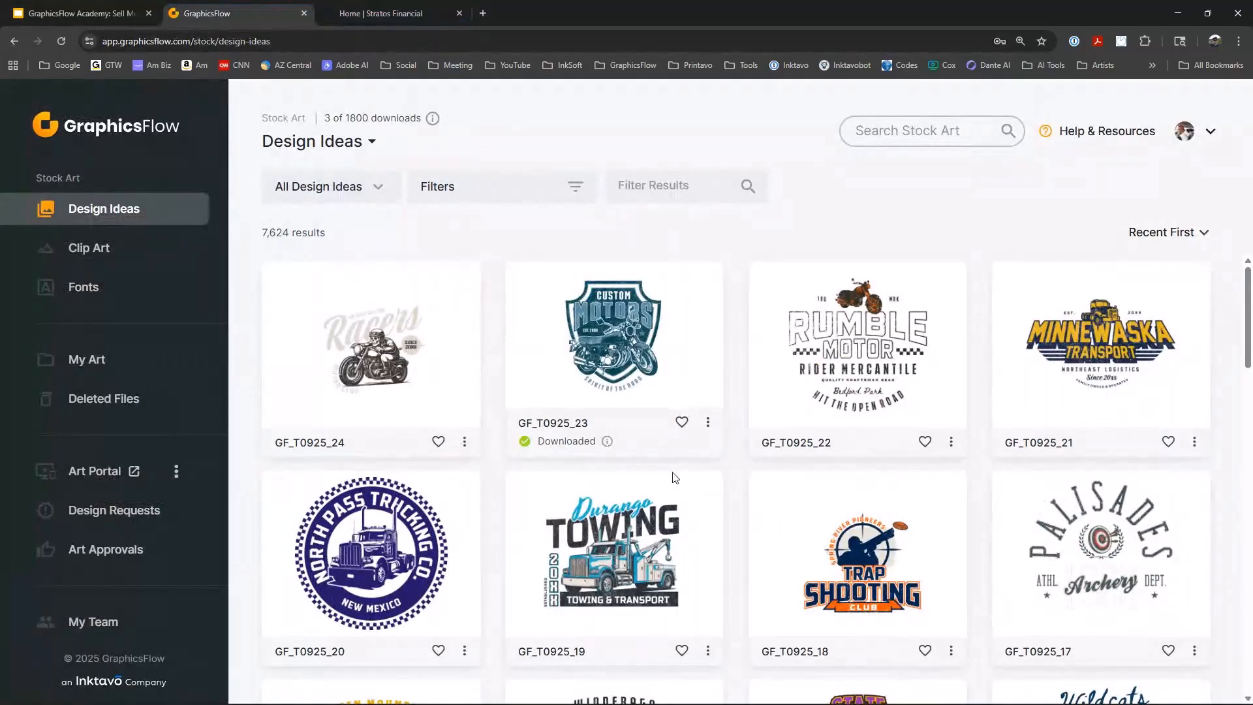
# Open the Custom Motors design GF_T0925_23 for customization and hide its distress texture clip art layer.
pyautogui.click(619, 331)
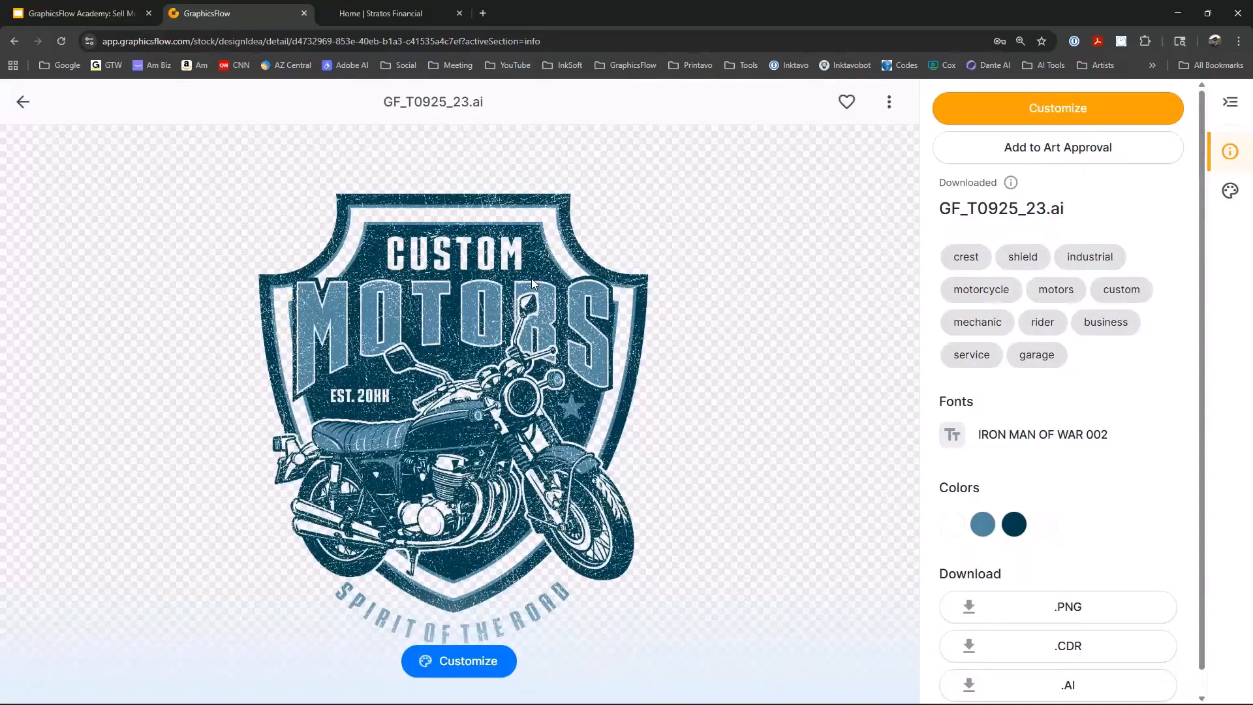
pyautogui.click(1080, 111)
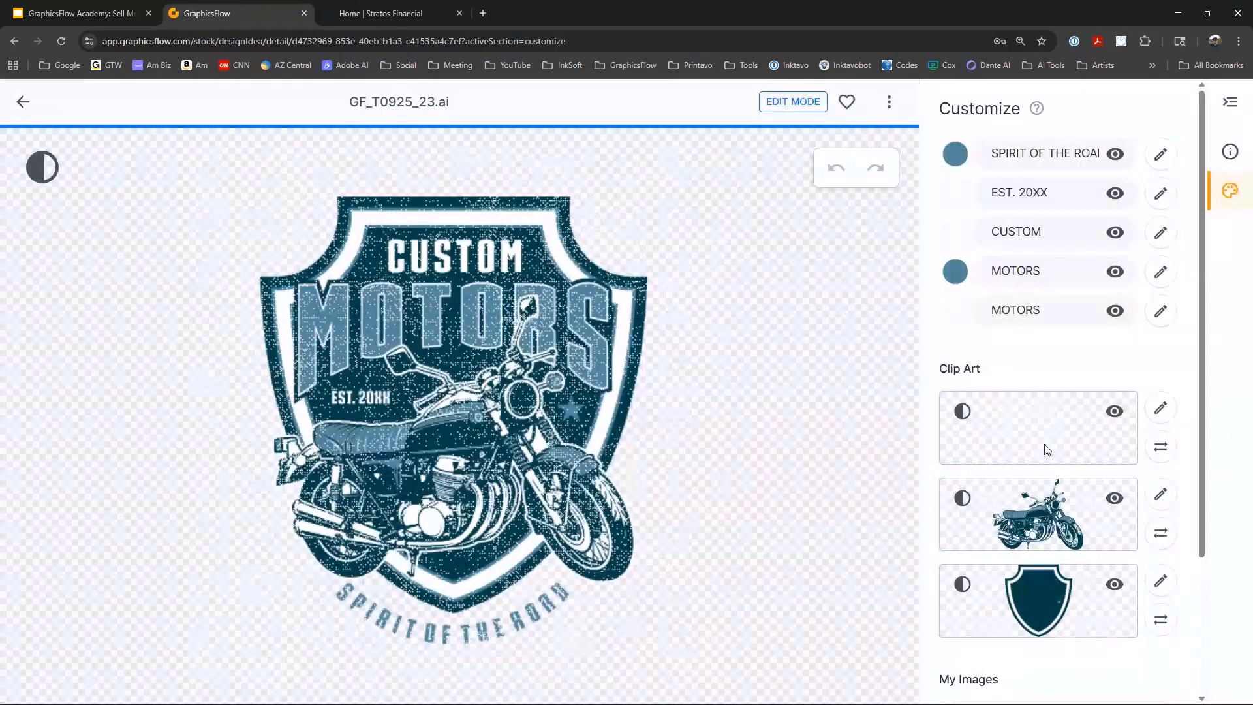
pyautogui.click(1114, 411)
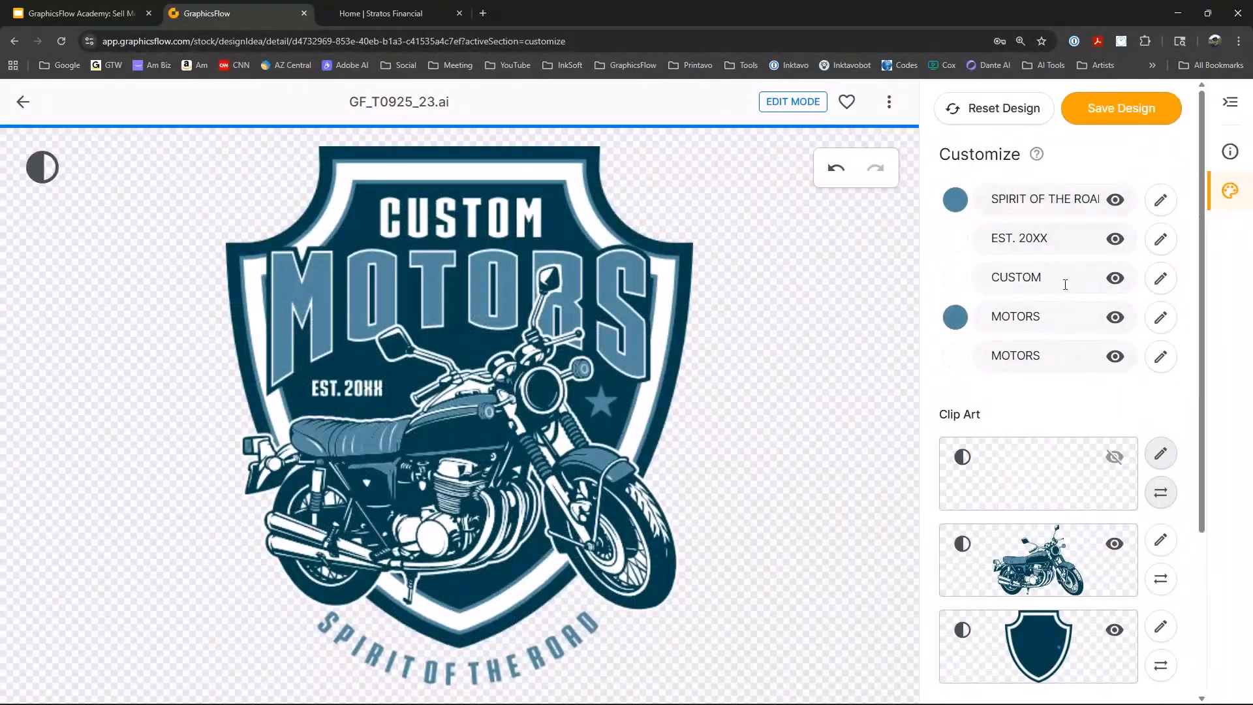
# Replace the CUSTOM text with EAST and set the established line to EST. 1966.
pyautogui.click(1065, 277)
pyautogui.hotkey('ctrl', 'a')
pyautogui.write('EAST')
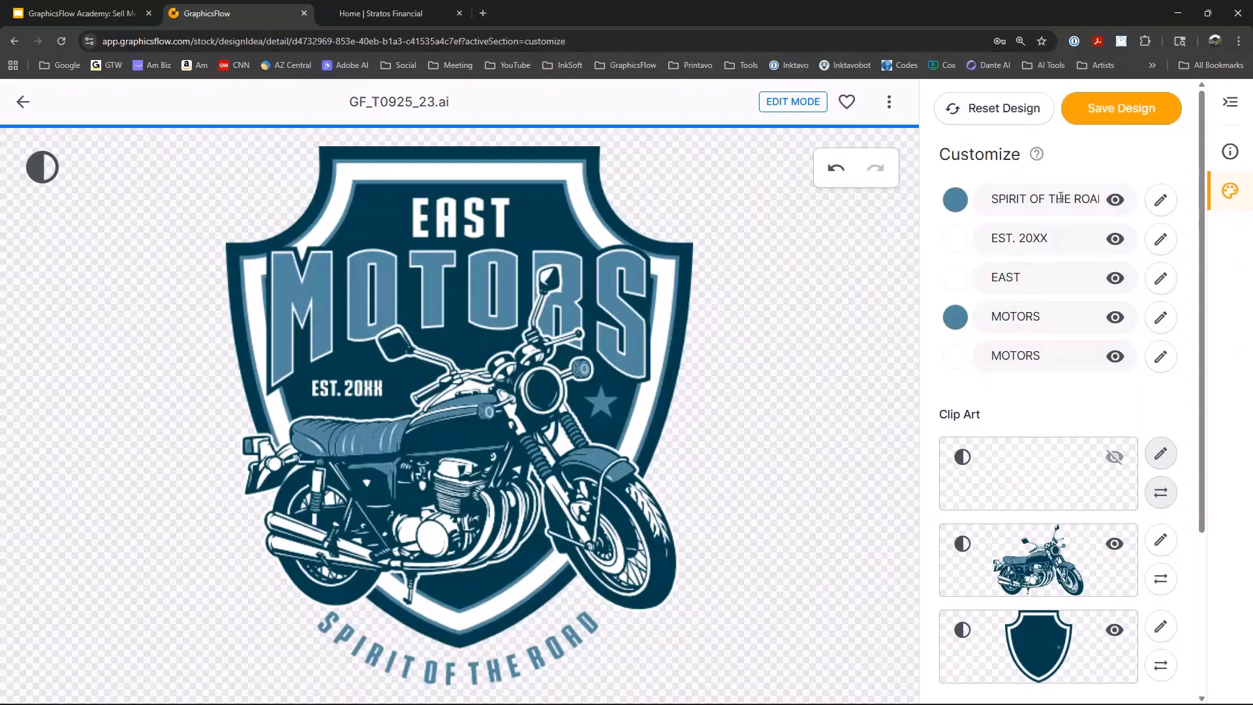
pyautogui.doubleClick(1031, 237)
pyautogui.write('16')
pyautogui.write('66')
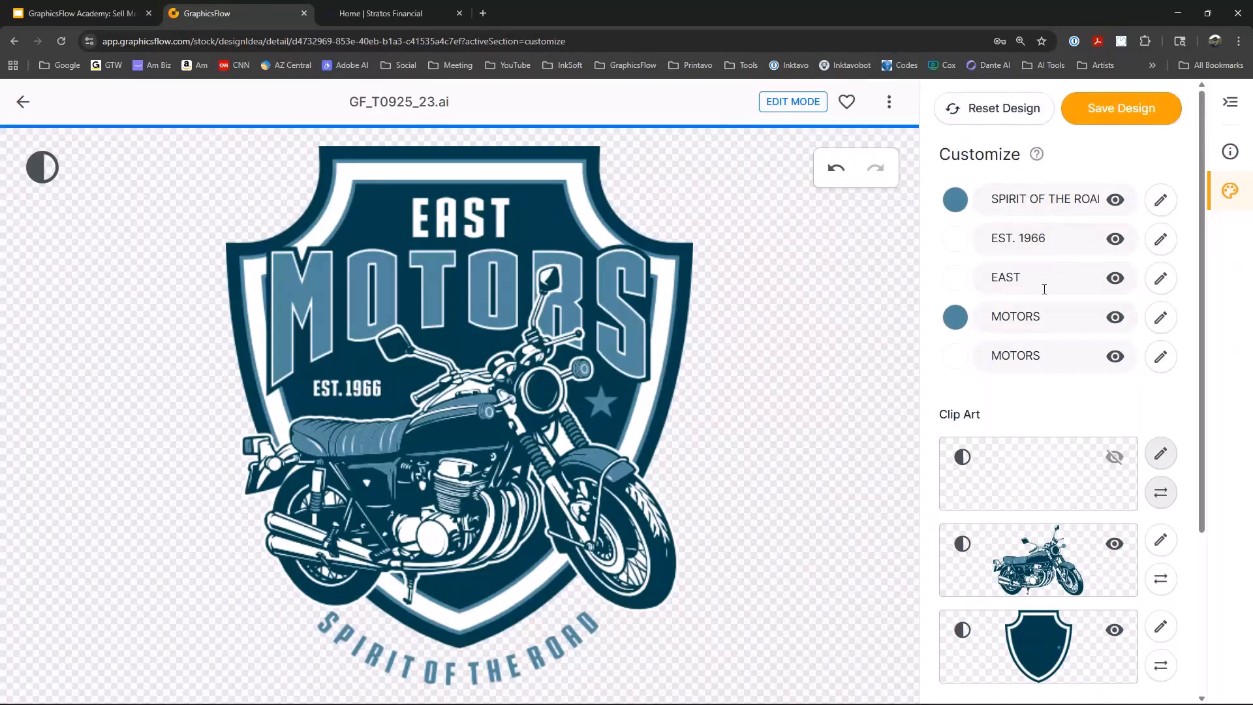
# Replace both MOTORS text layers with EAGLES and hide the SPIRIT OF THE ROAD text.
pyautogui.click(1052, 315)
pyautogui.moveTo(1051, 314); pyautogui.dragTo(984, 319)
pyautogui.write('EAGLES')
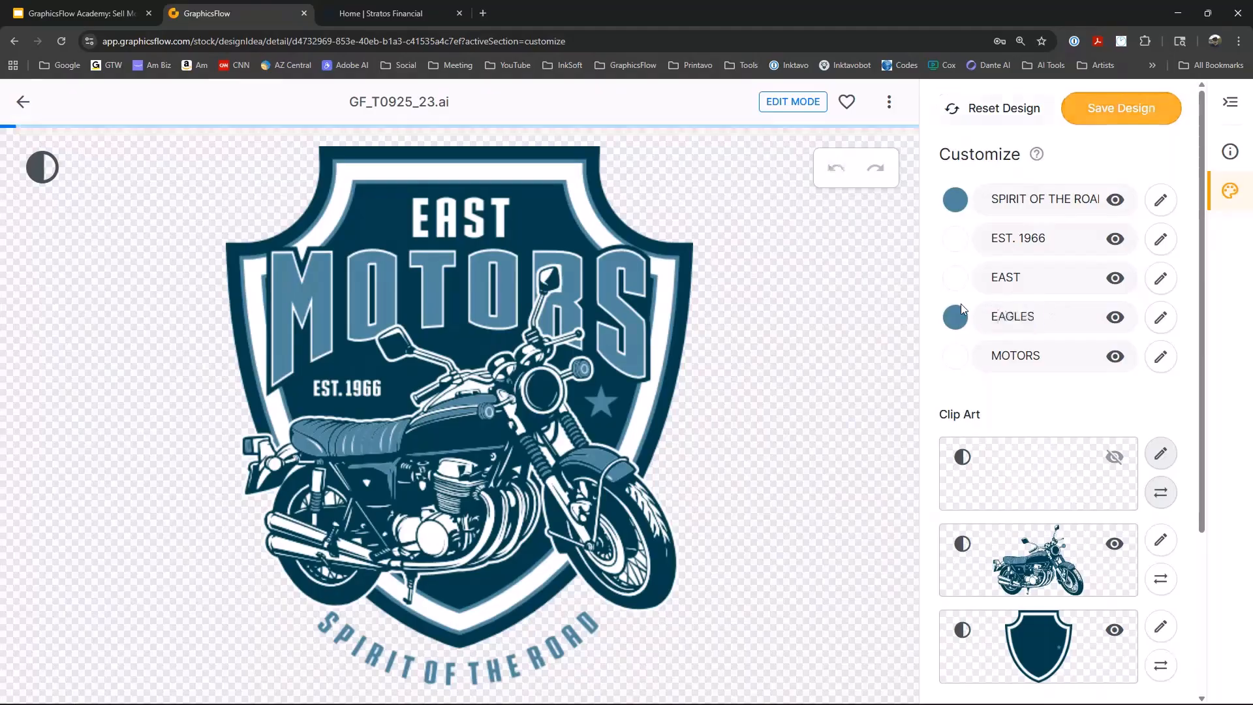
pyautogui.moveTo(1038, 317); pyautogui.dragTo(974, 298)
pyautogui.hotkey('ctrl', 'c')
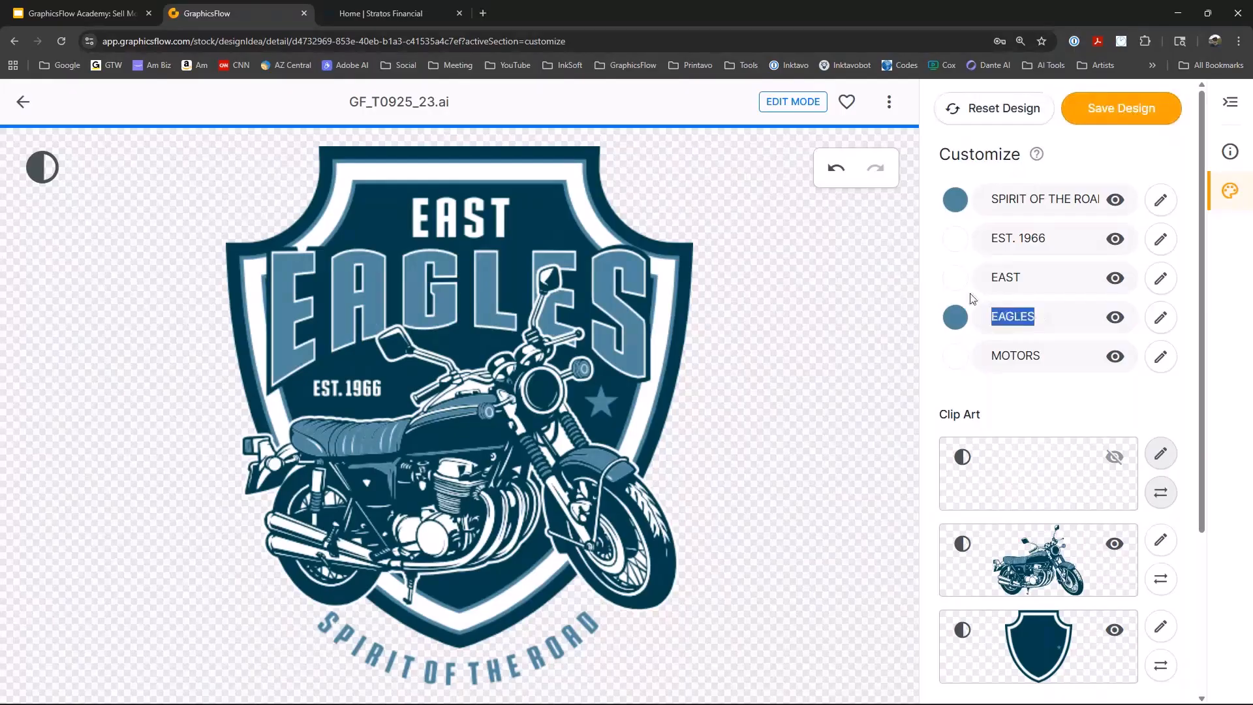
pyautogui.moveTo(1053, 349); pyautogui.dragTo(966, 332)
pyautogui.hotkey('ctrl', 'v')
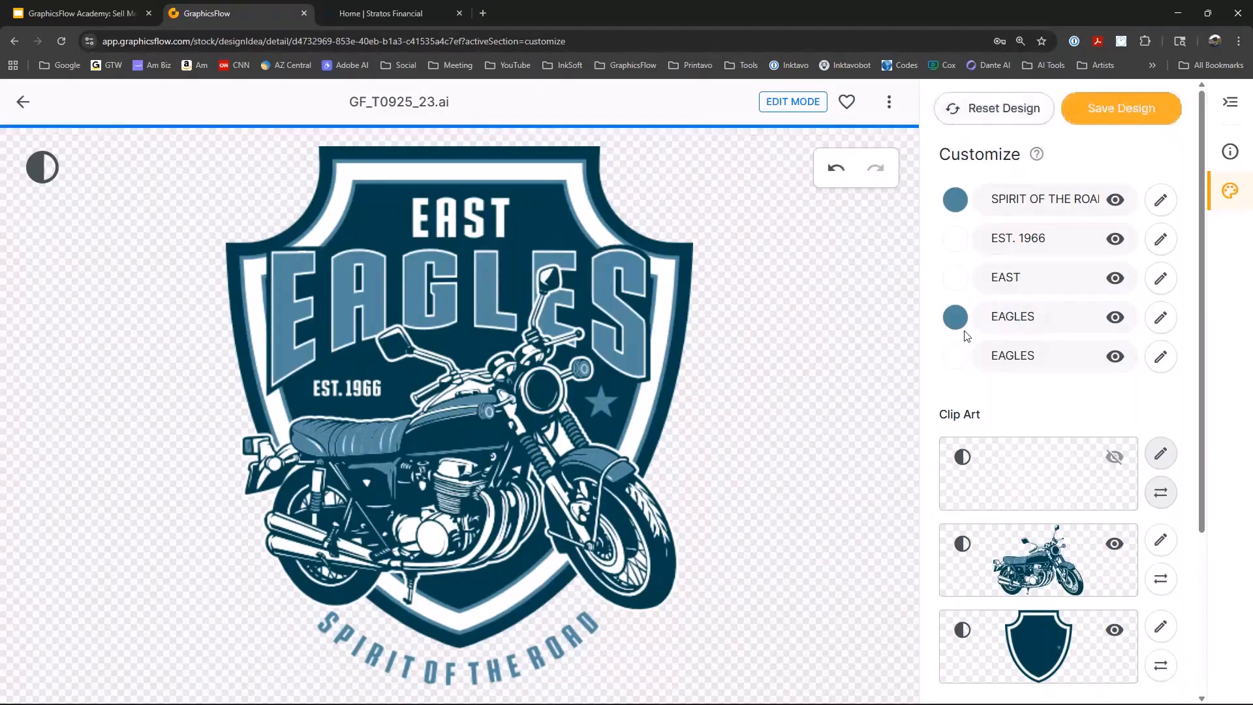
pyautogui.click(1116, 202)
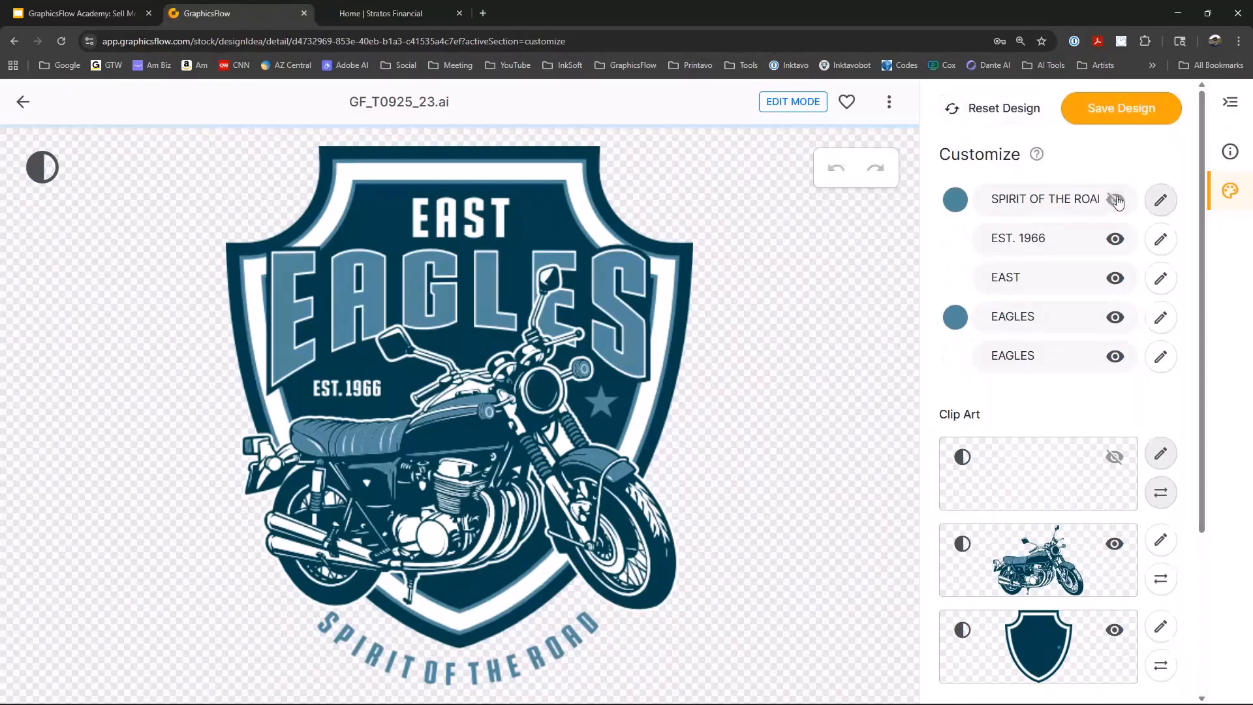
# Replace the motorcycle clip art with the blue eagle head found by searching for "eagle".
pyautogui.scroll(-3, 1158, 342)
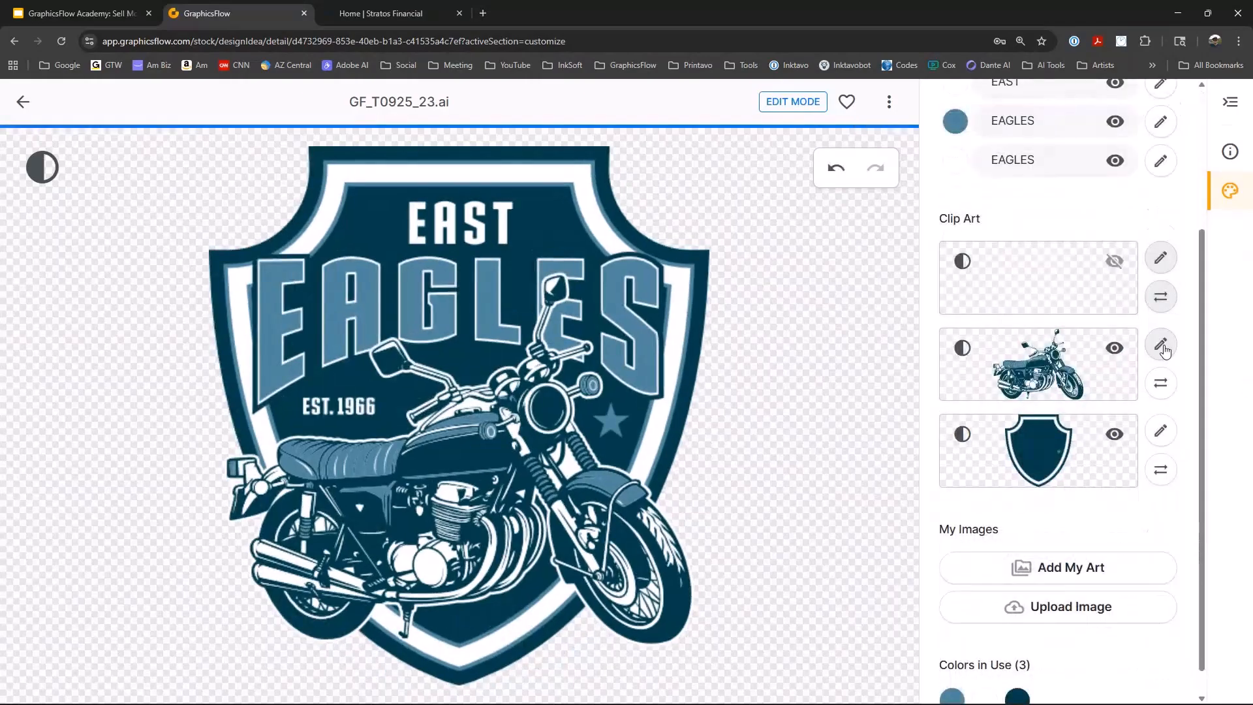
pyautogui.click(1165, 351)
pyautogui.click(1085, 329)
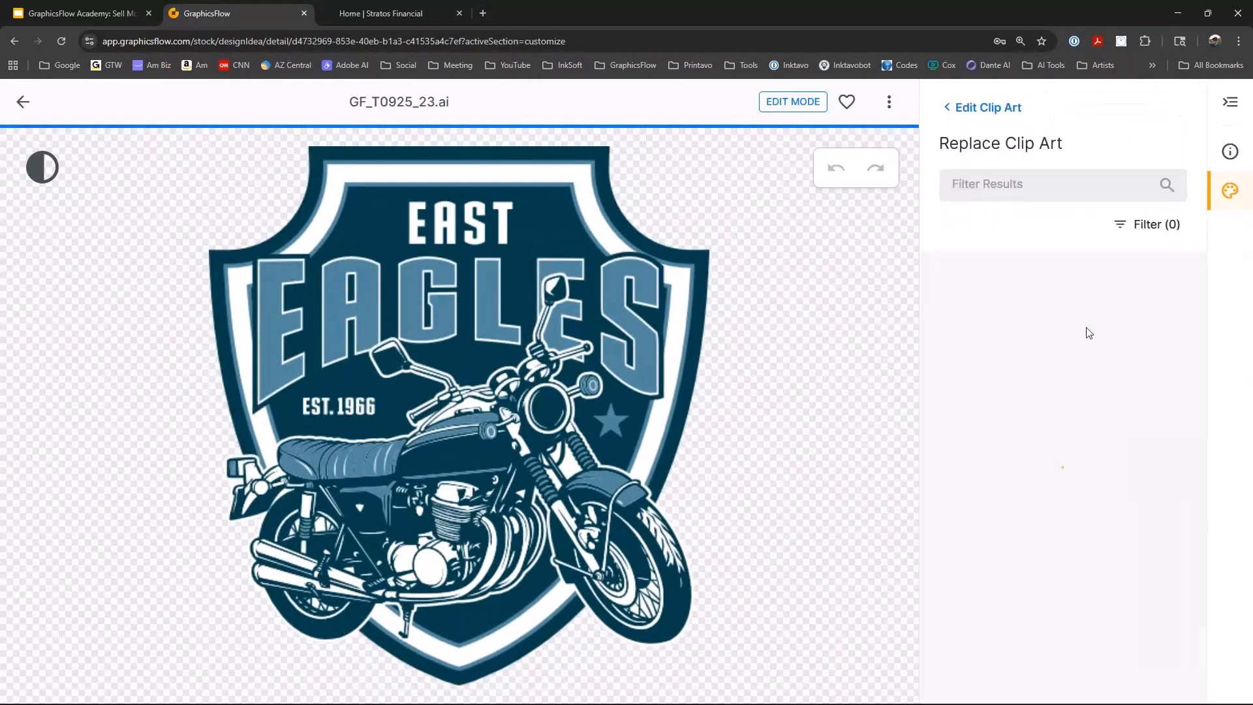
pyautogui.click(982, 178)
pyautogui.write('eagle')
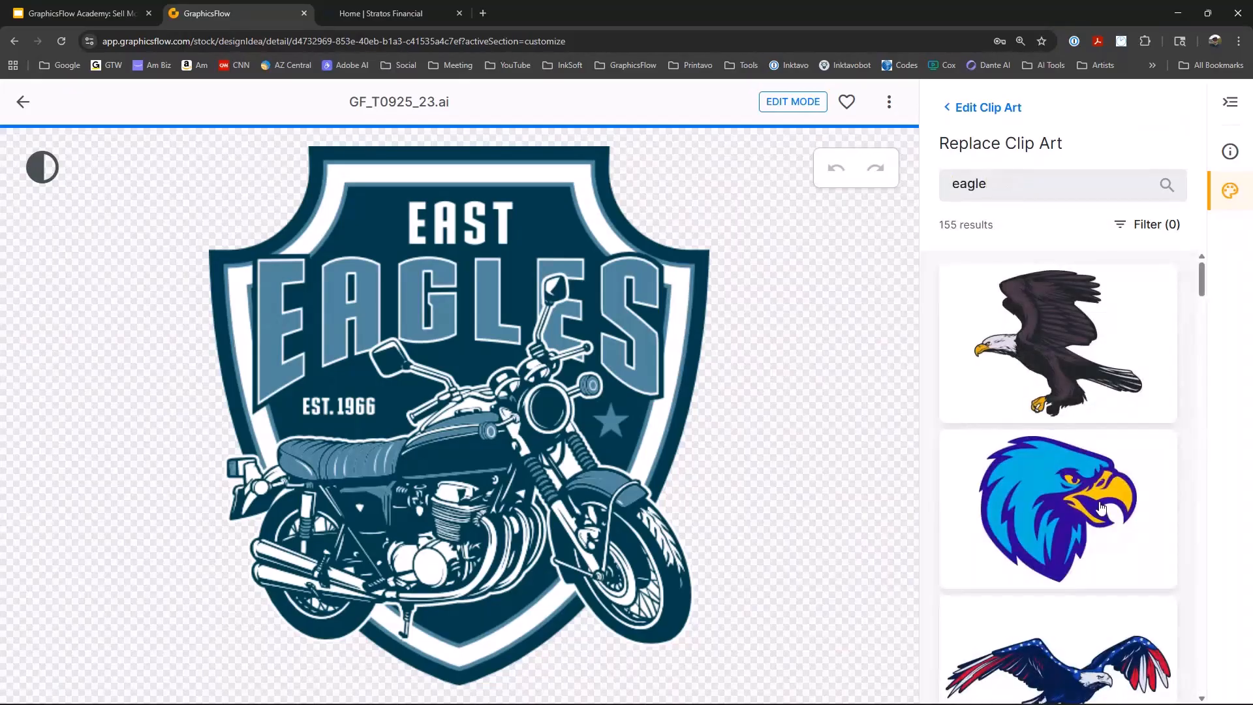
pyautogui.scroll(-2, 1100, 506)
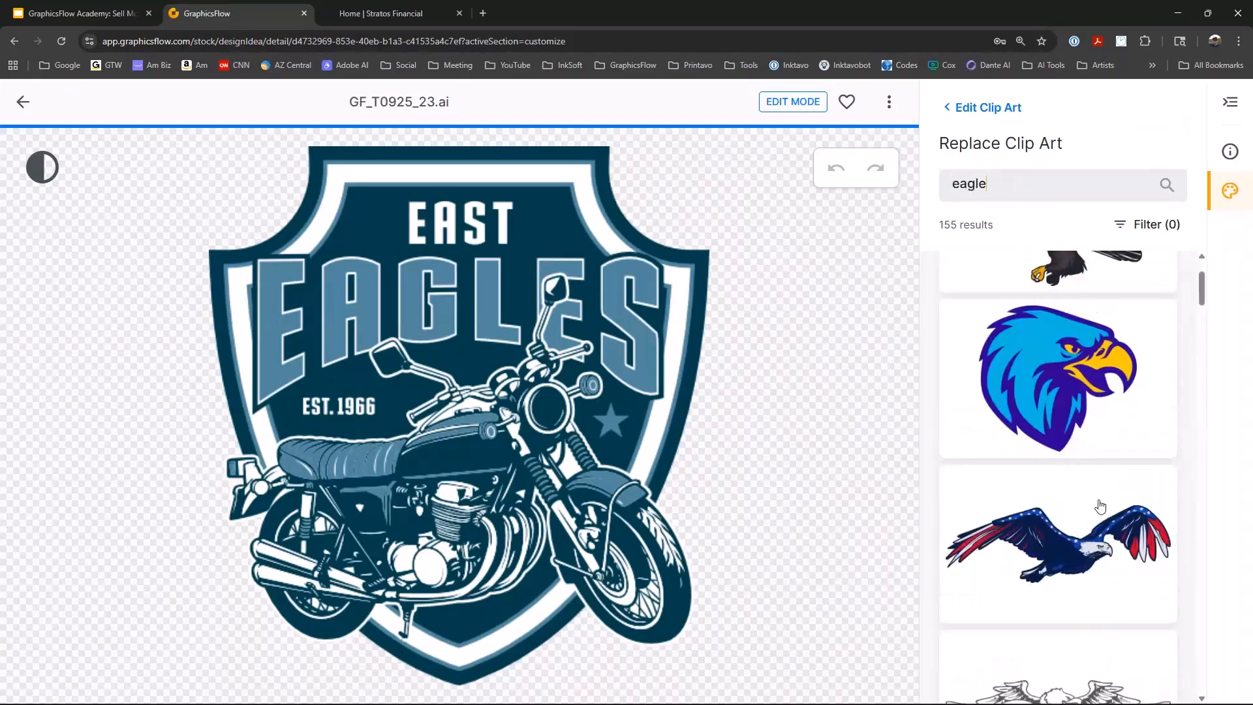
pyautogui.click(1060, 372)
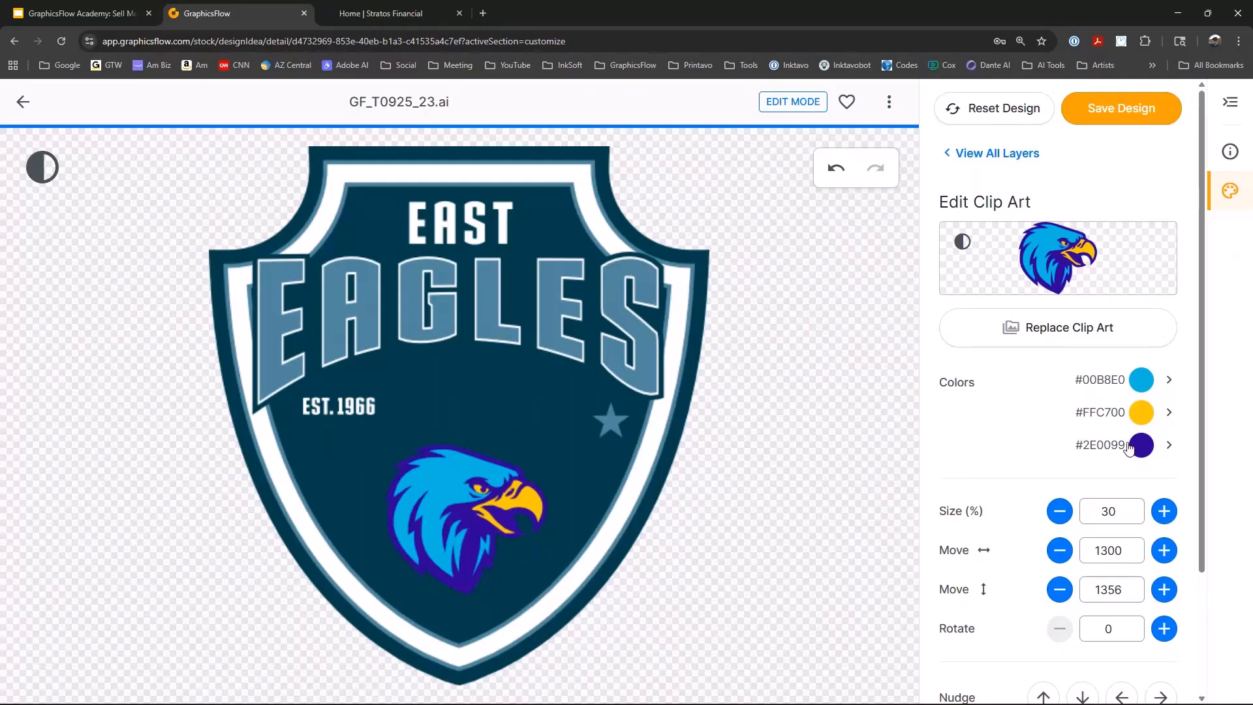
# Recolor the eagle head, changing its purple to the design's slate blue #4F859E and its light blue to white.
pyautogui.moveTo(1149, 456)
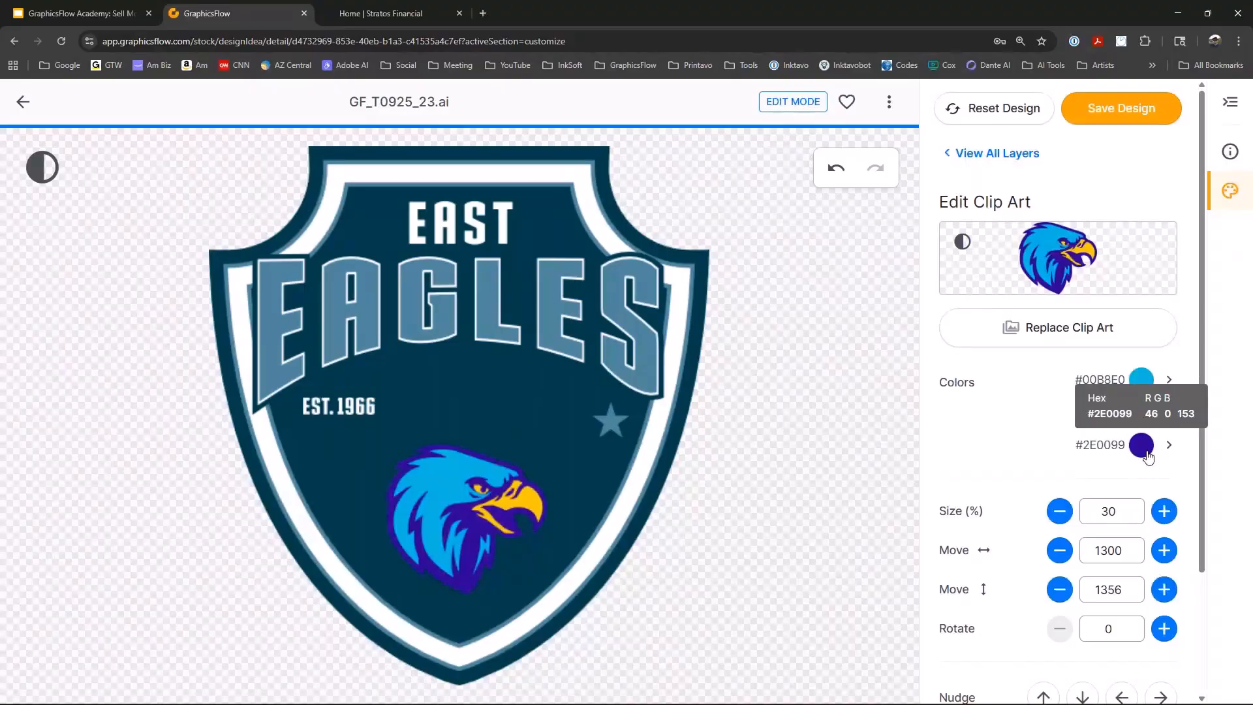
pyautogui.click(1149, 457)
pyautogui.click(956, 306)
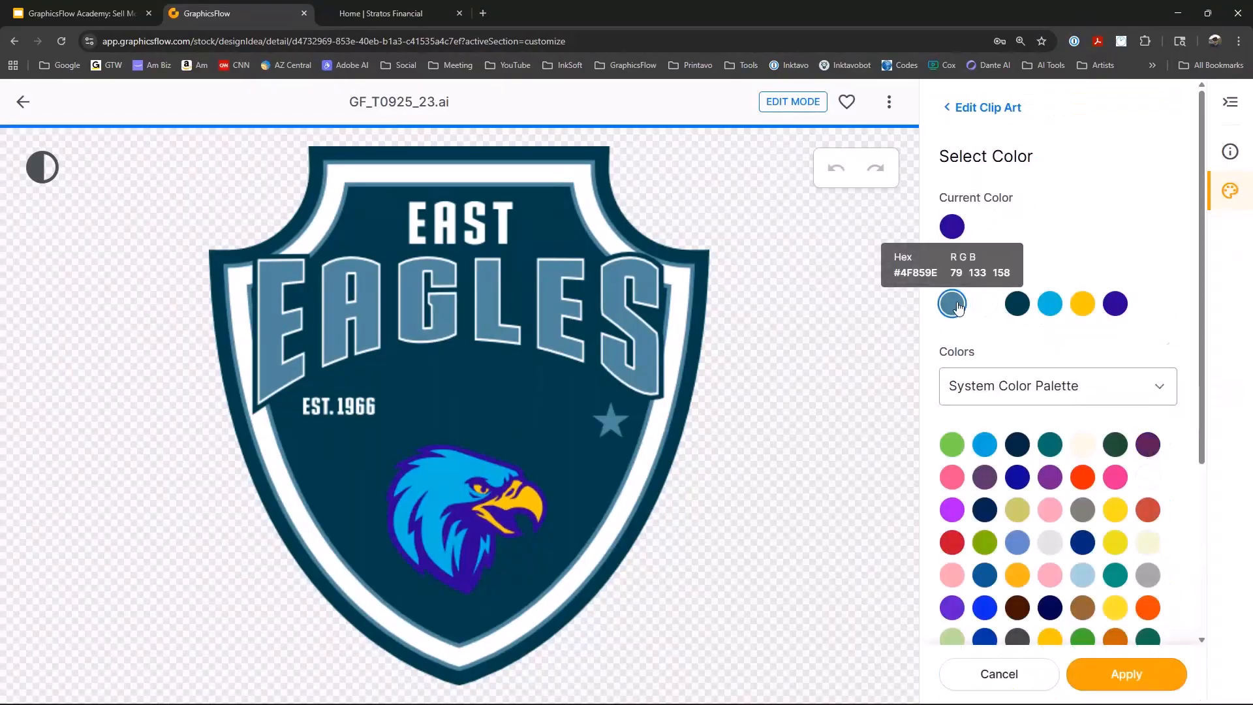
pyautogui.click(1125, 662)
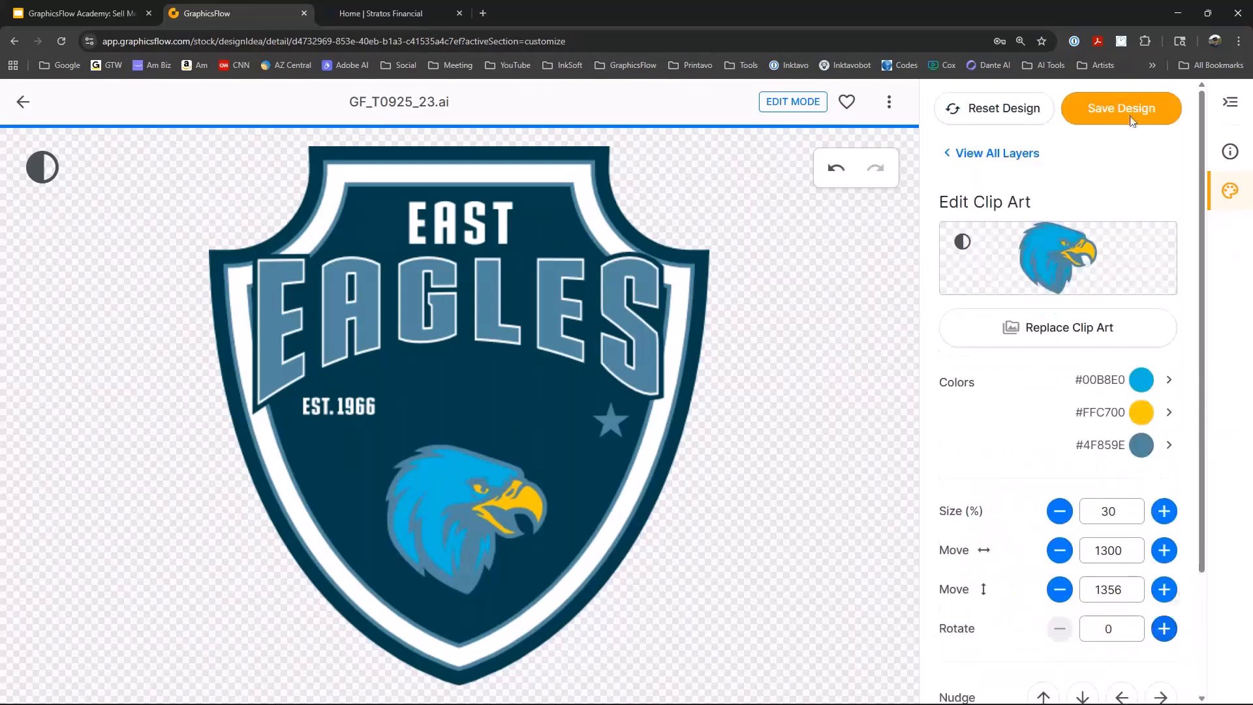
pyautogui.click(1142, 380)
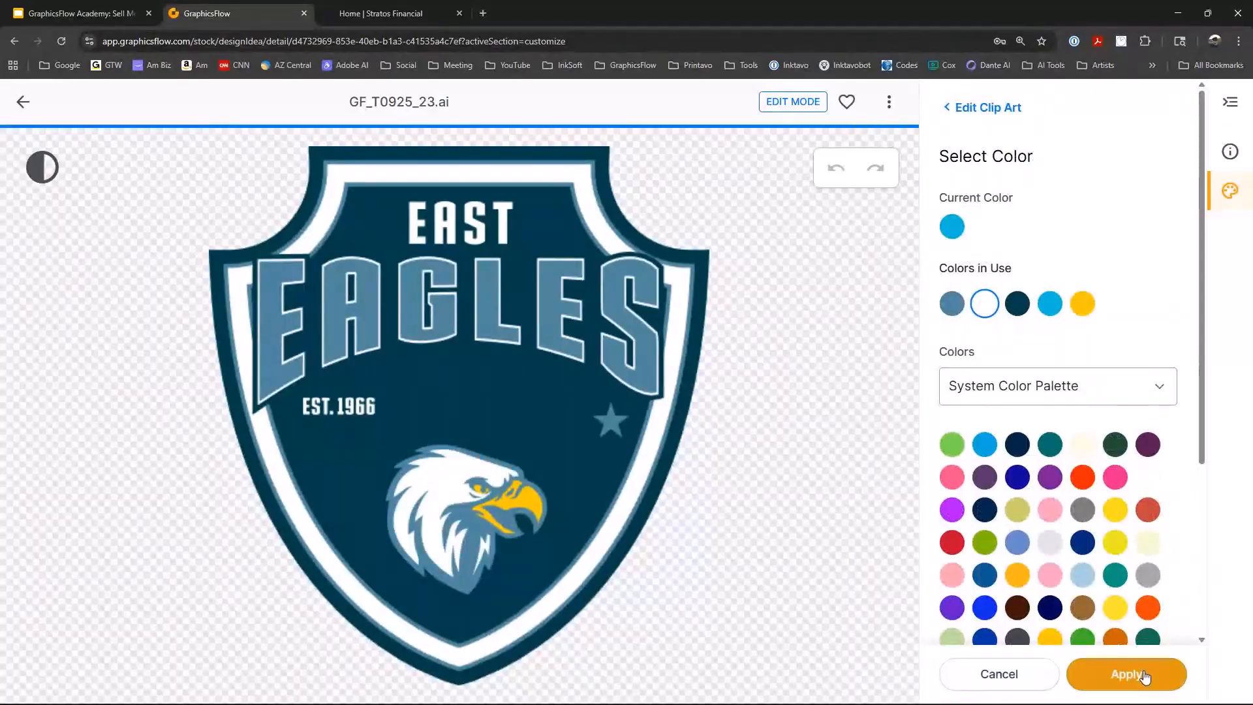
pyautogui.click(1144, 678)
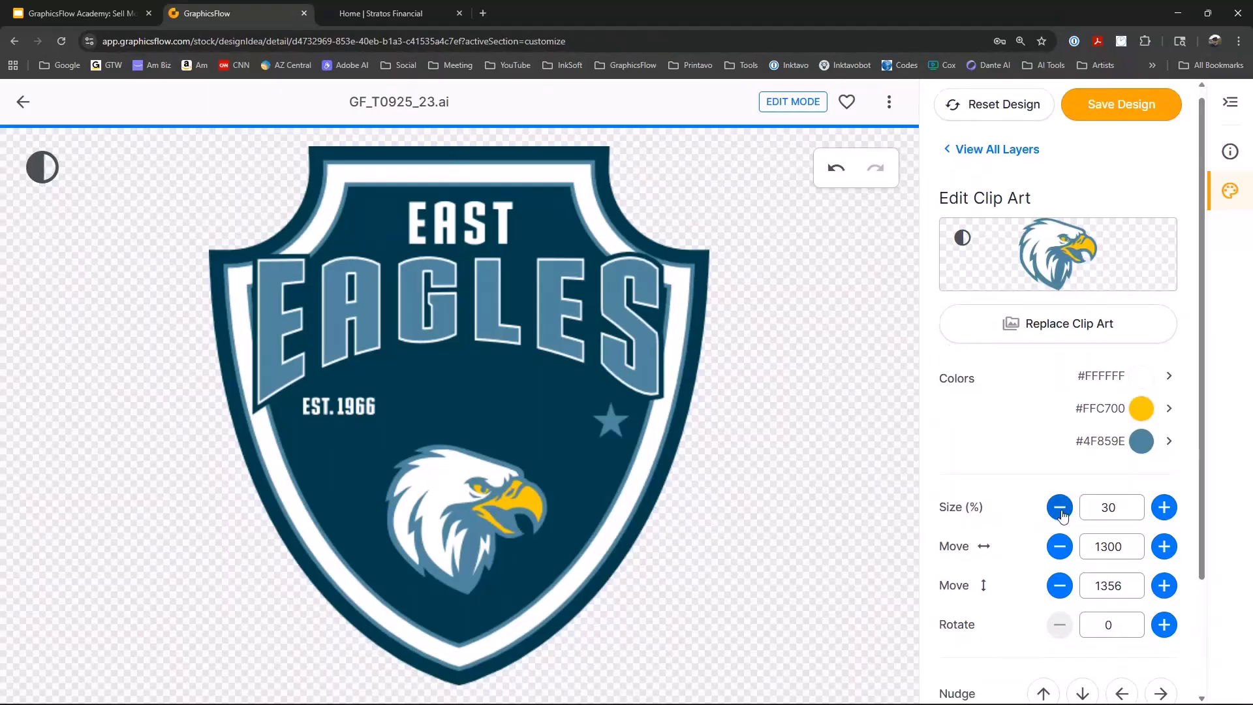
pyautogui.scroll(-2, 1062, 517)
pyautogui.scroll(-1, 1063, 517)
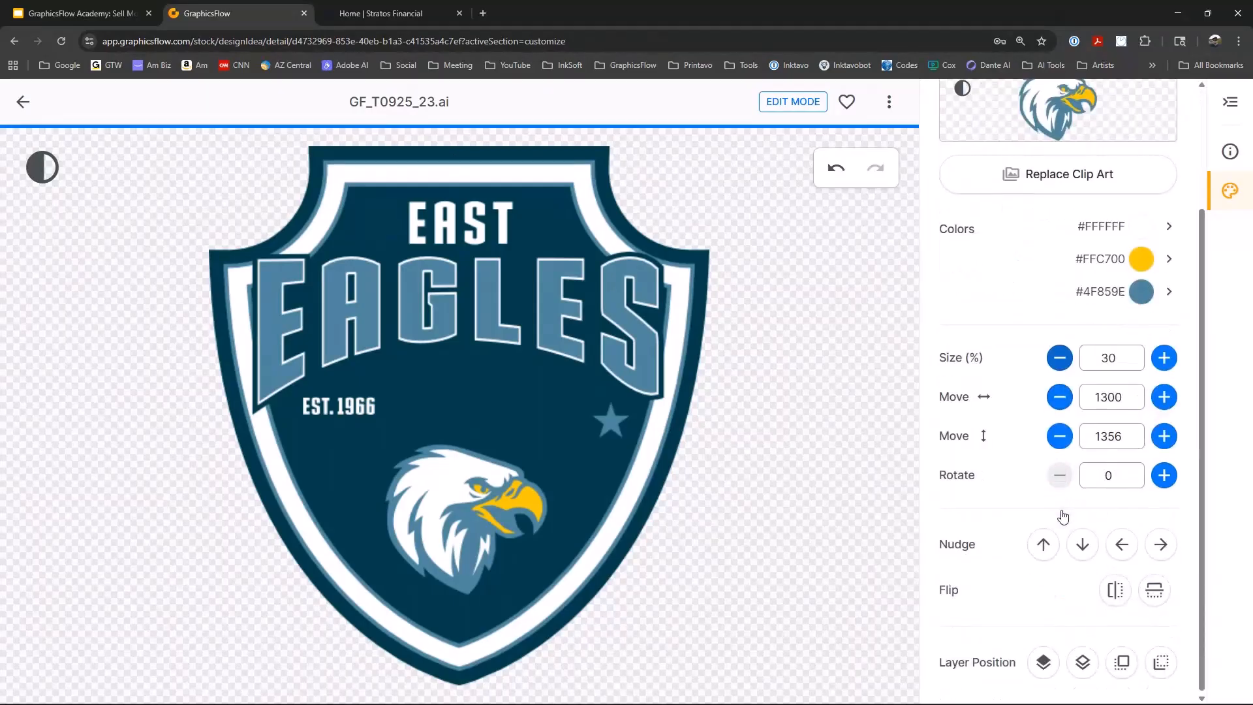
pyautogui.scroll(2, 1063, 516)
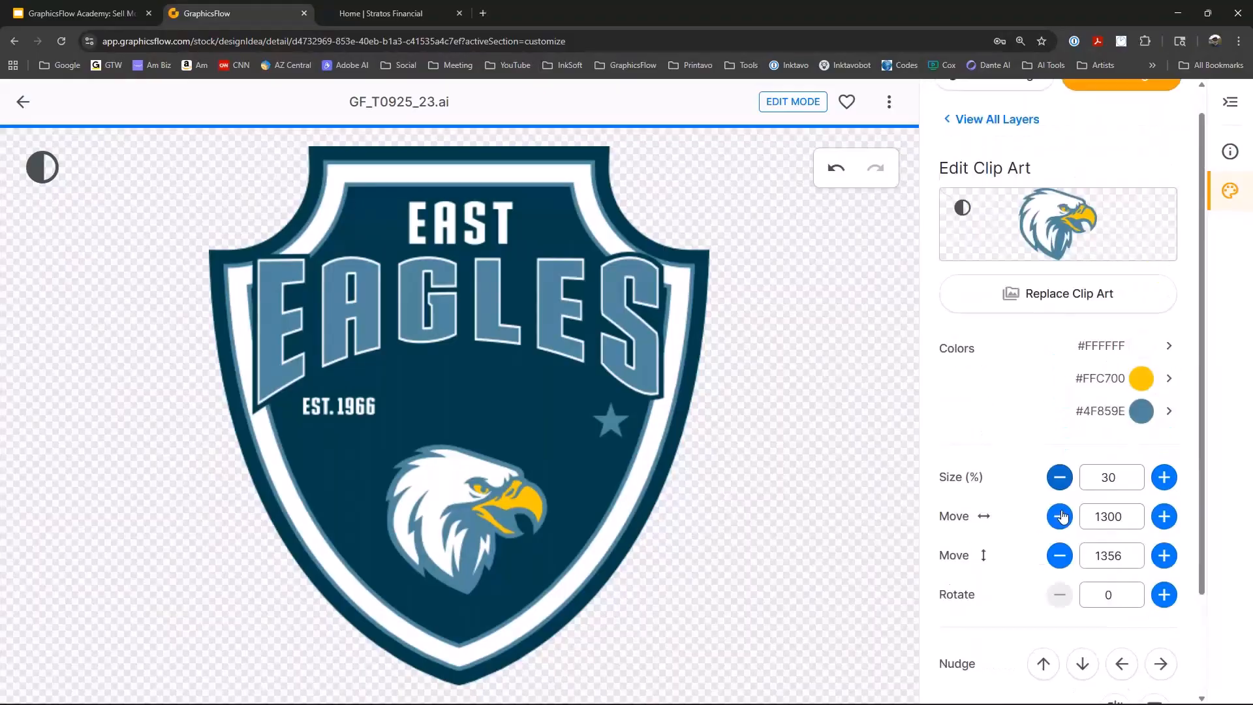
pyautogui.click(997, 119)
# Change the design's dark teal color to navy blue from the System Color Palette.
pyautogui.scroll(-4, 1036, 526)
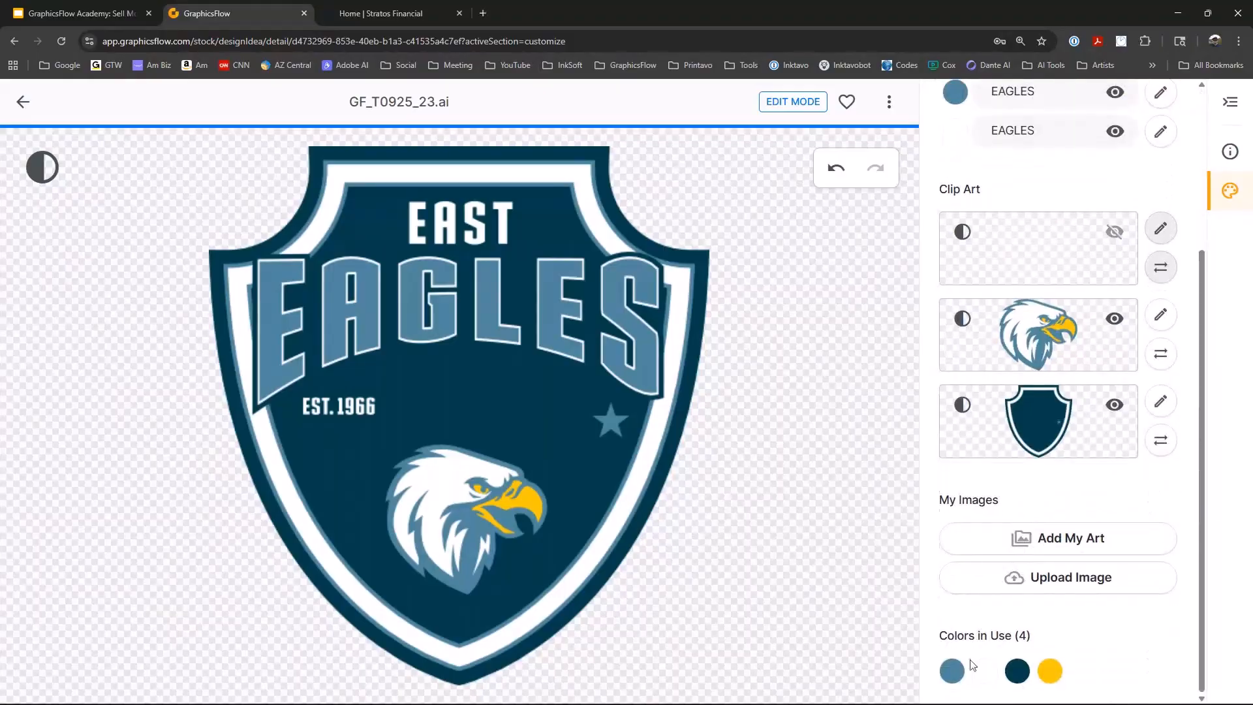
pyautogui.moveTo(974, 663)
pyautogui.click(974, 662)
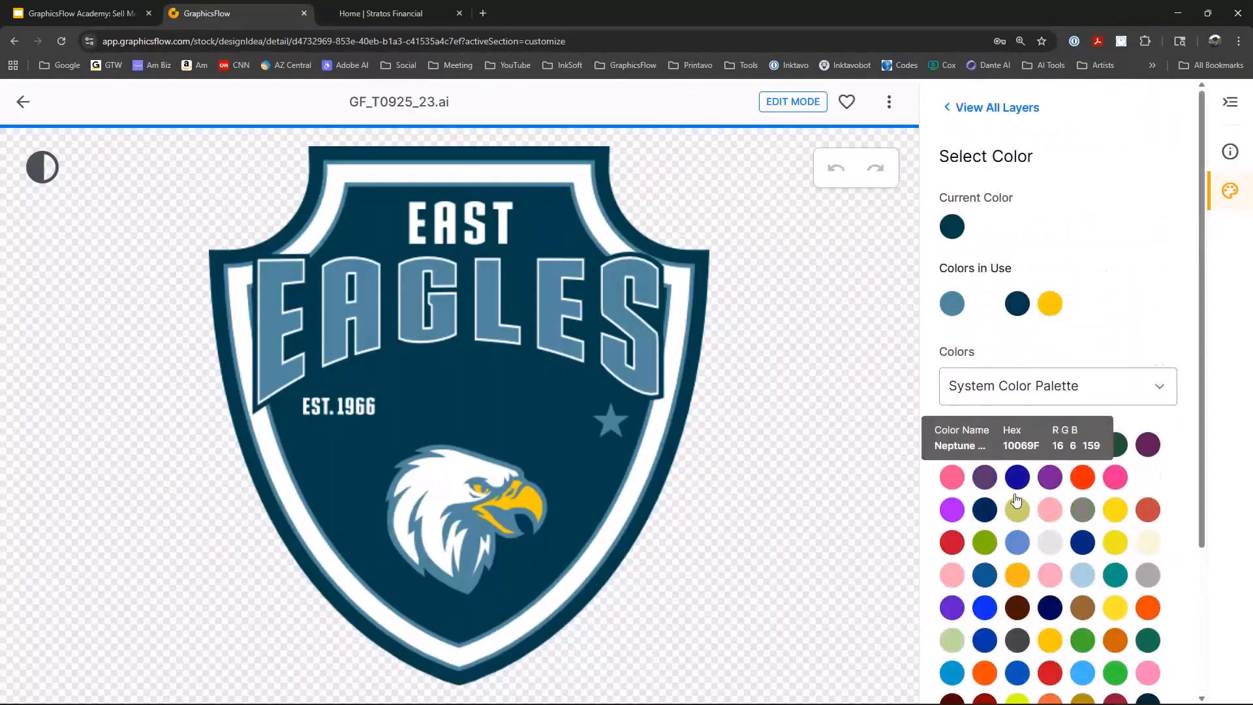
pyautogui.click(991, 513)
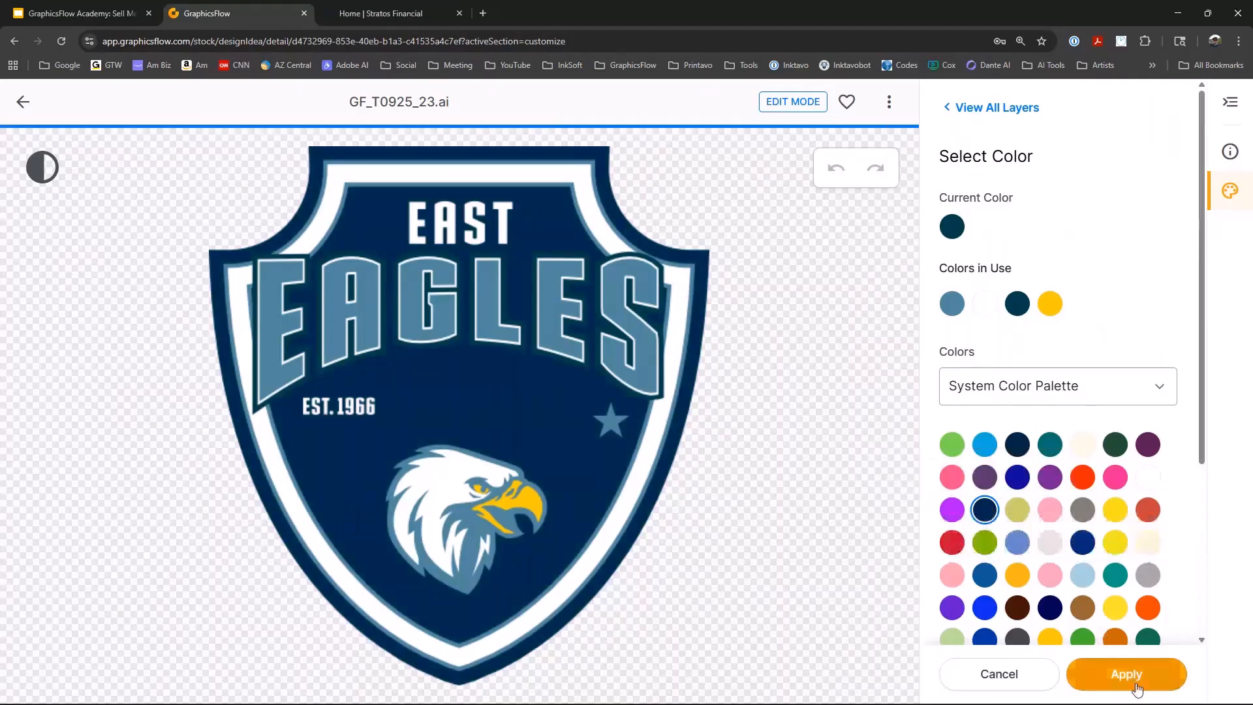
pyautogui.click(1137, 688)
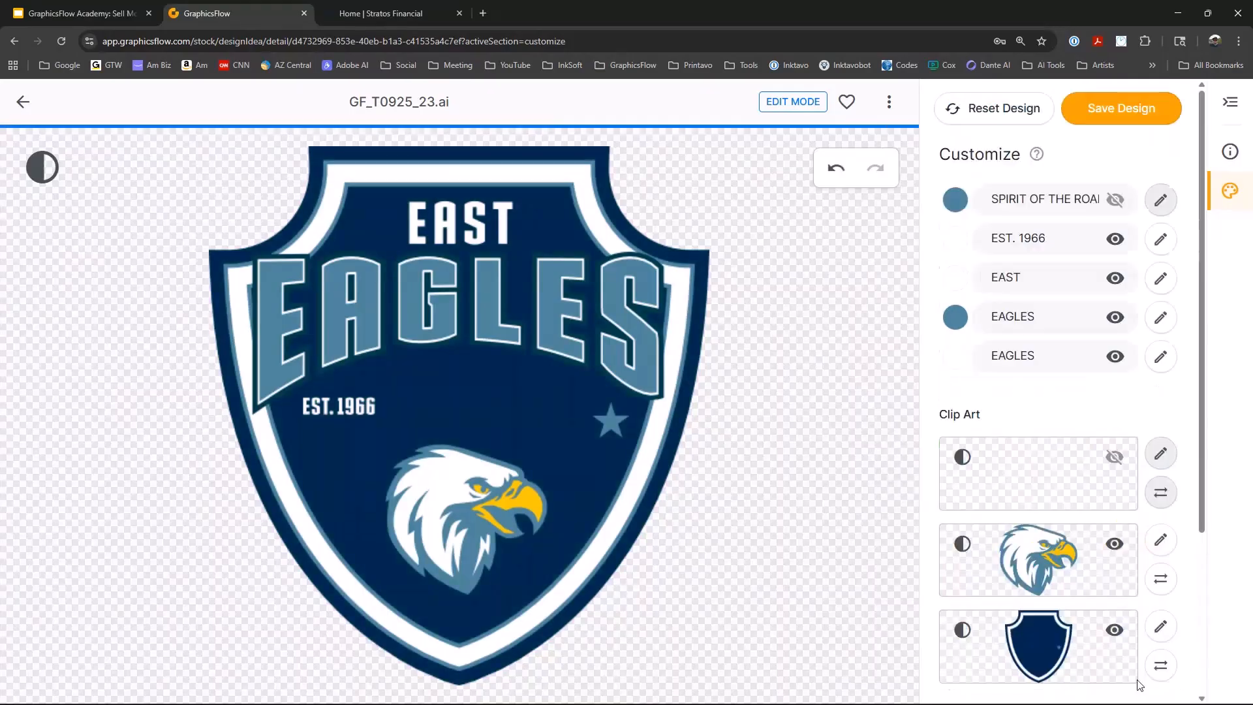
# Change the design's slate blue color to Dark Grey (827F77) from the System Color Palette.
pyautogui.scroll(-4, 1128, 487)
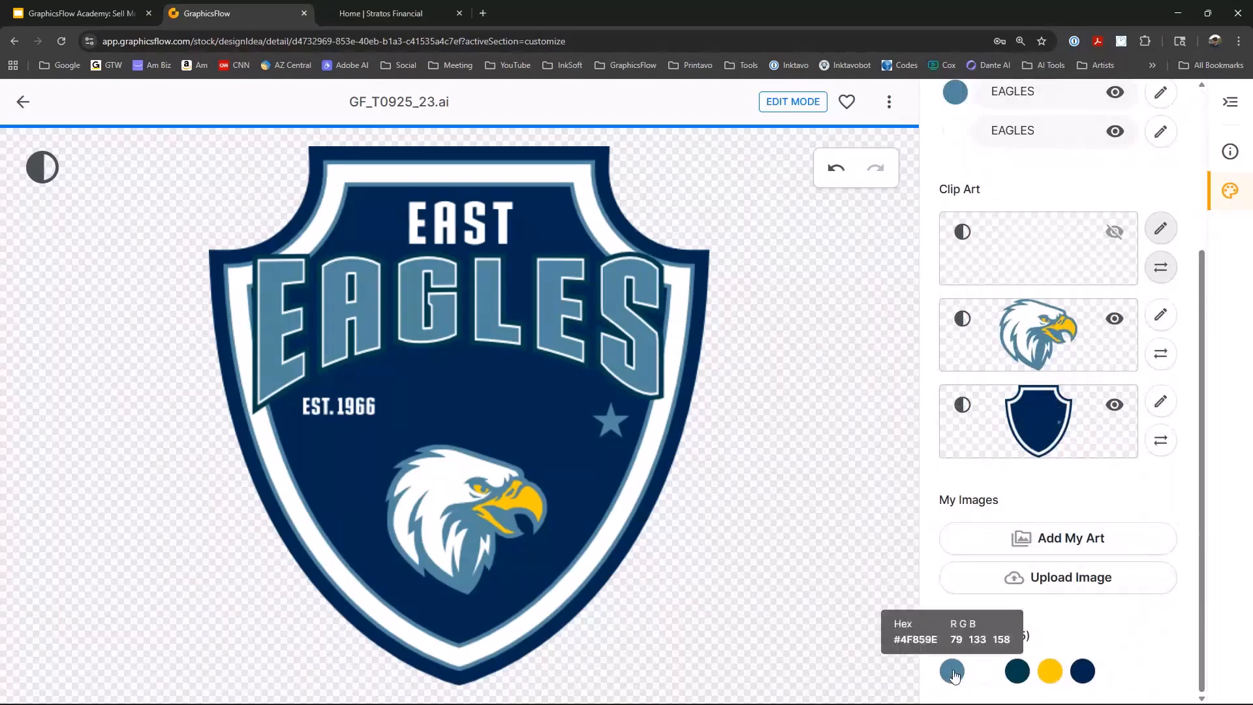
pyautogui.click(953, 673)
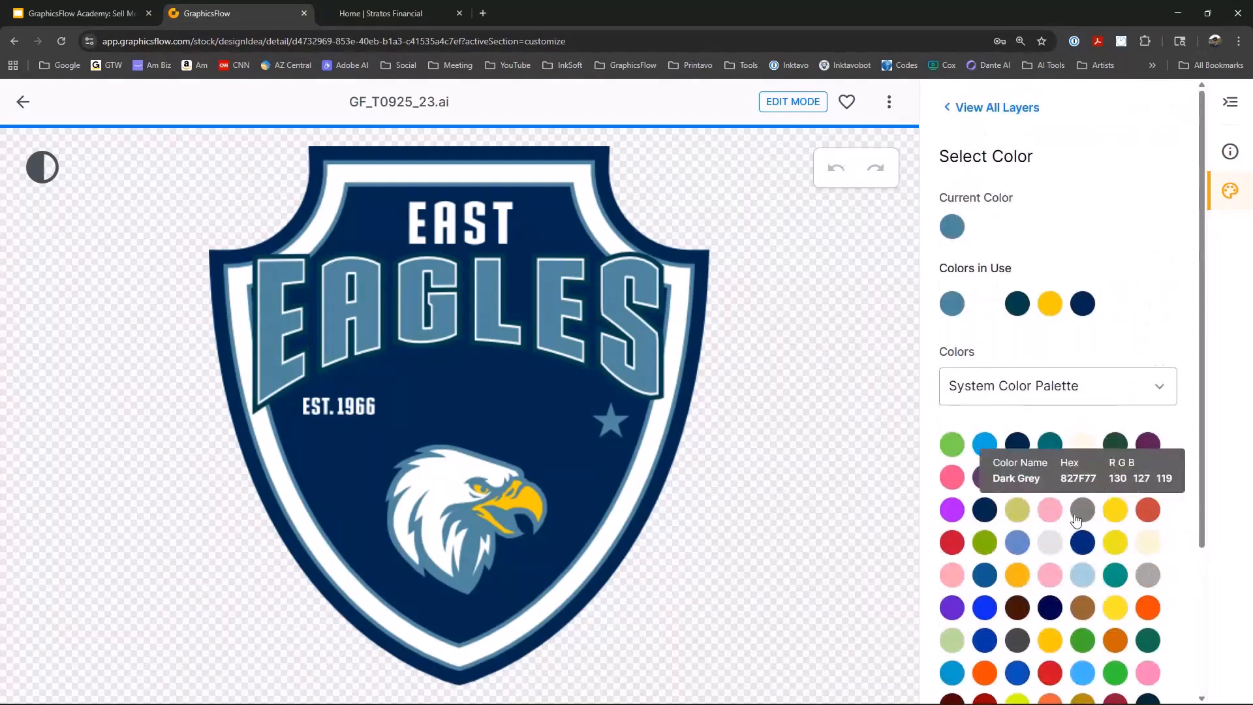
pyautogui.click(1083, 510)
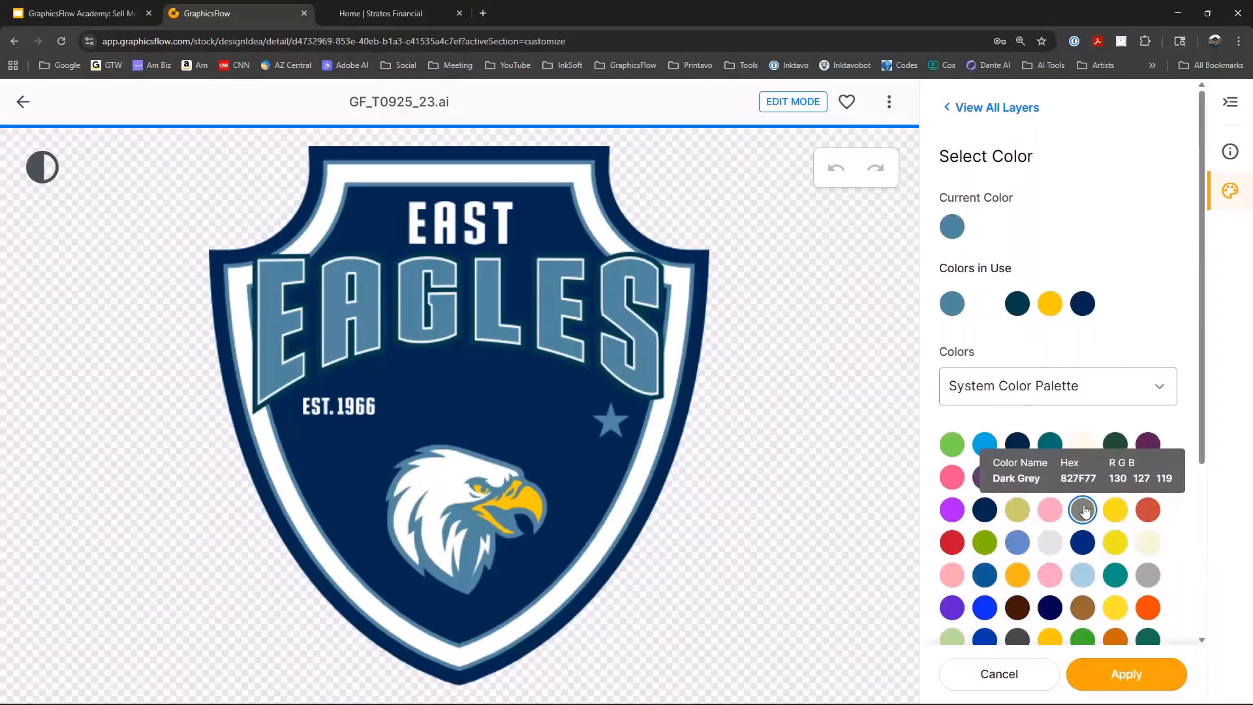
pyautogui.click(1156, 677)
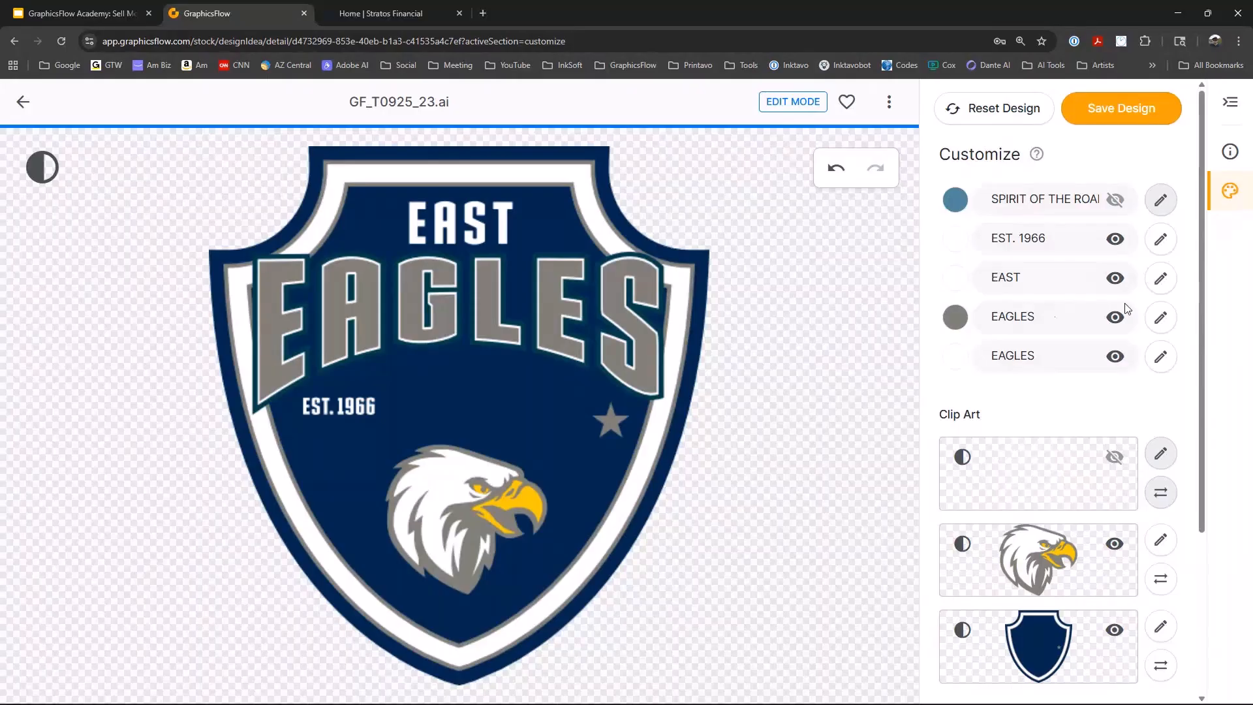
# Set the fill color of the grey EAGLES text layer to the yellow #FFC700 already used in the design.
pyautogui.click(1160, 320)
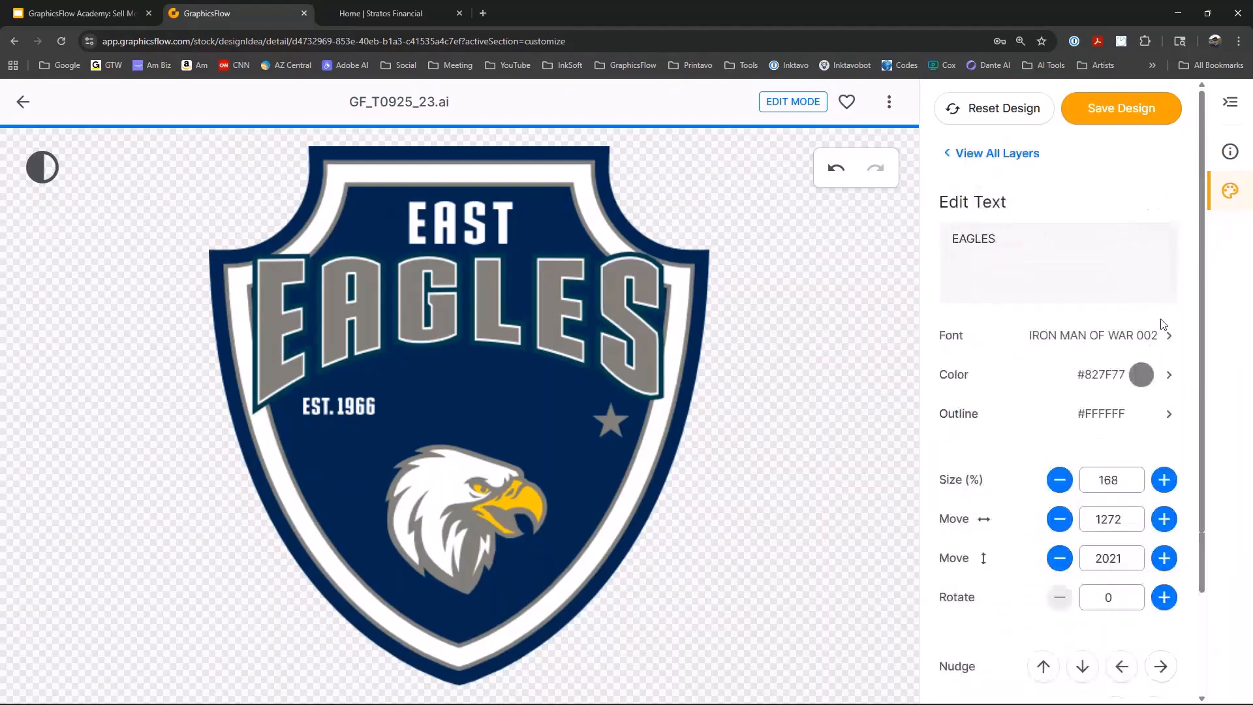
pyautogui.click(1142, 366)
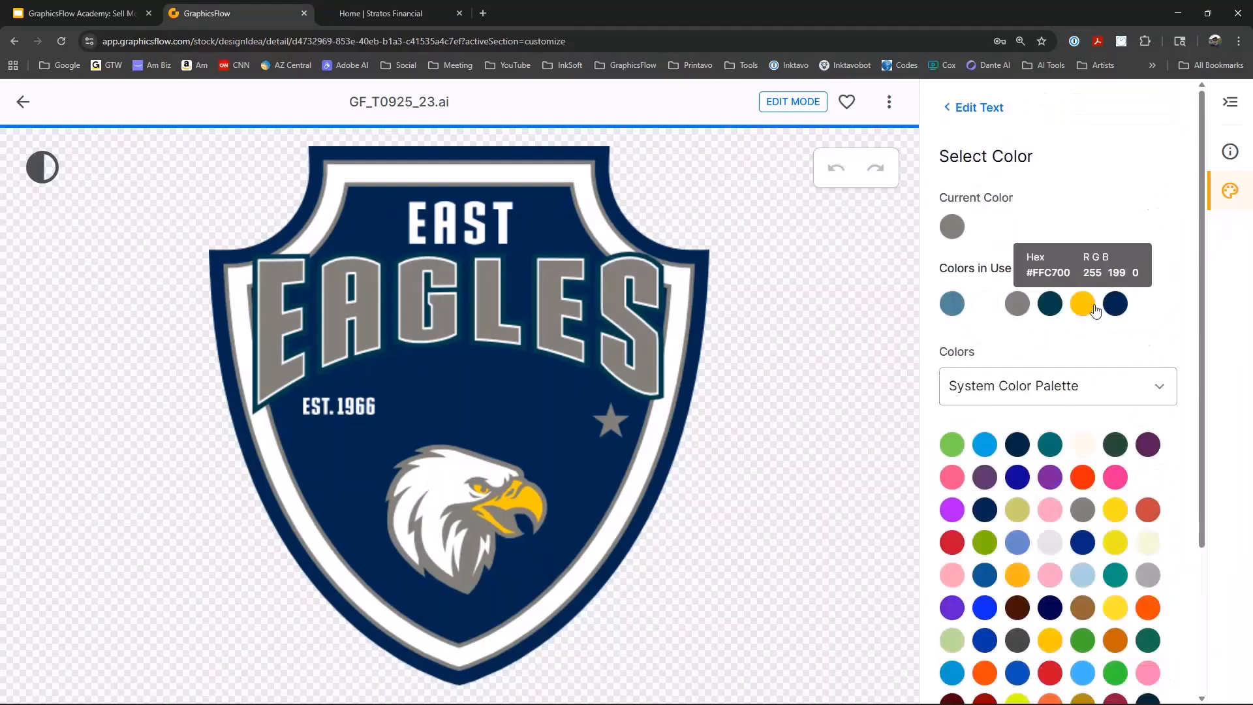
pyautogui.click(1085, 304)
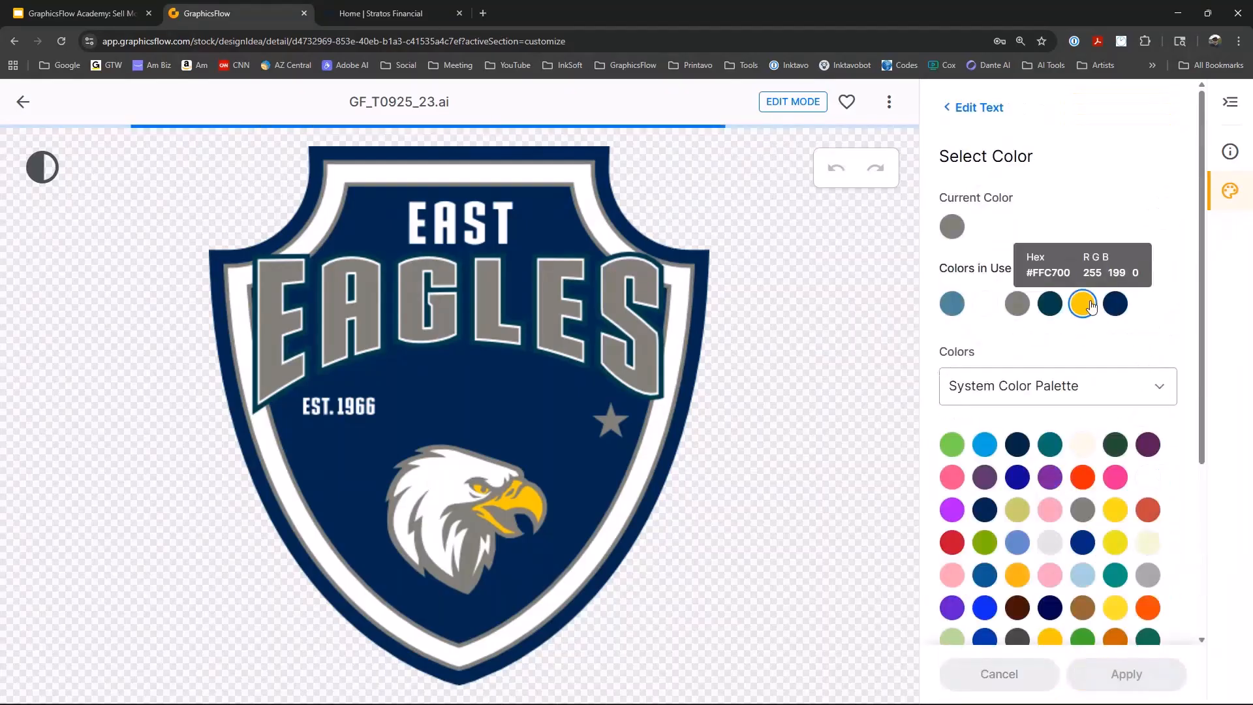
pyautogui.click(1124, 676)
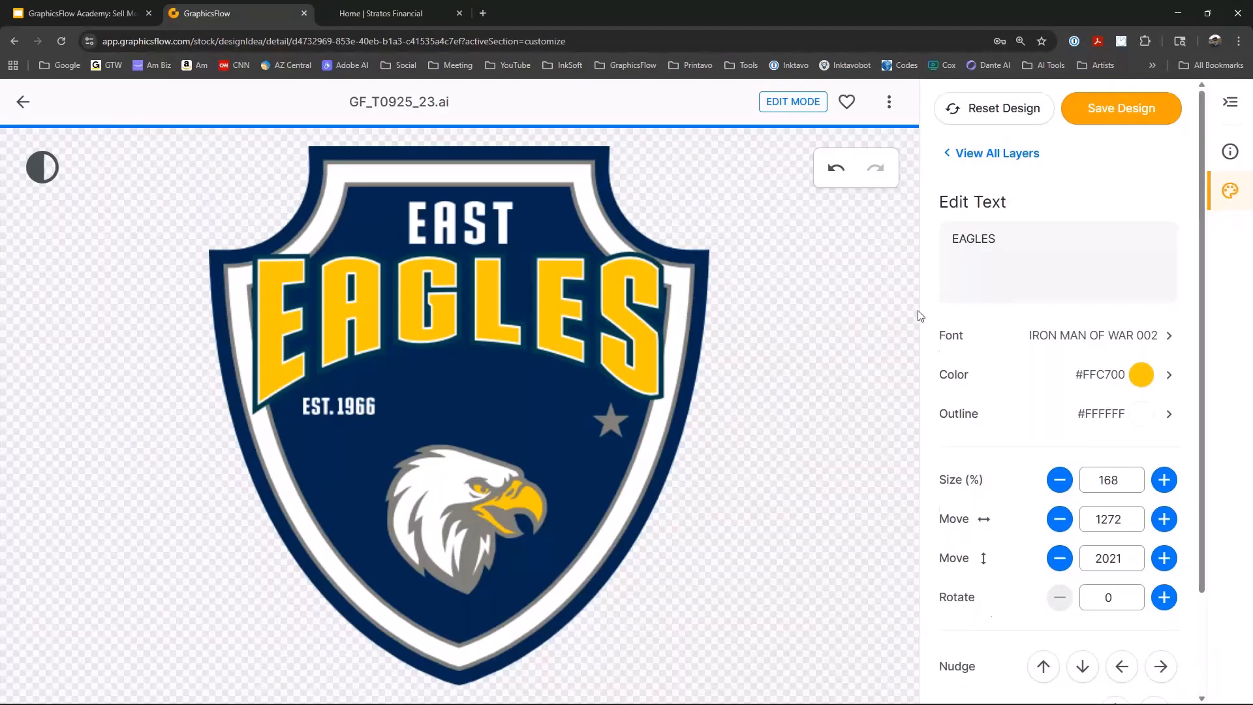
pyautogui.click(964, 152)
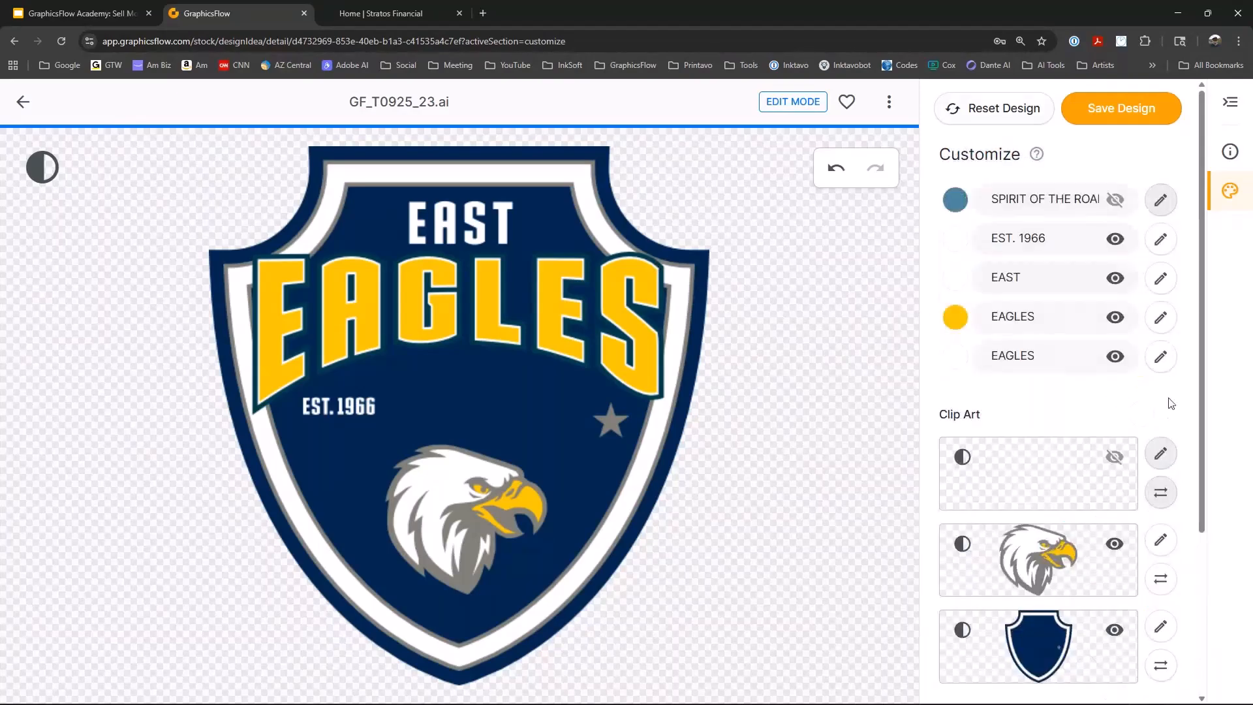
# Set the outline color of the white EAGLES text layer to the Dark Grey #827F77 already used in the design.
pyautogui.click(1158, 361)
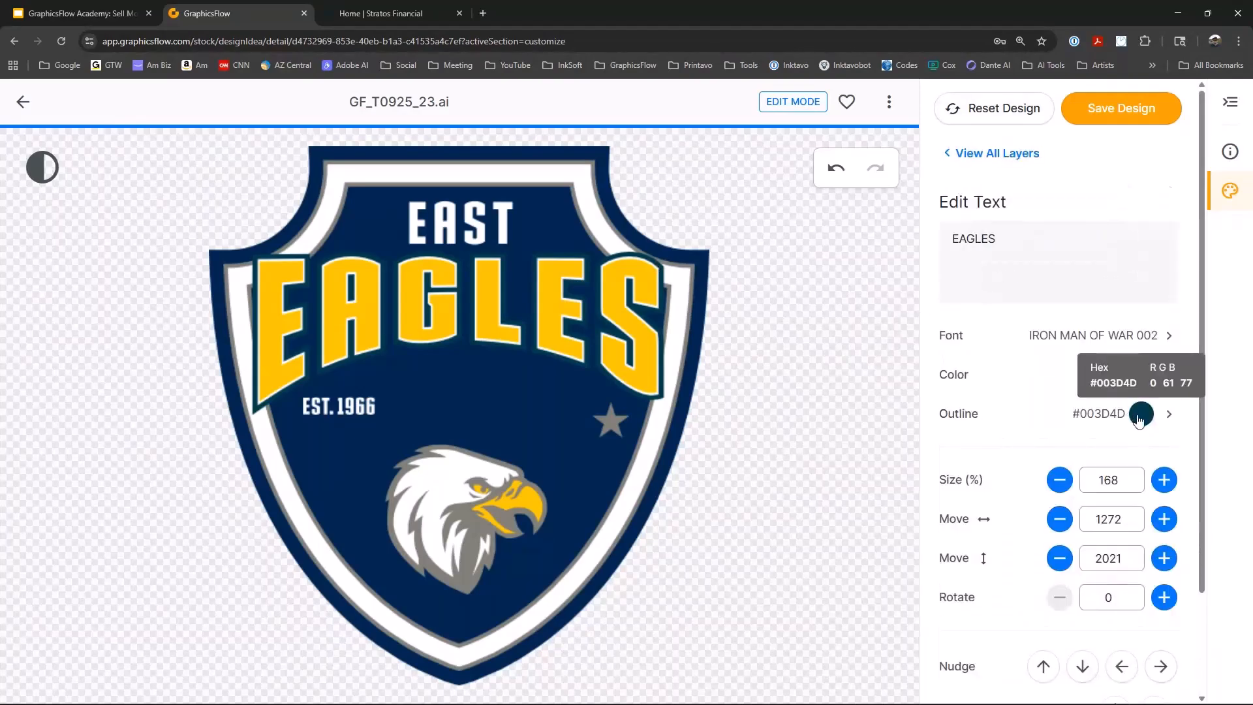
pyautogui.click(1141, 416)
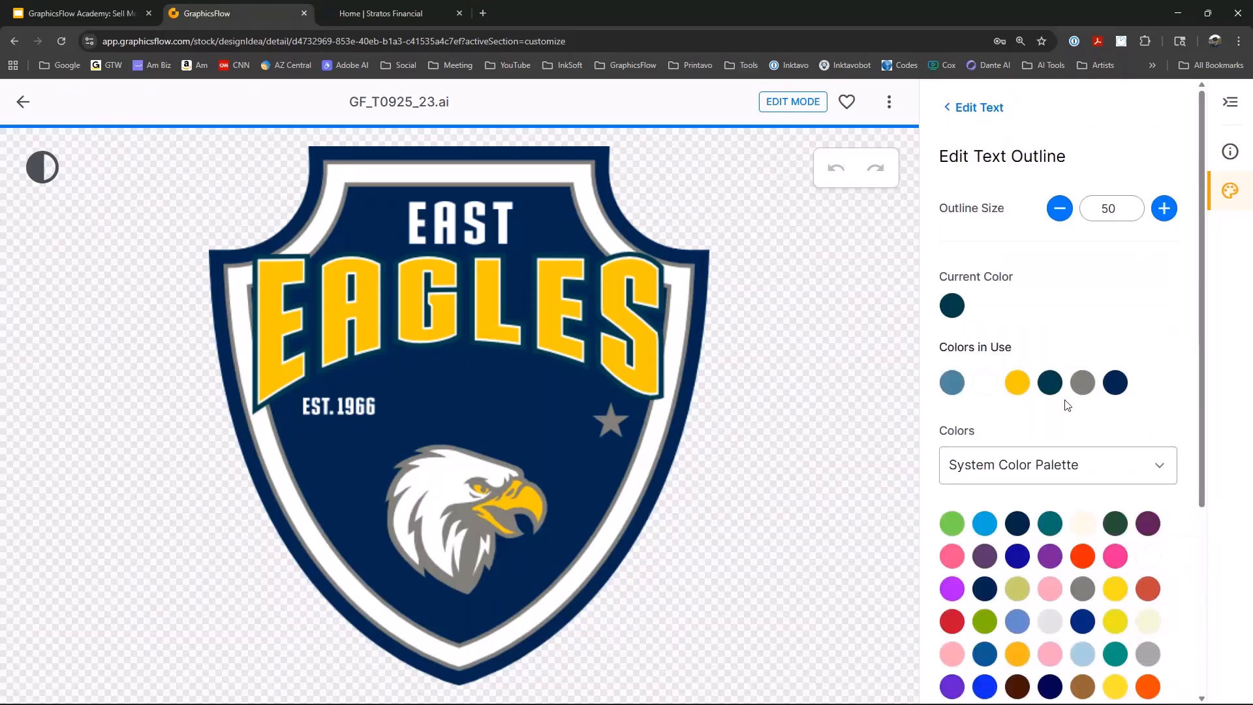
pyautogui.click(1082, 385)
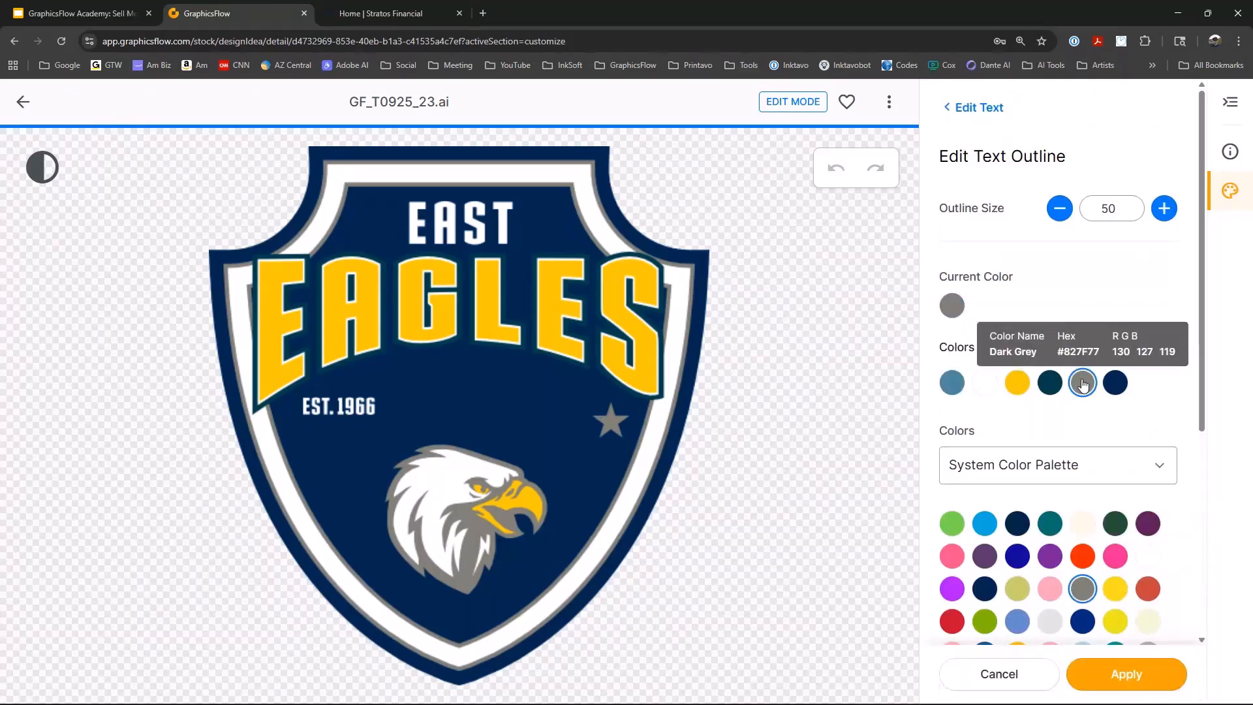
pyautogui.click(1086, 677)
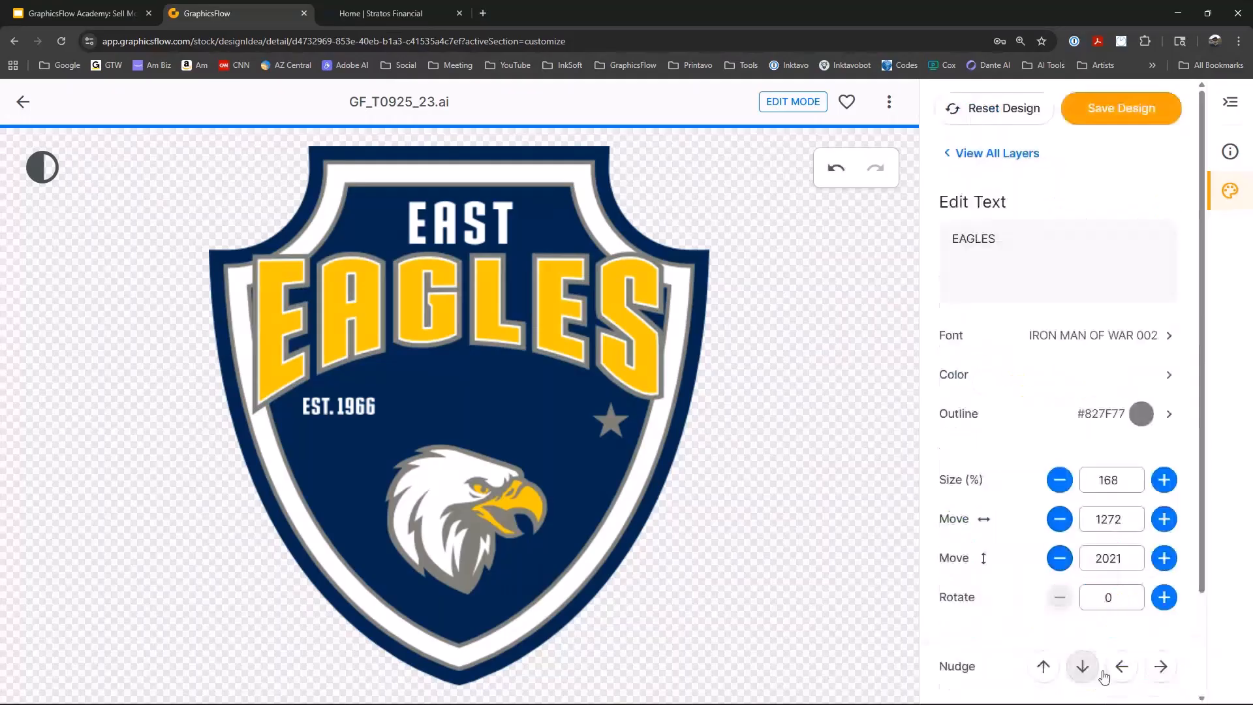
# Save the design as East Eagles Shield 01 in the East Eagles Store Files folder and download it as a PDF.
pyautogui.click(1119, 106)
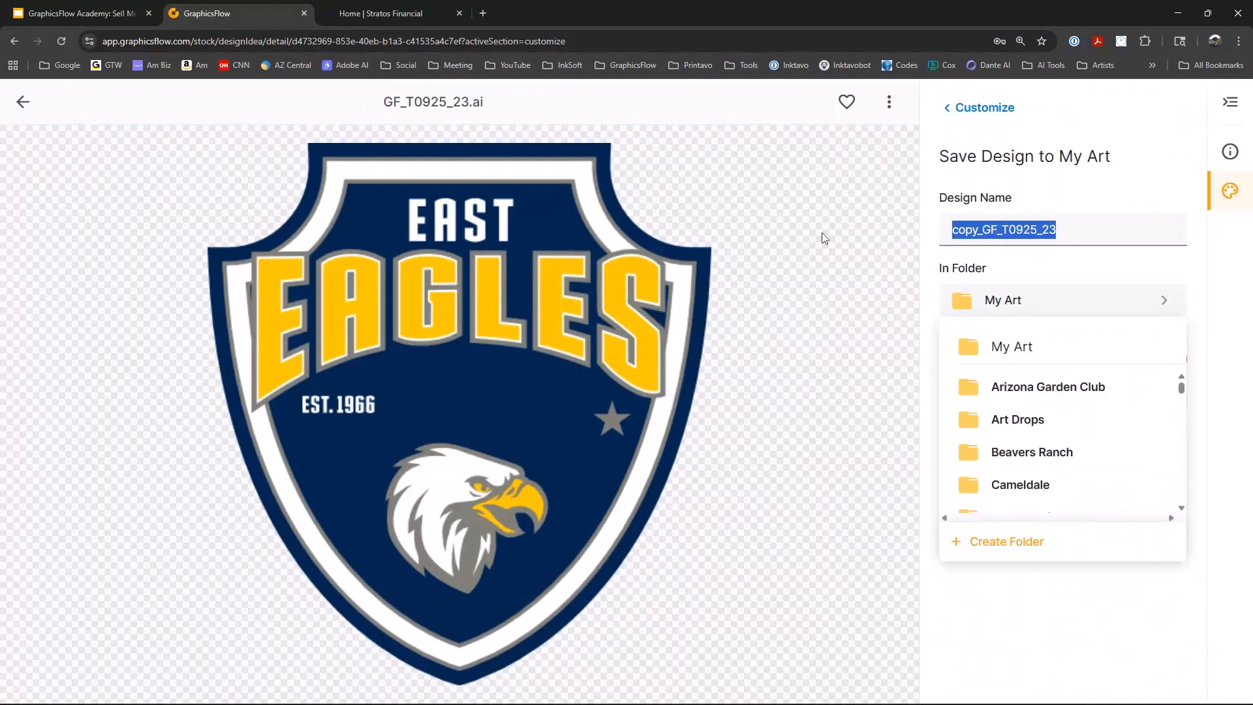
pyautogui.write('East Eagles Shield 01')
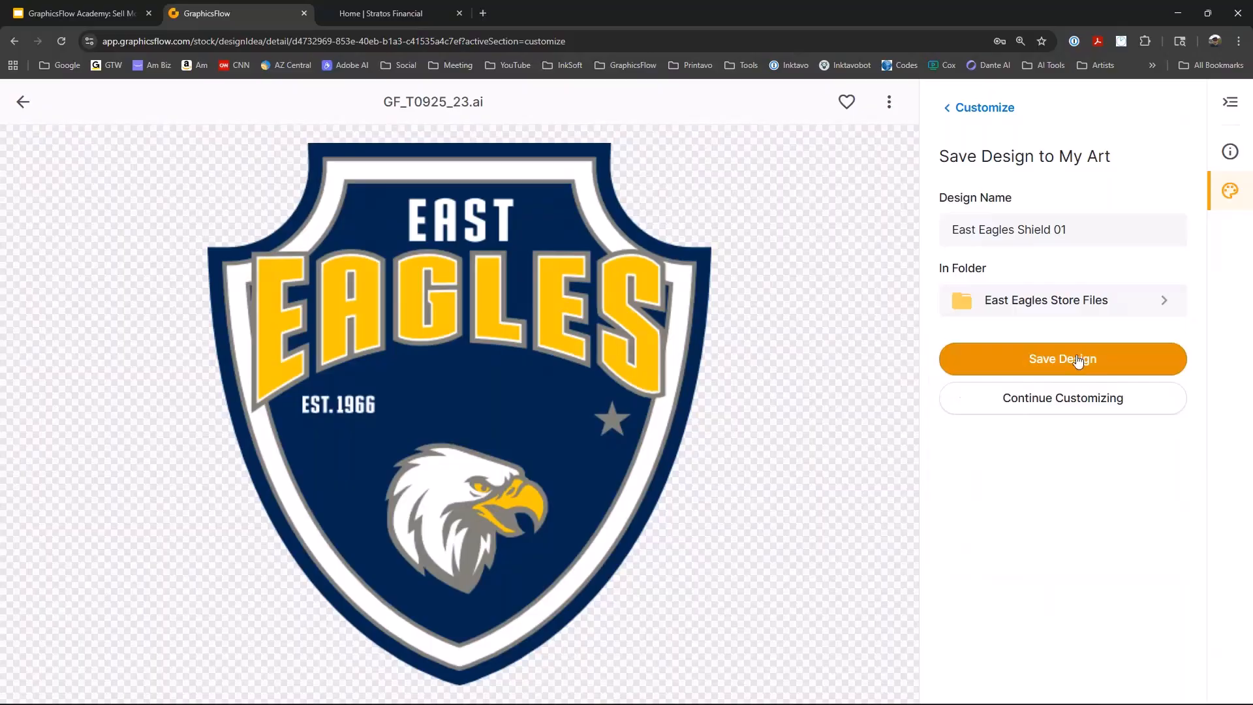
pyautogui.click(1078, 361)
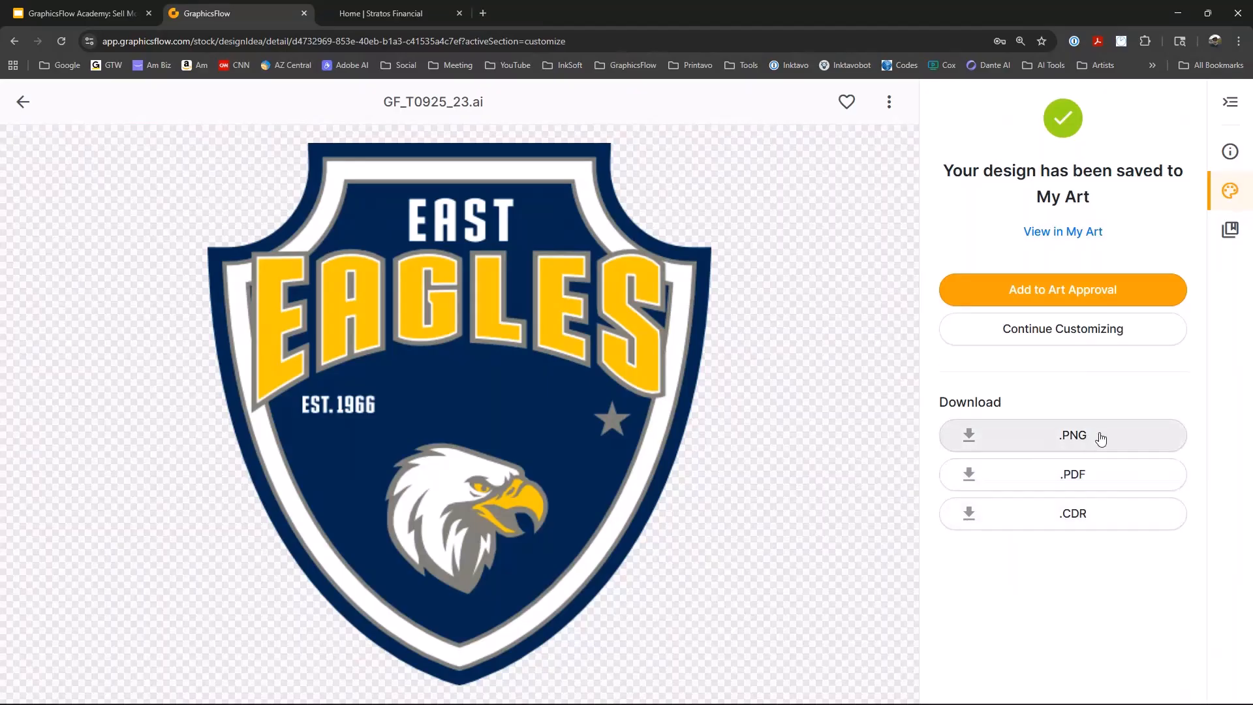
pyautogui.click(1087, 483)
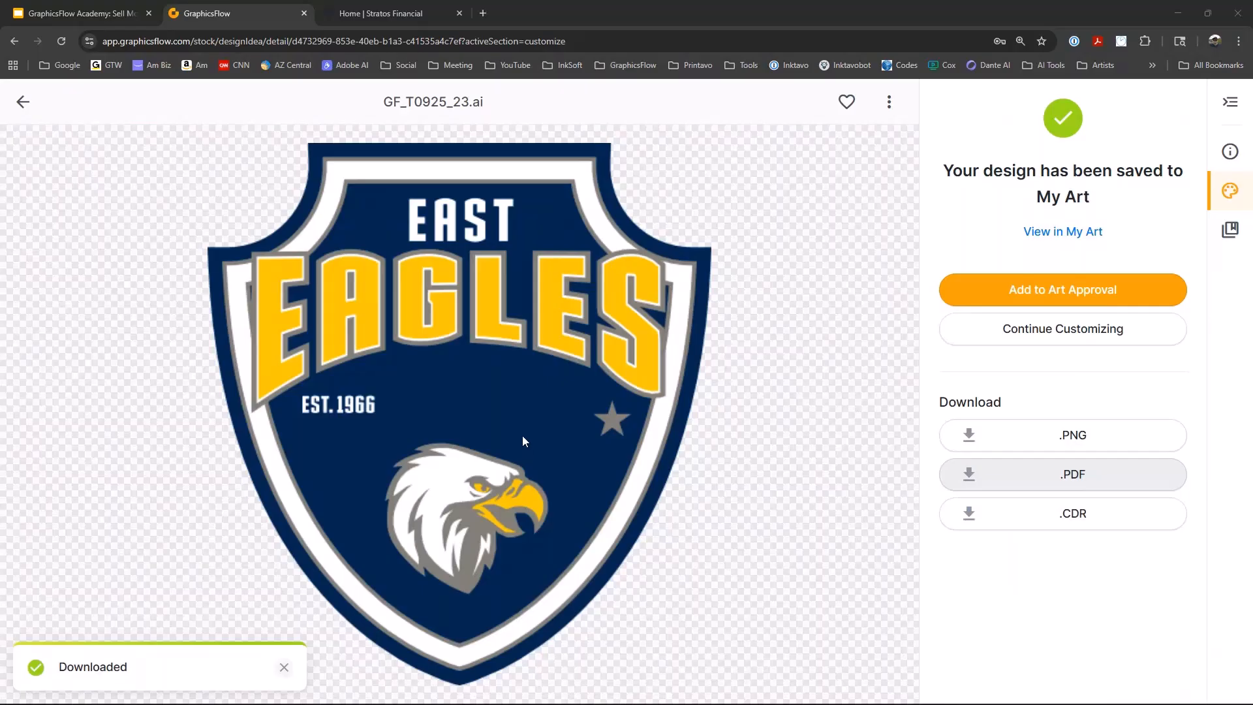
pyautogui.click(1036, 439)
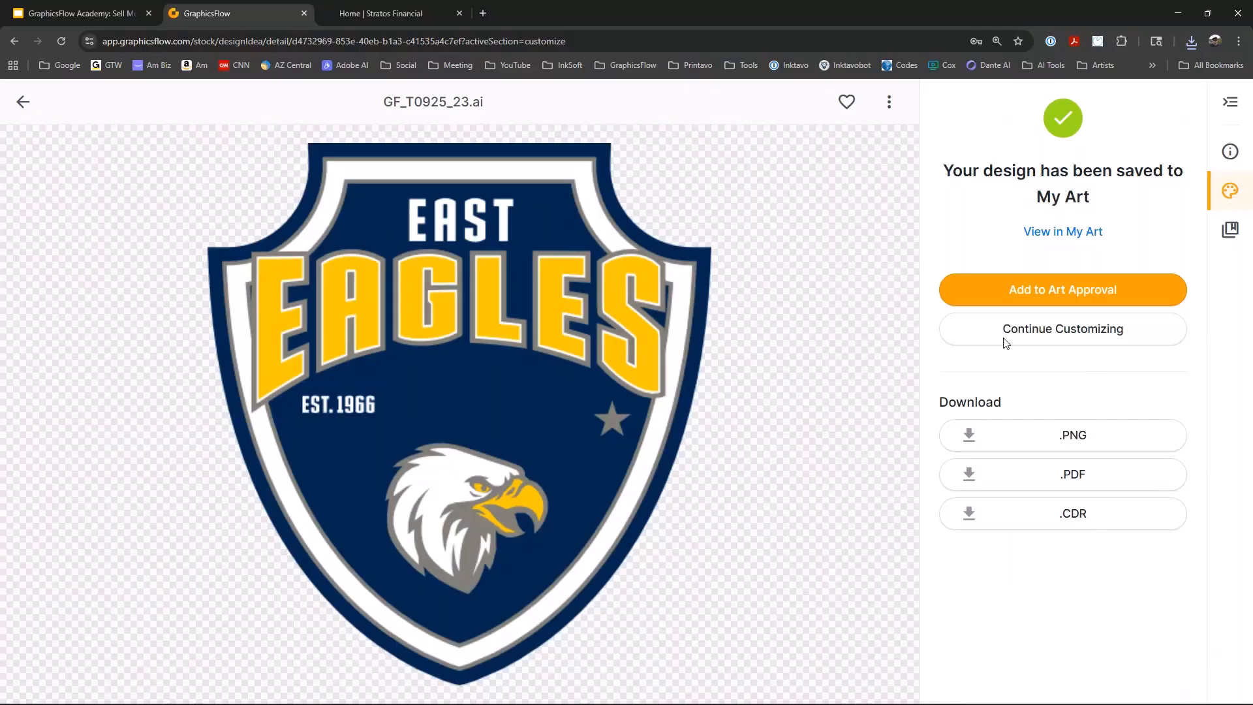
# Add the saved design to a new art approval named East Eagles Fall Shield Concept and open that approval.
pyautogui.click(1088, 289)
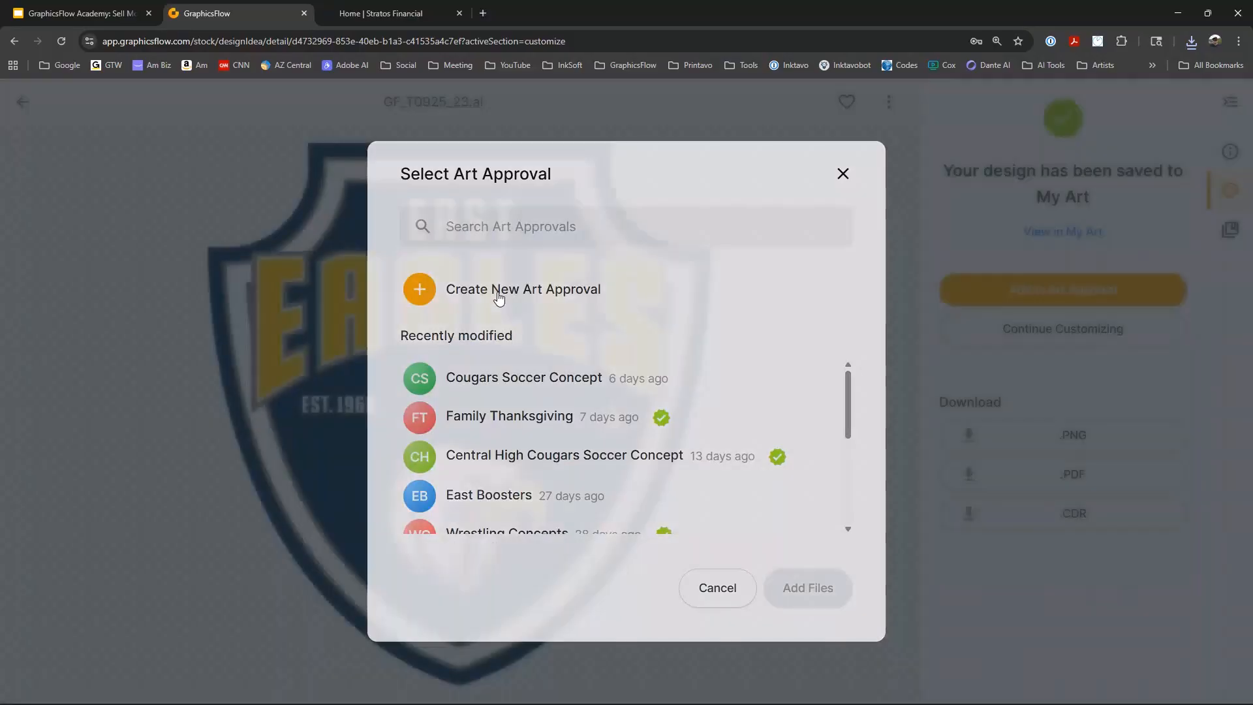
pyautogui.click(499, 297)
pyautogui.click(438, 329)
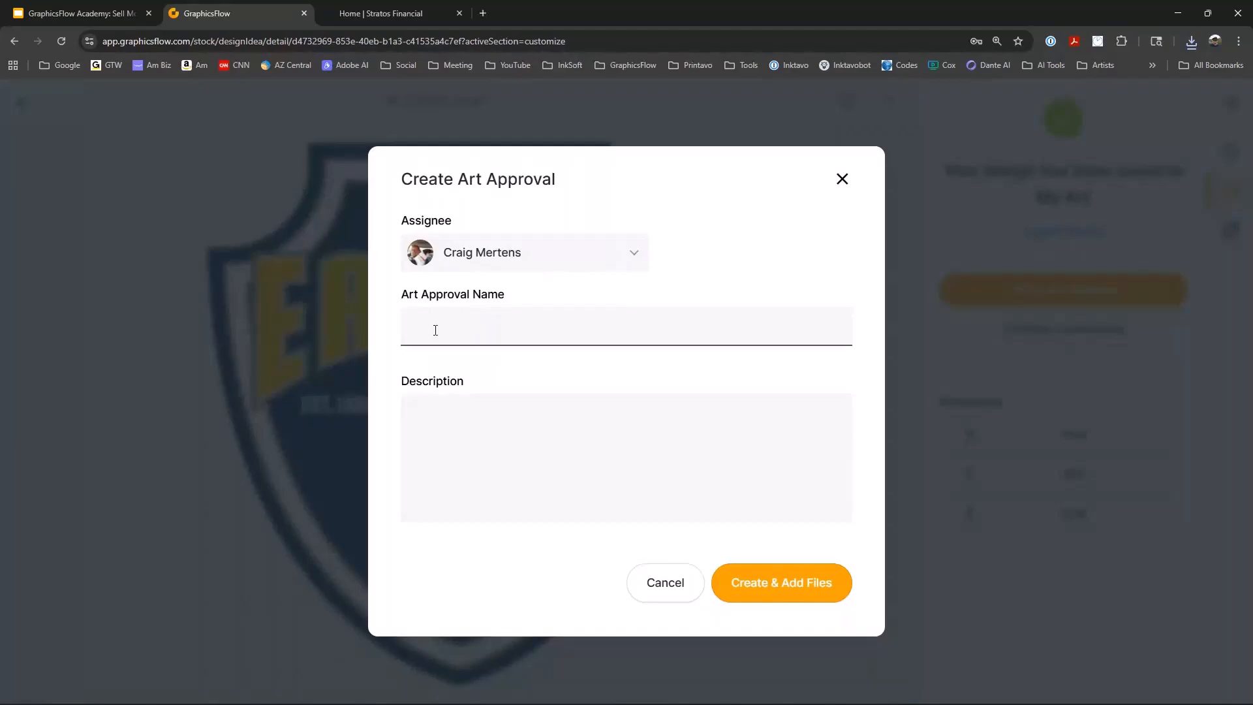
pyautogui.write('East Eagles Fall Shield Concept')
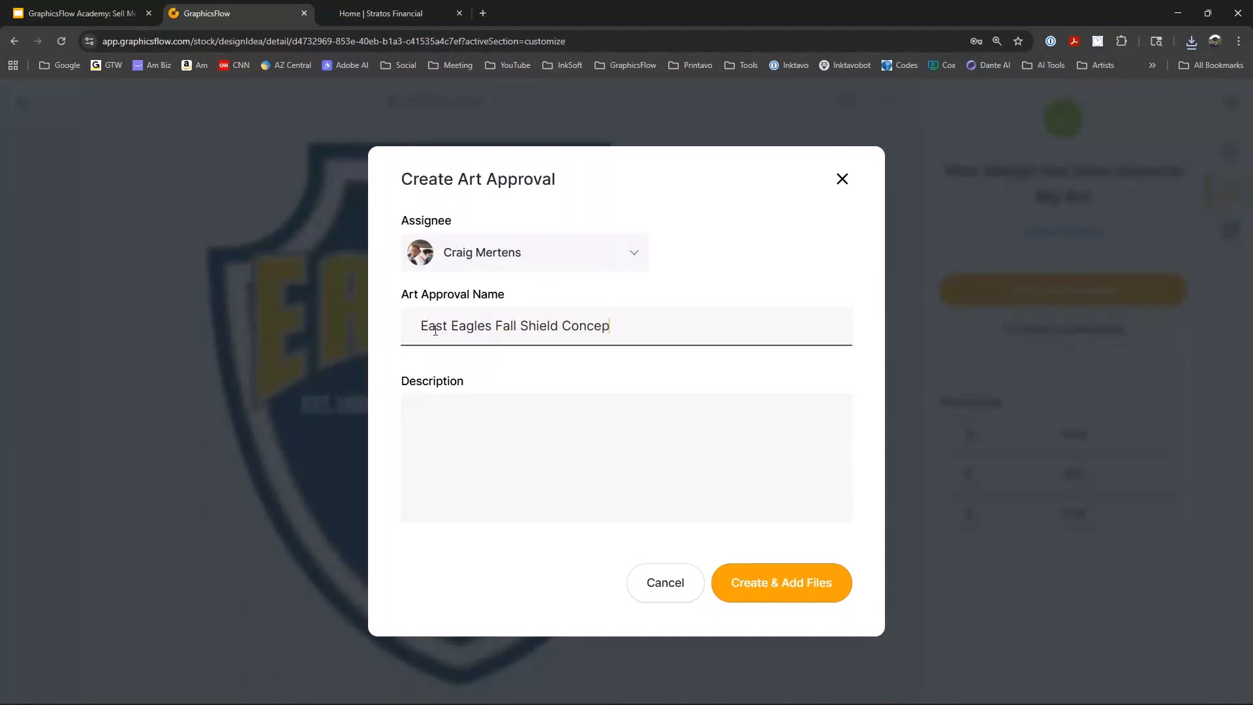
pyautogui.click(791, 590)
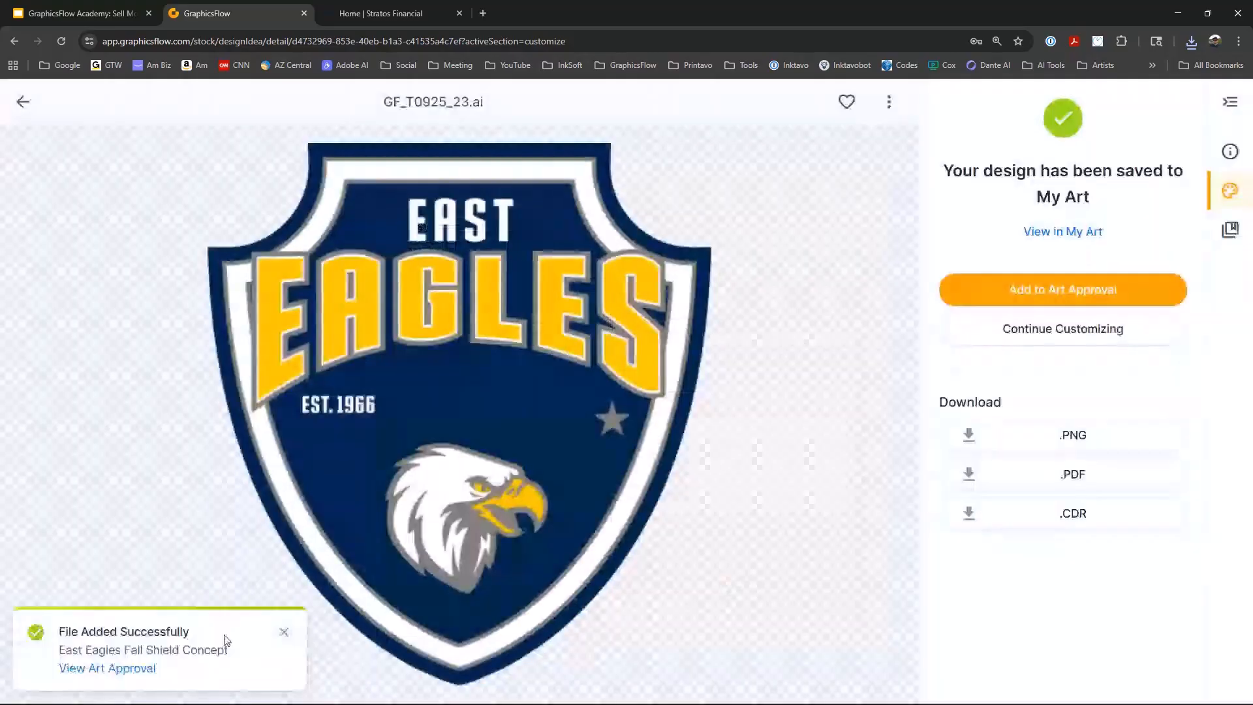
pyautogui.click(143, 669)
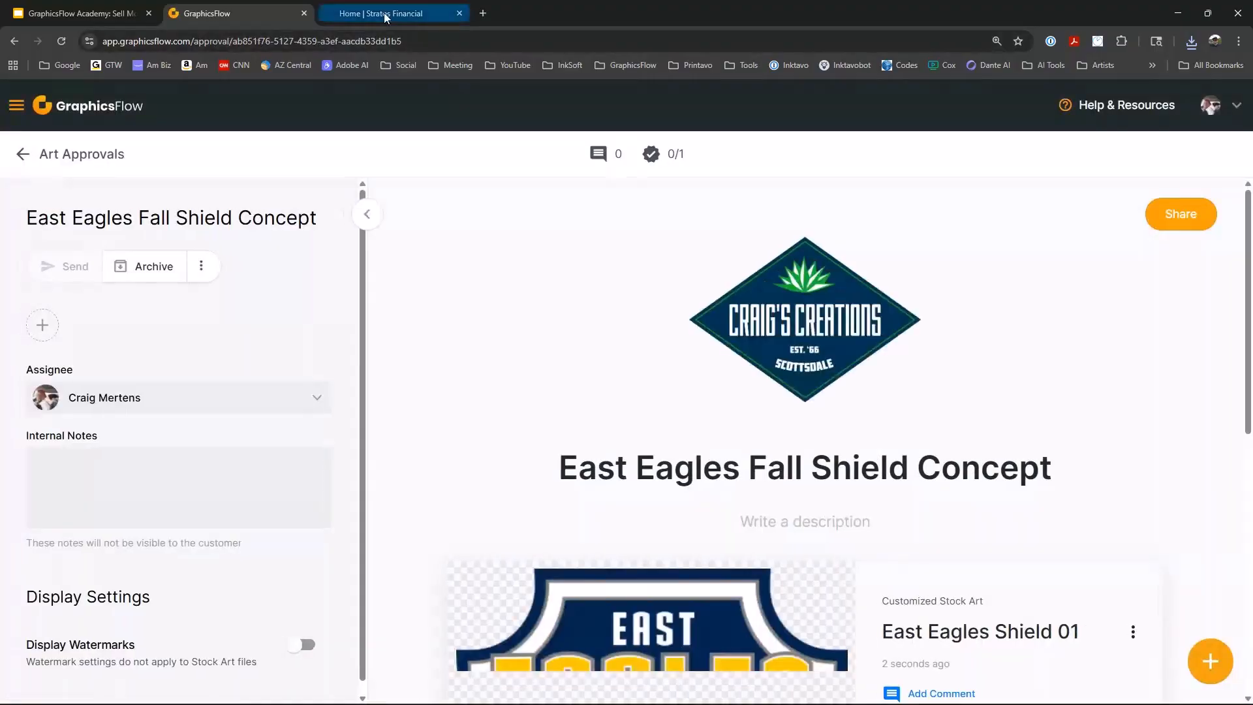
# Switch to InkSoft, change to the Blue Shirt Printing store and start a new product design.
pyautogui.click(374, 15)
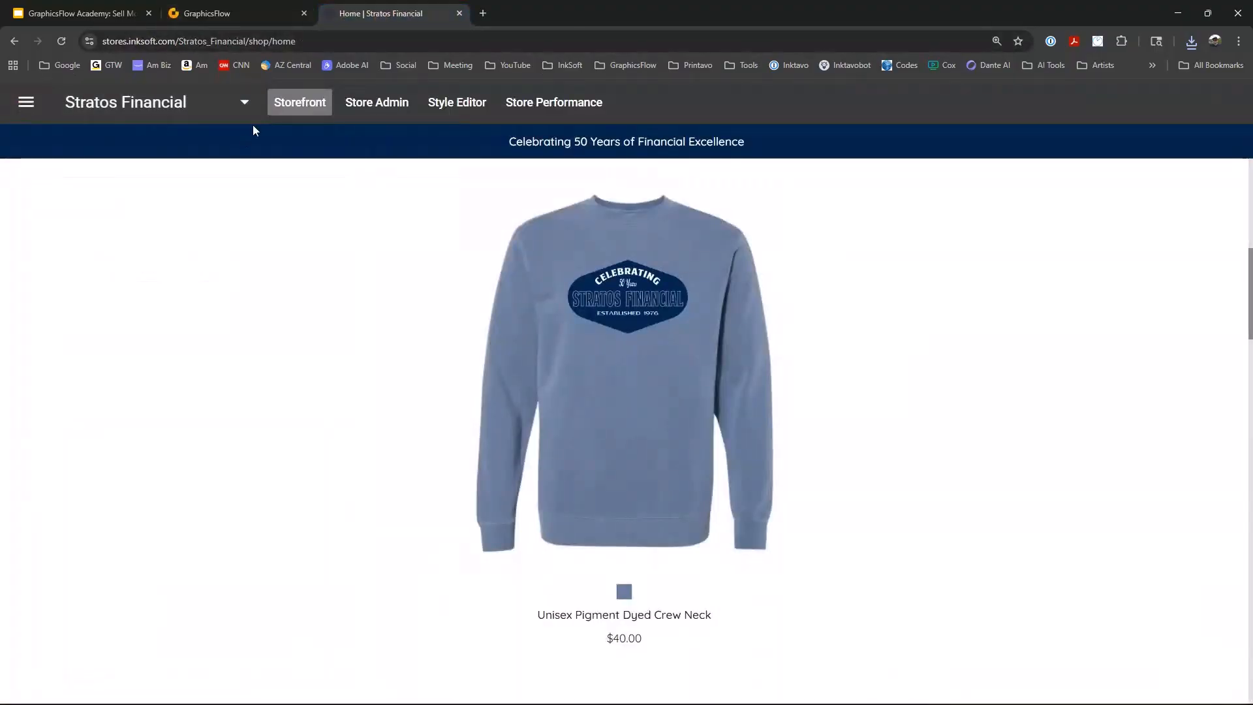
pyautogui.click(248, 103)
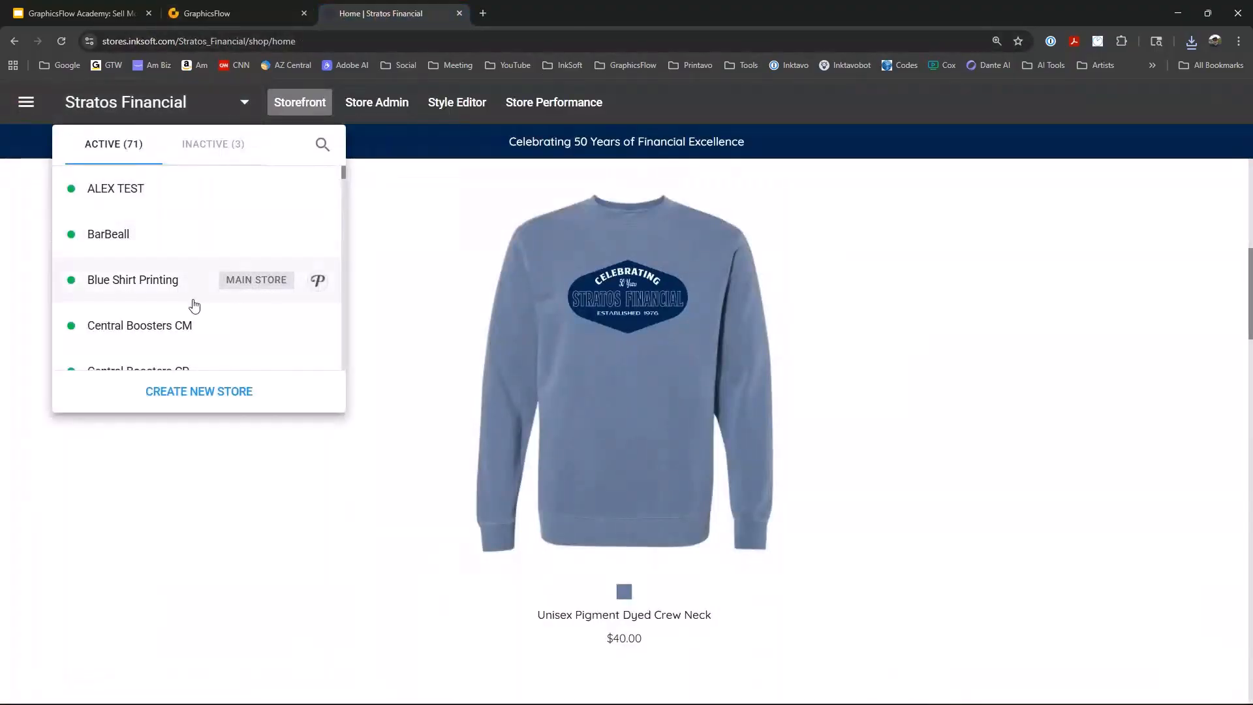
pyautogui.click(163, 282)
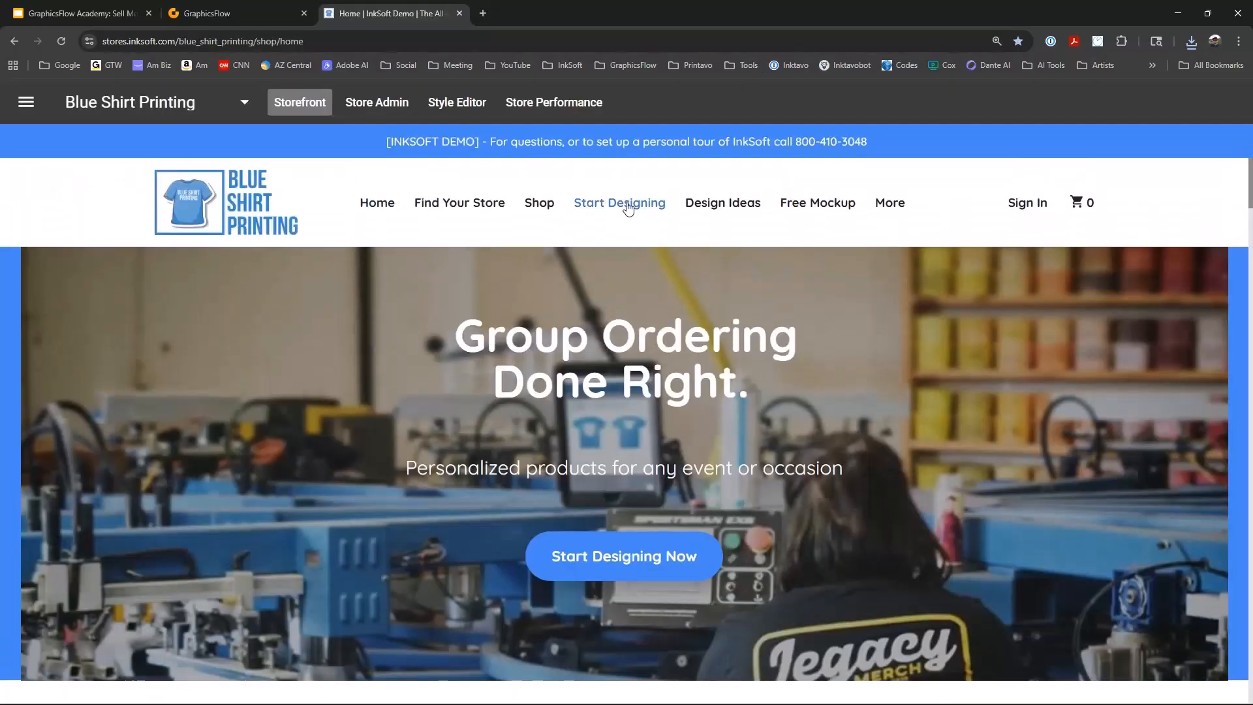
pyautogui.click(628, 207)
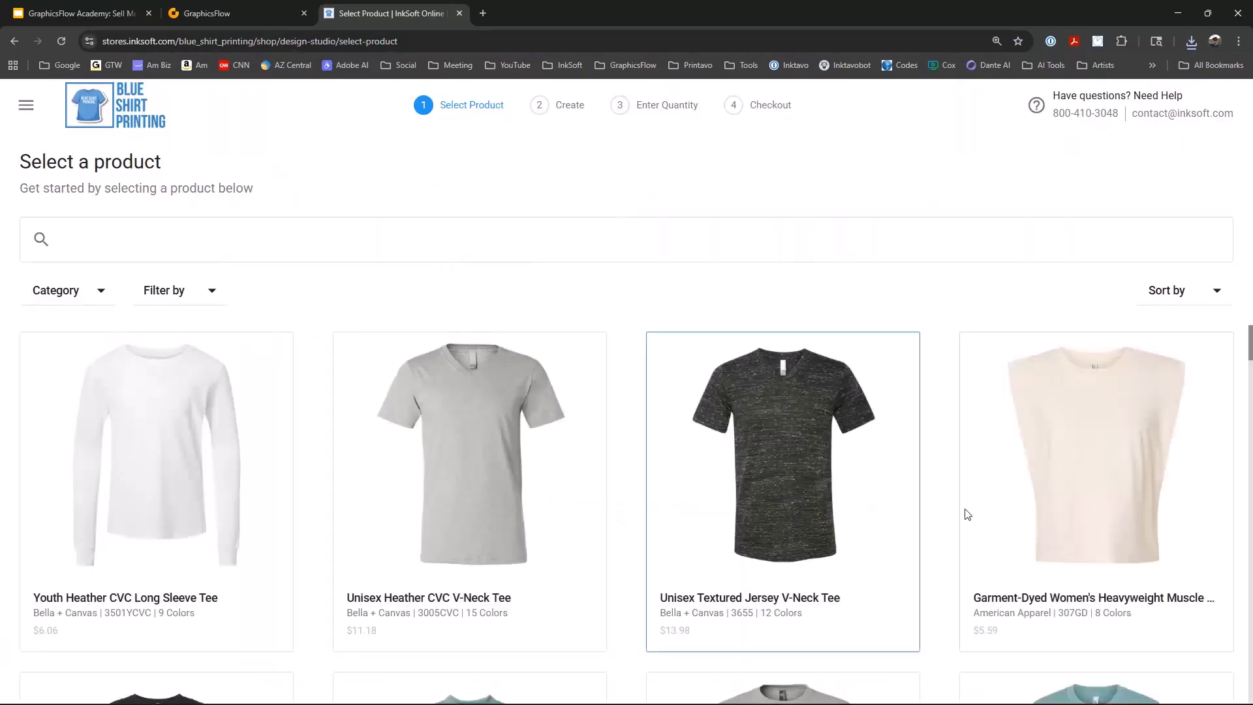
# Choose the Unisex Heather CVC Long Sleeve Tee in Athletic Heather and start designing it.
pyautogui.scroll(-4, 1047, 525)
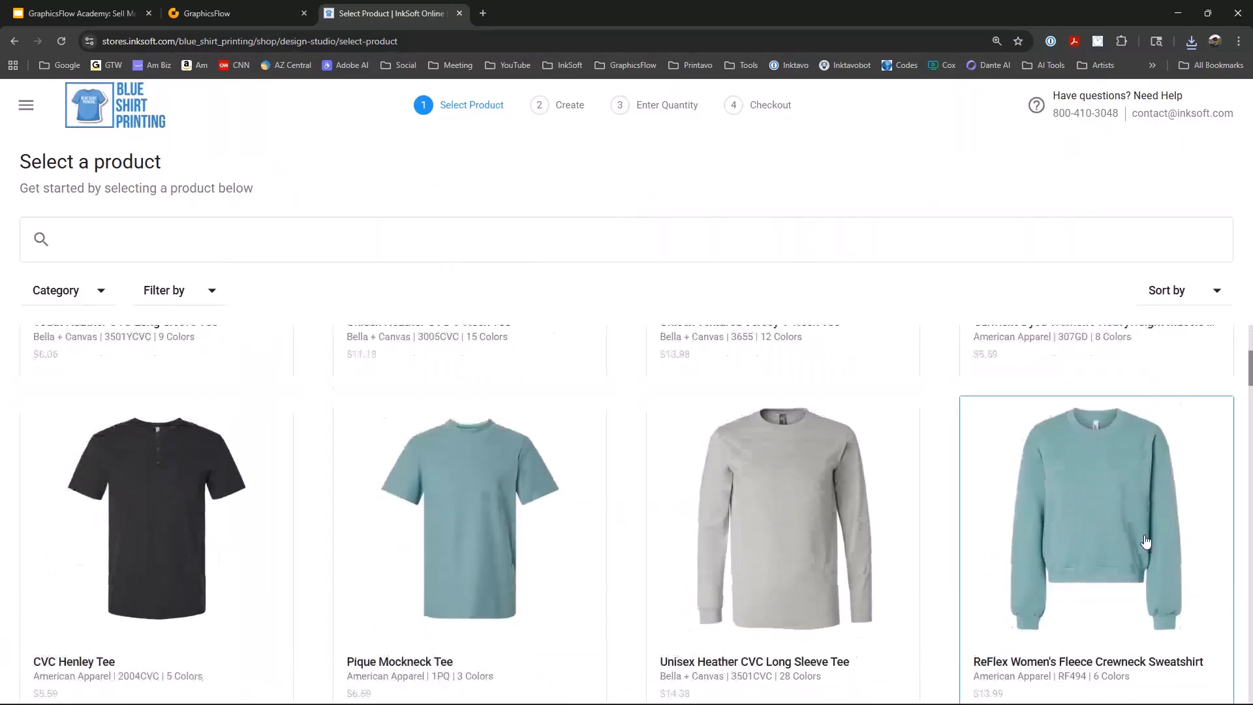
pyautogui.scroll(-2, 1053, 516)
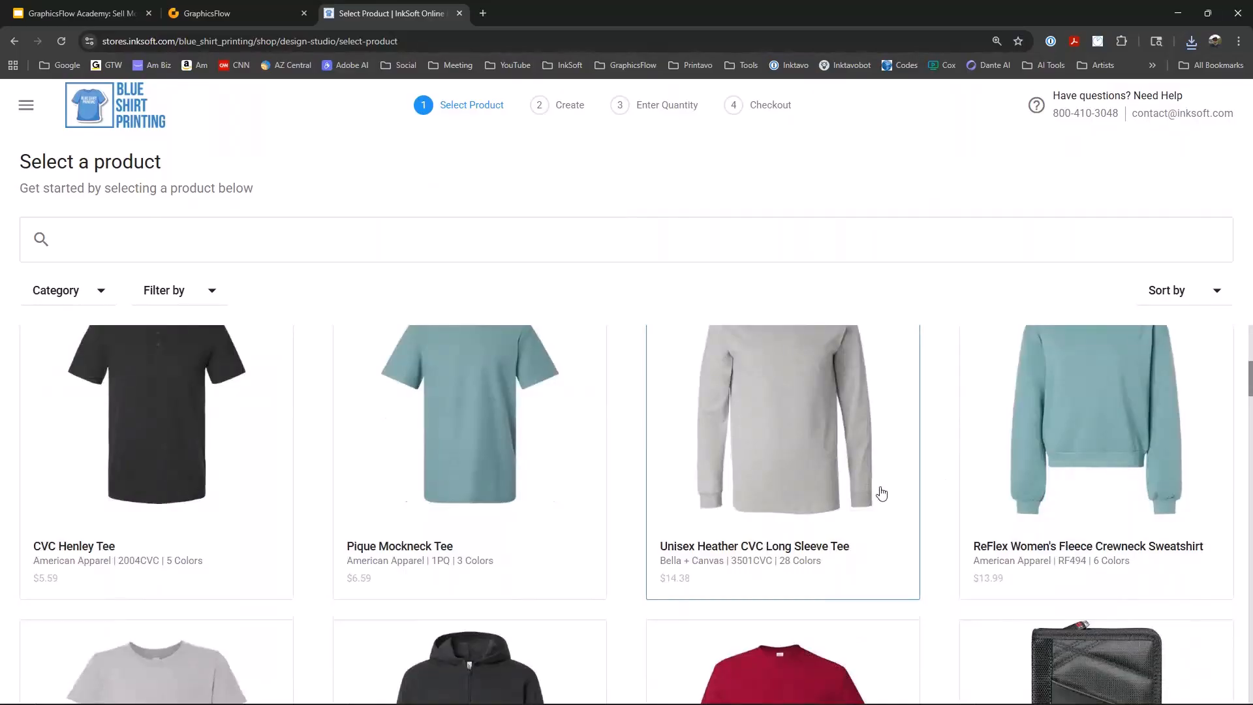
pyautogui.click(787, 366)
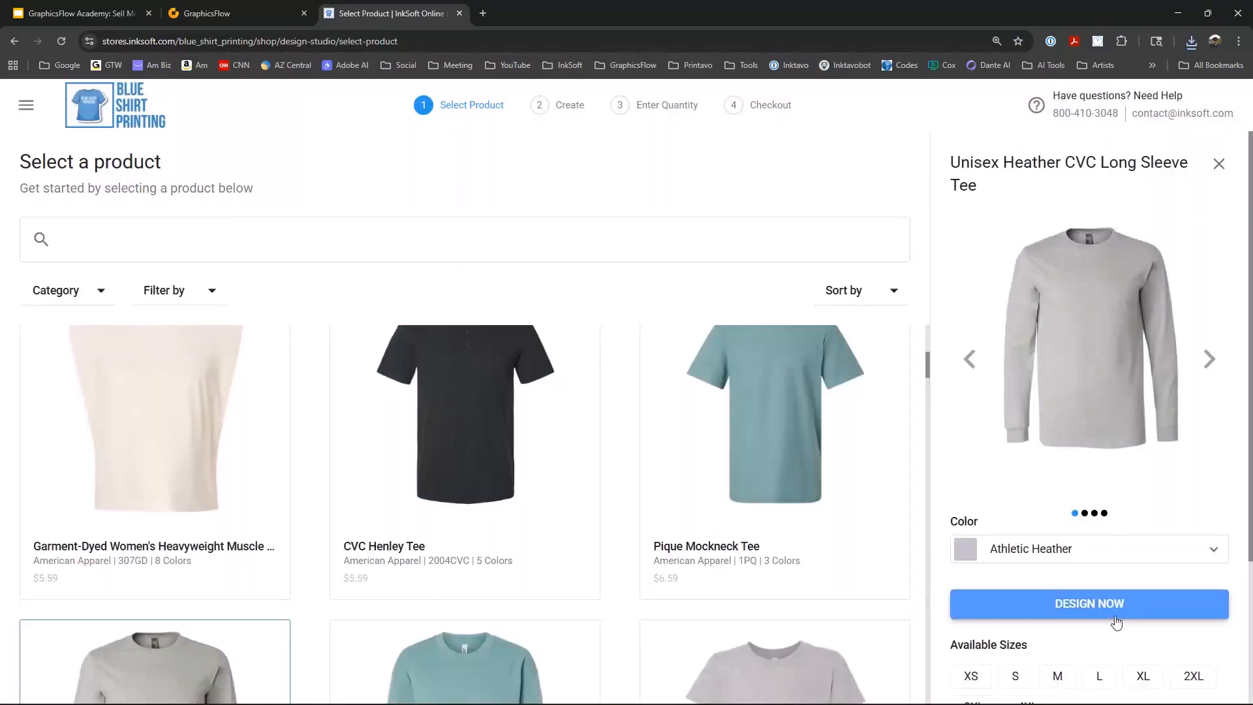
pyautogui.click(1116, 620)
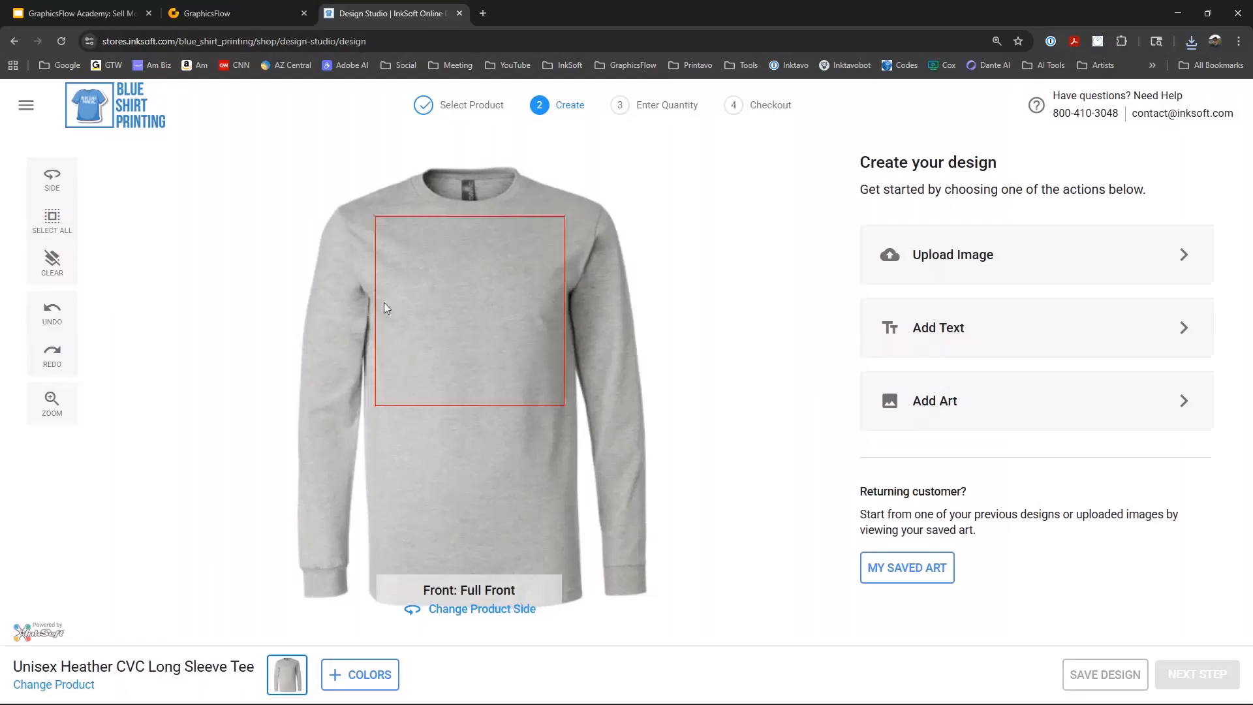
# Upload the East Eagles shield artwork to the shirt front and shrink it to about half the print area's width.
pyautogui.click(1035, 255)
pyautogui.click(1043, 395)
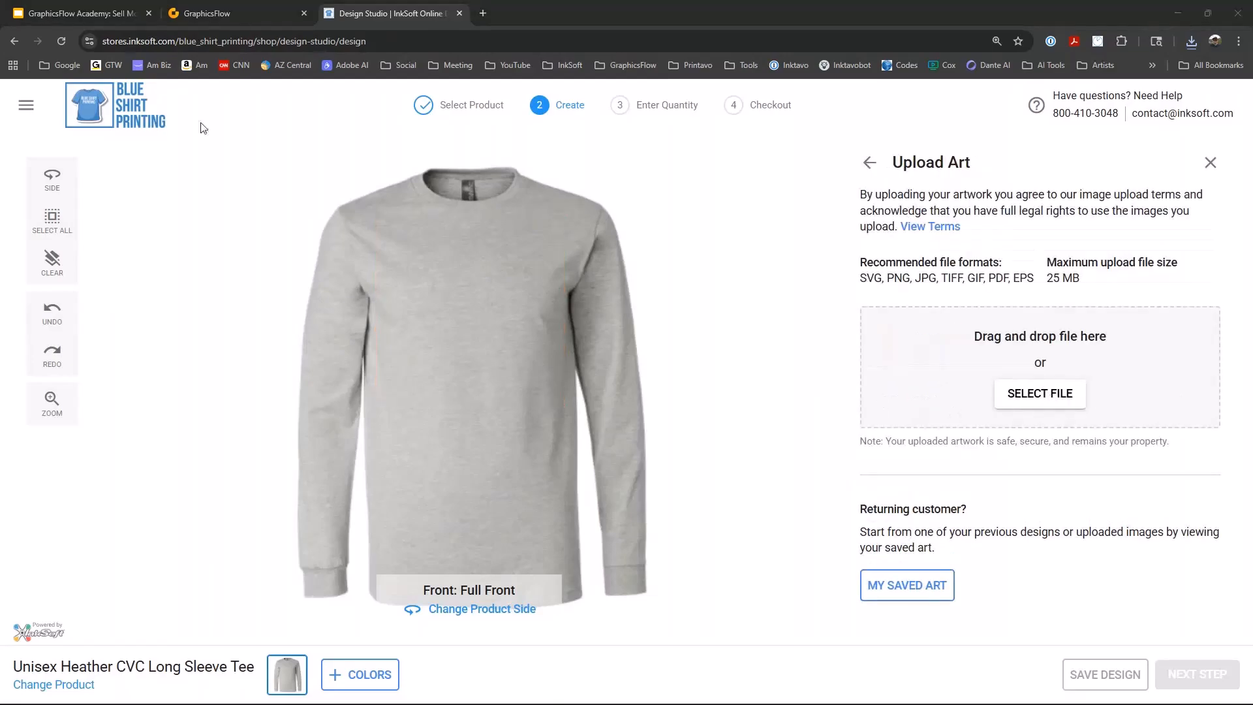
pyautogui.click(517, 440)
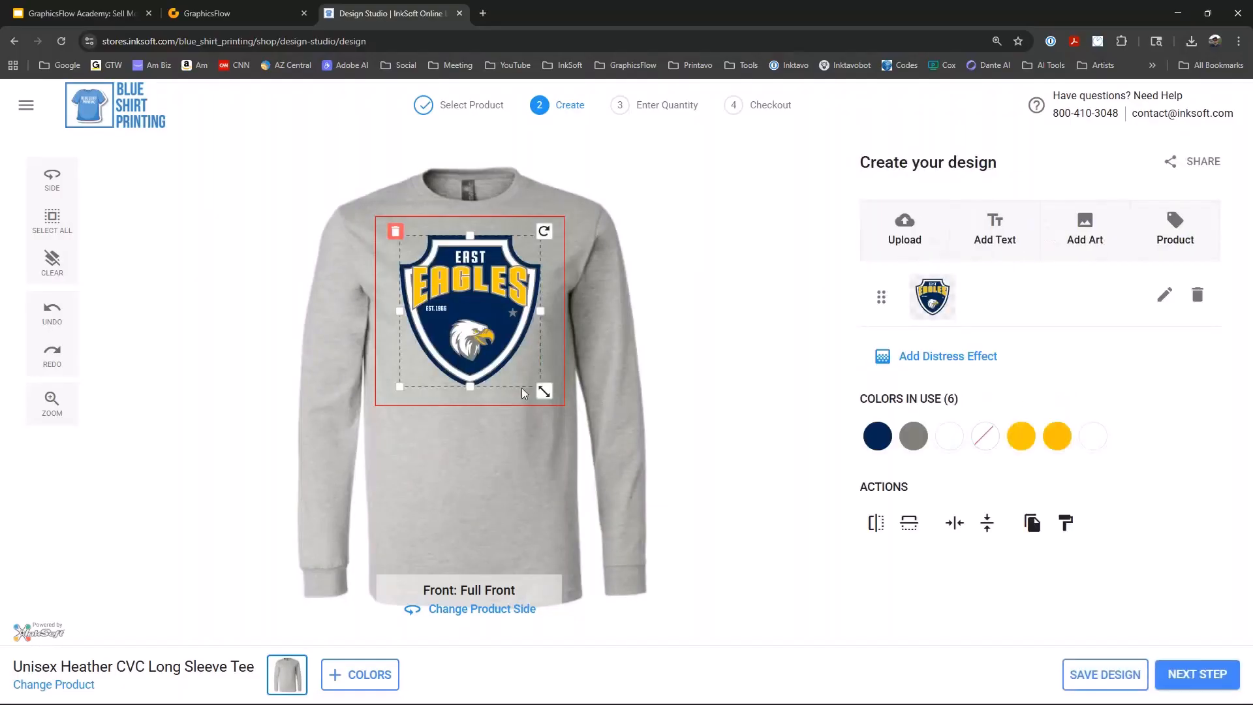
pyautogui.moveTo(544, 391); pyautogui.dragTo(528, 359)
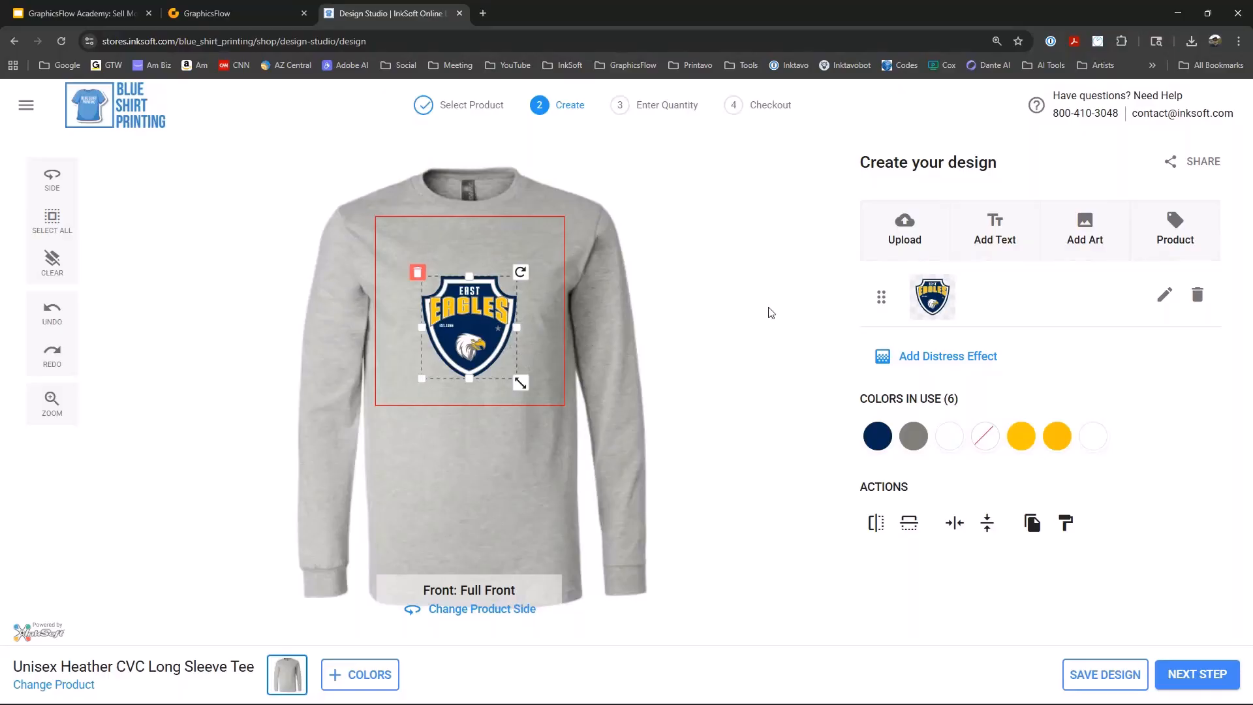
# Save the shirt design under the name East Eagles Shield 01.
pyautogui.click(1121, 684)
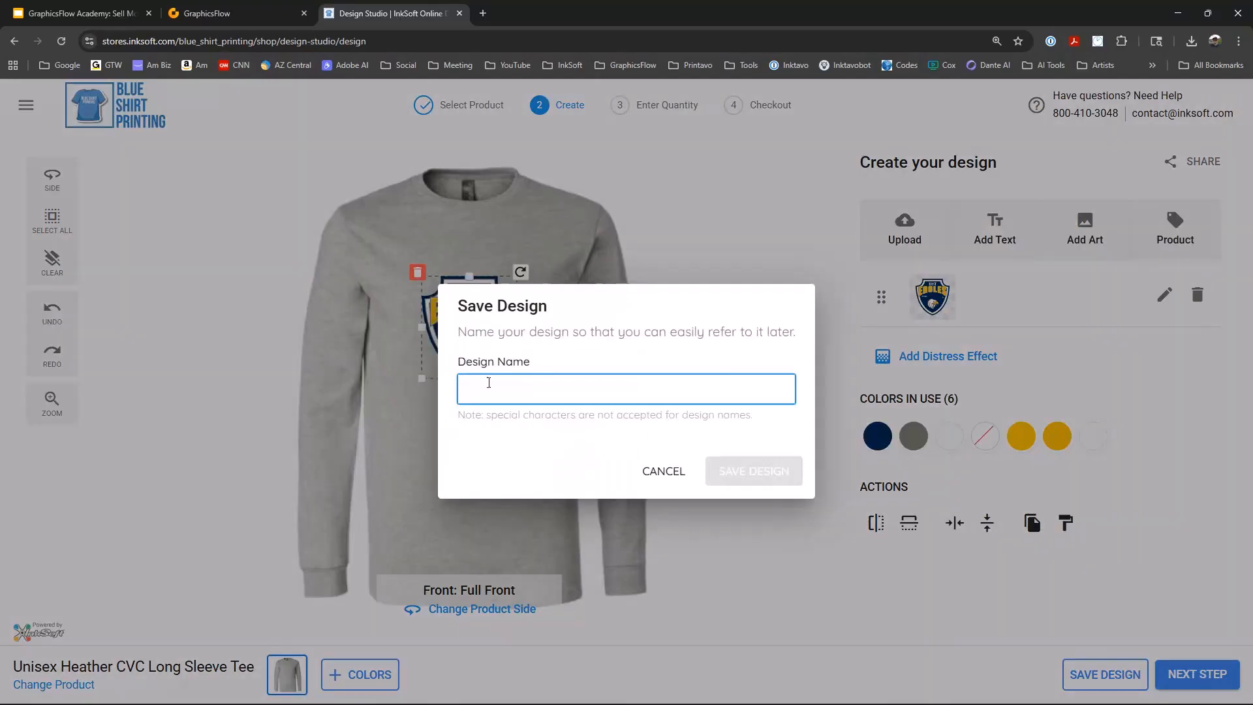
pyautogui.write('East Eagle')
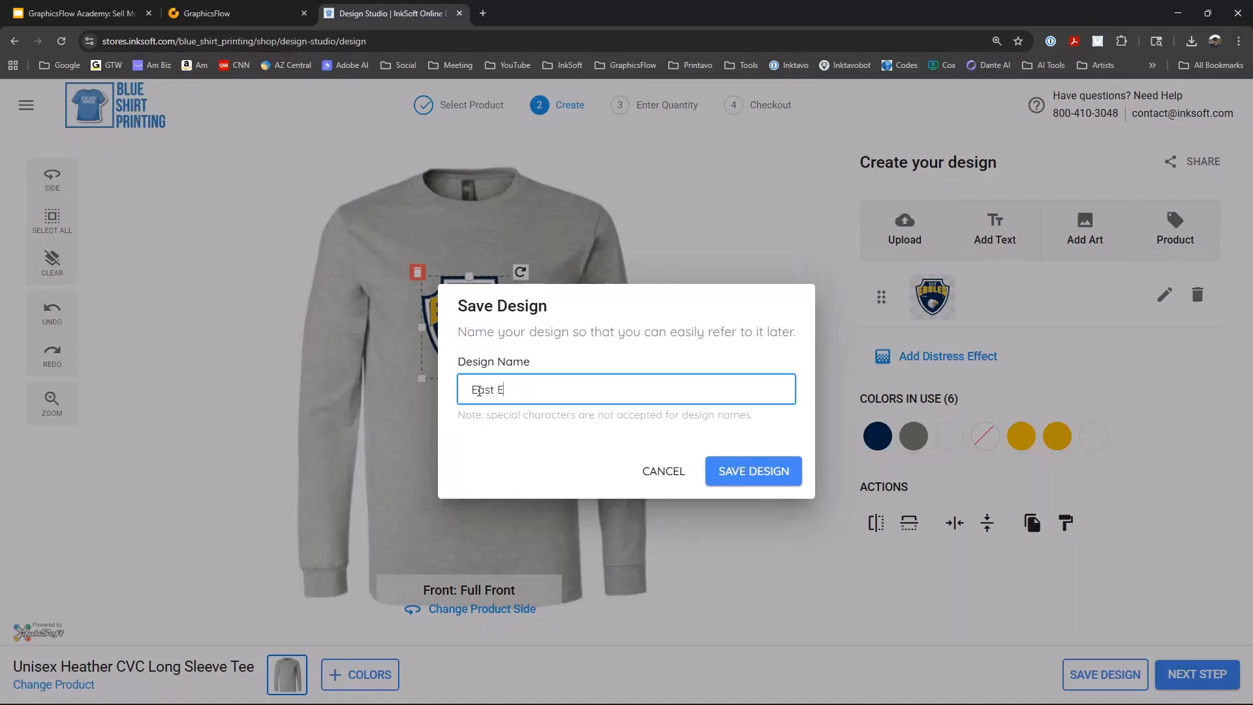
pyautogui.write('s Shield 01')
pyautogui.click(773, 488)
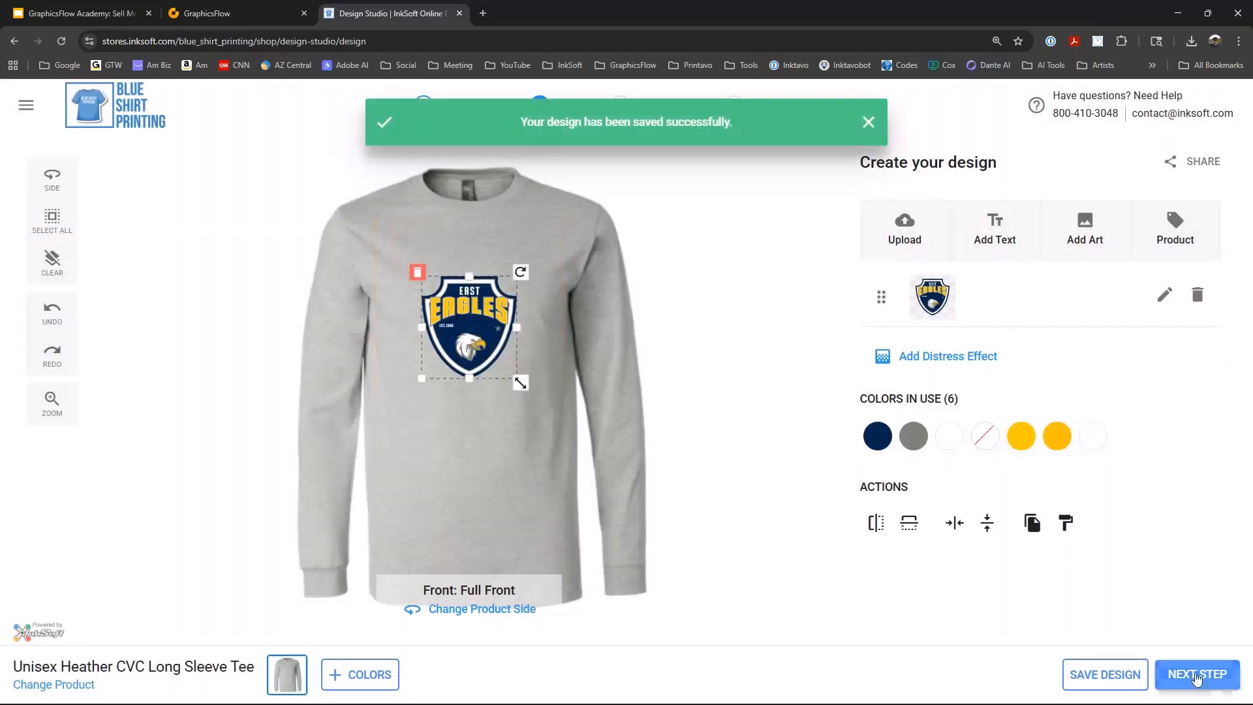
# Continue to the quantity stage and open the enlarged product view of the decorated shirt.
pyautogui.click(1169, 672)
pyautogui.click(147, 375)
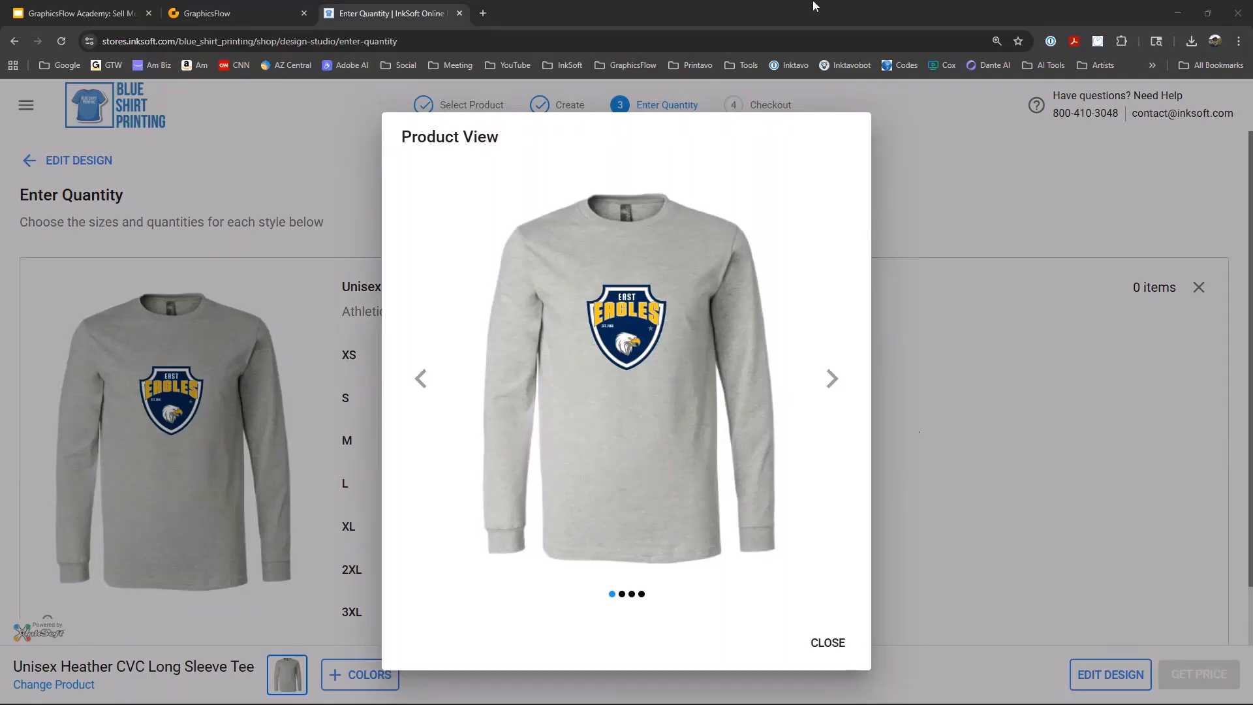
# Switch to GraphicsFlow, upload East Eagle Shield Mockup.png to the East Eagles Fall Shield Concept approval and review its artwork.
pyautogui.click(297, 12)
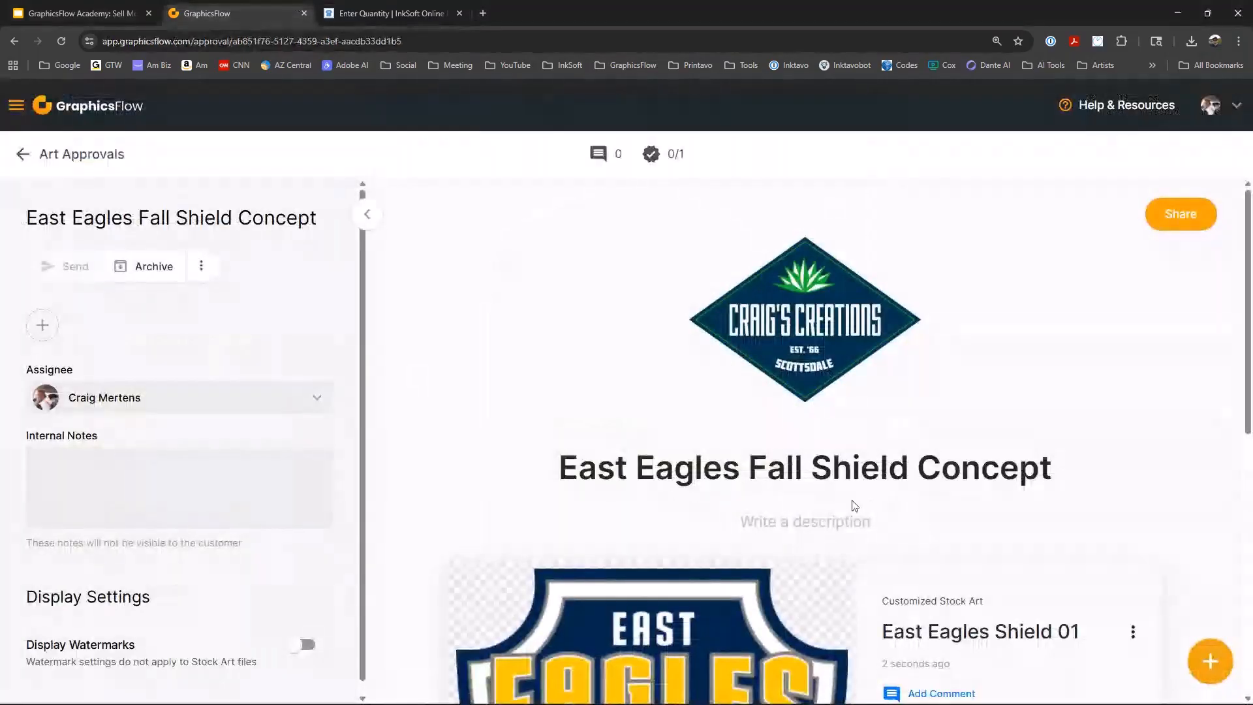
pyautogui.scroll(-7, 835, 466)
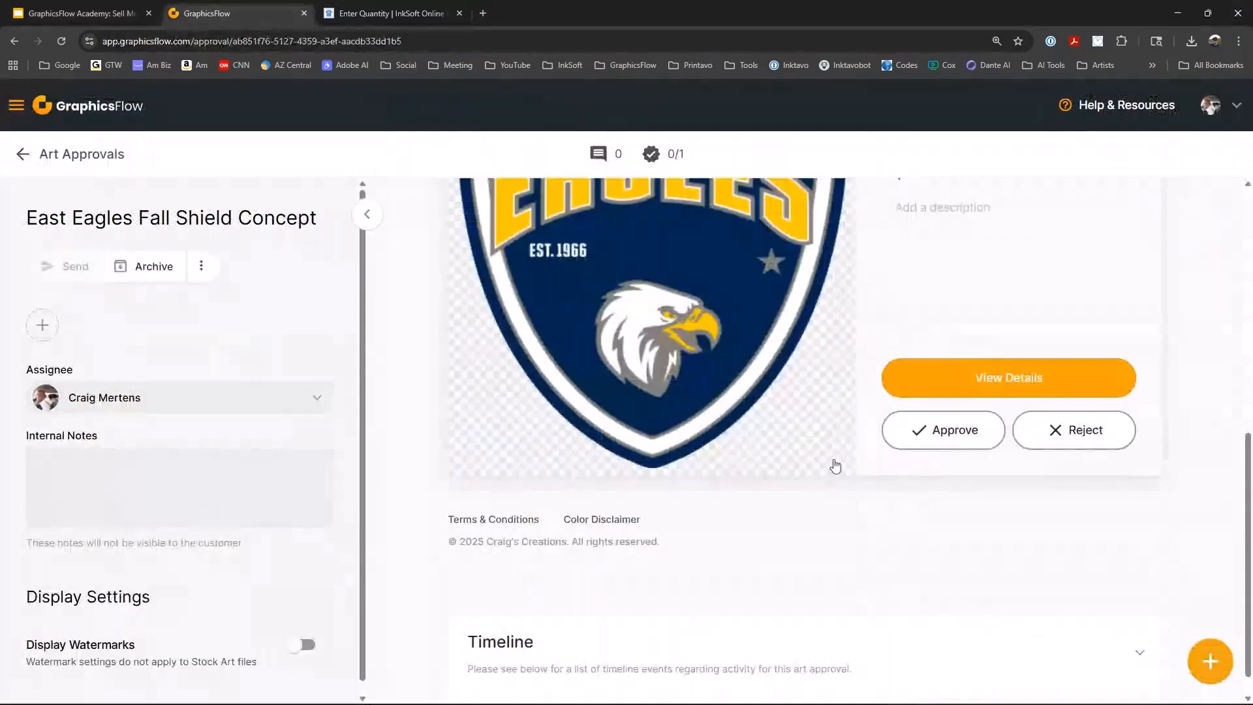
pyautogui.scroll(6, 845, 469)
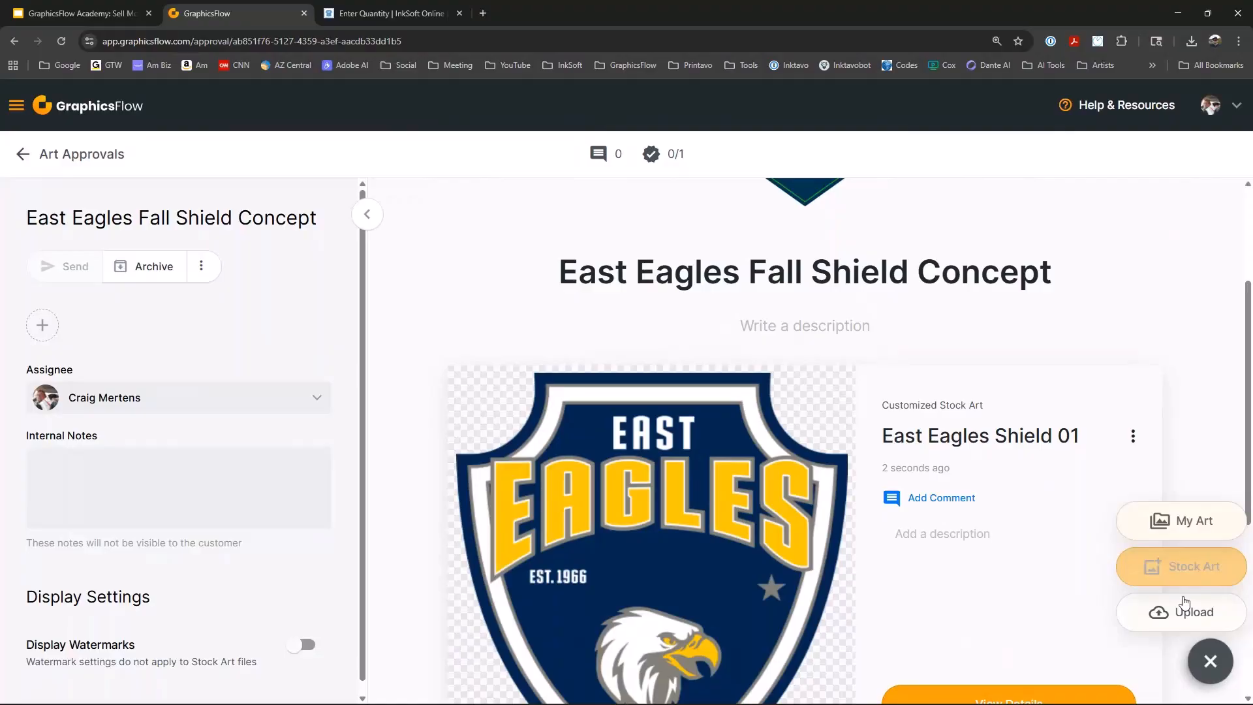
pyautogui.click(1185, 601)
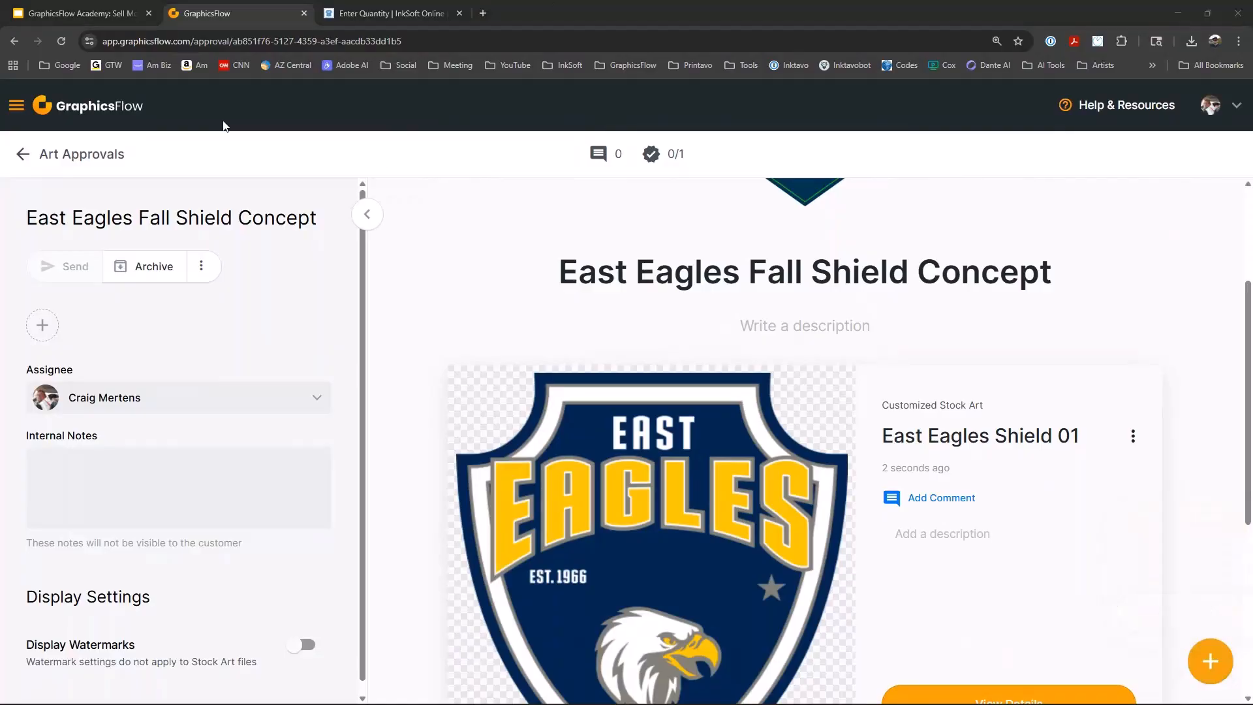
pyautogui.click(516, 437)
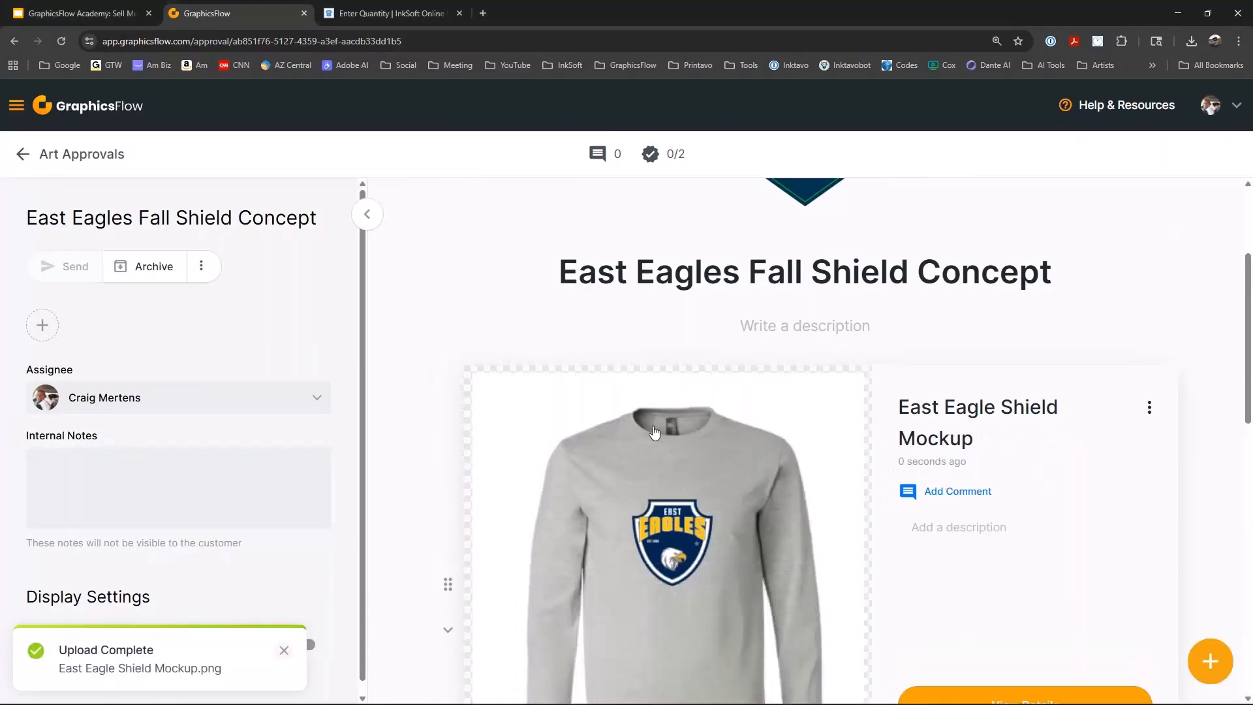
pyautogui.scroll(-10, 778, 428)
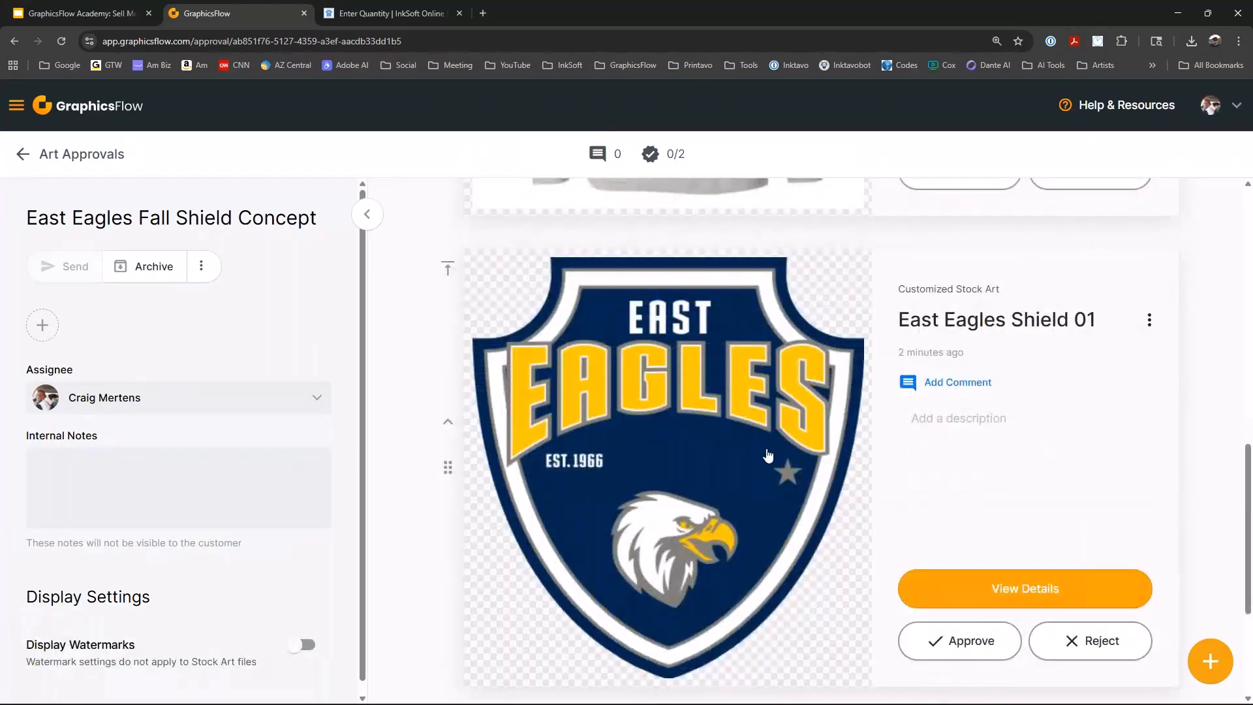
# Move the East Eagles Shield 01 artwork to the first position in the approval and check the order of both items.
pyautogui.click(448, 268)
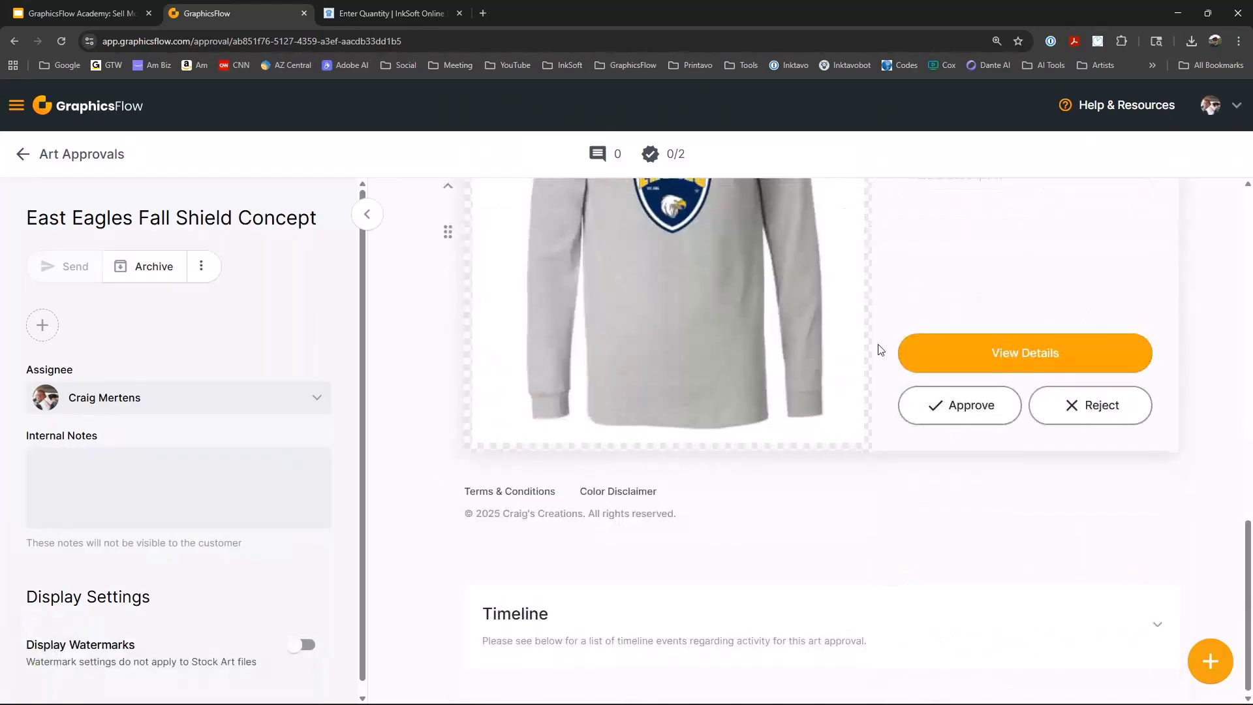
pyautogui.scroll(6, 878, 350)
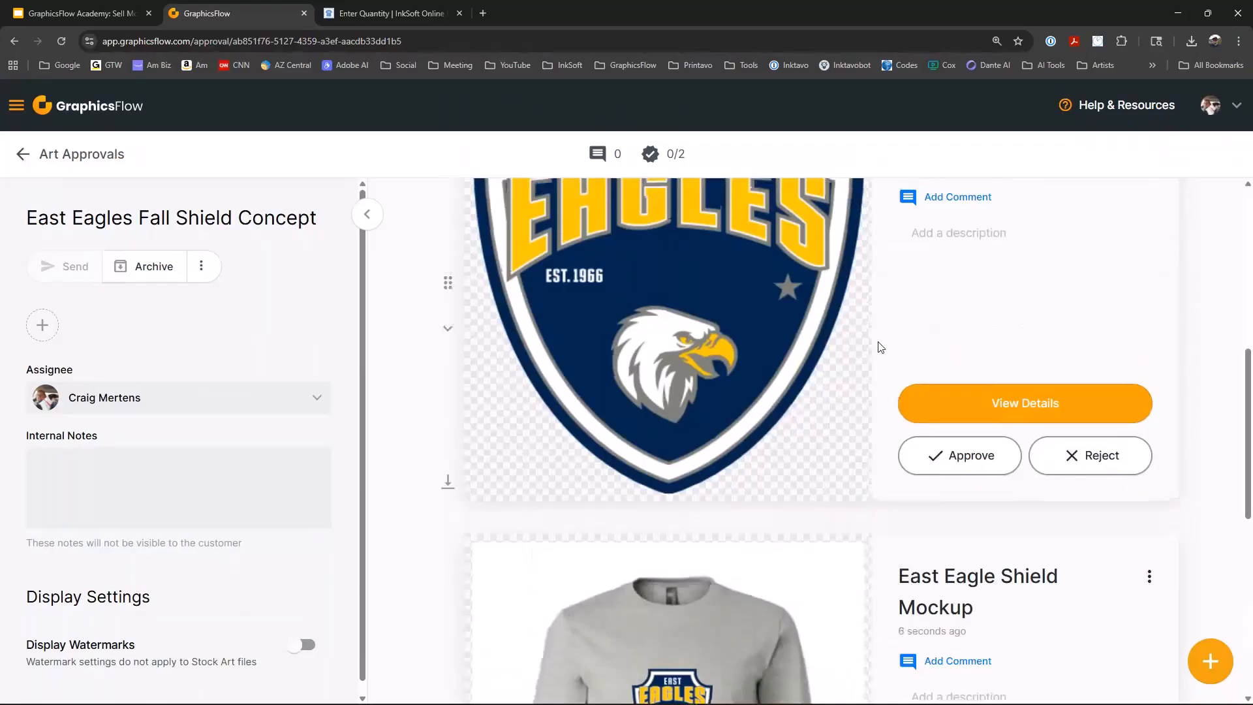
pyautogui.scroll(4, 881, 347)
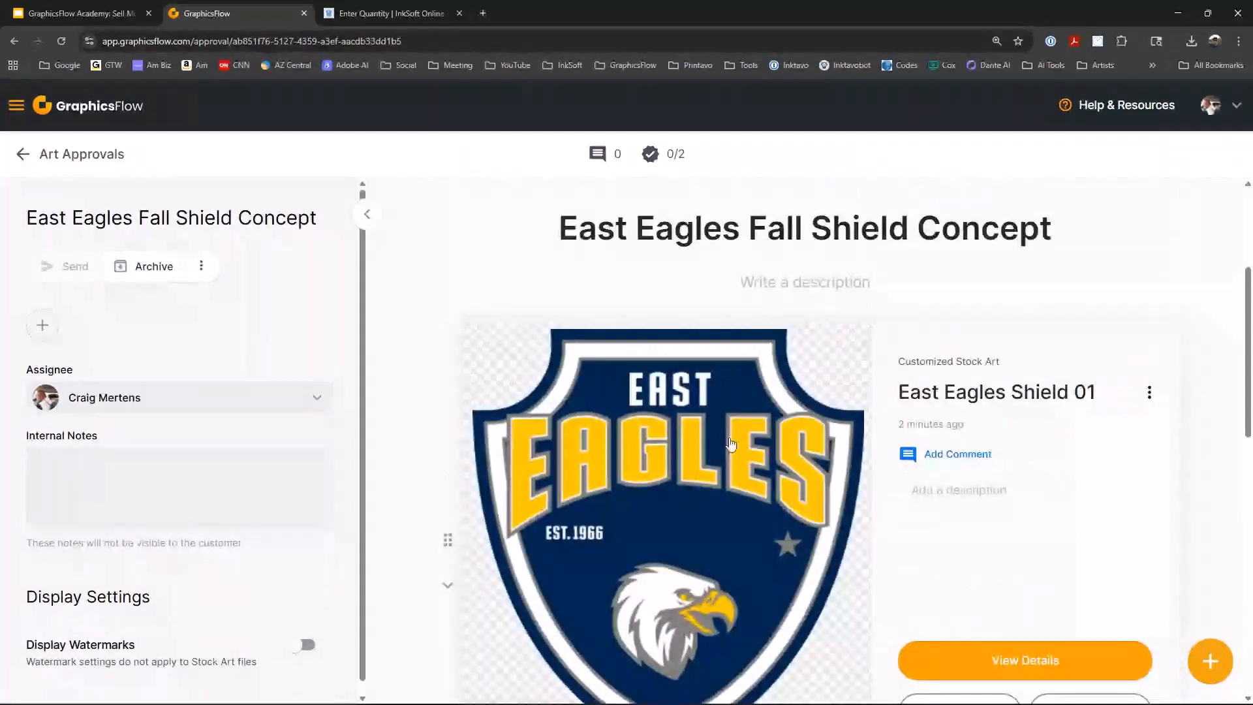
pyautogui.scroll(-3, 711, 467)
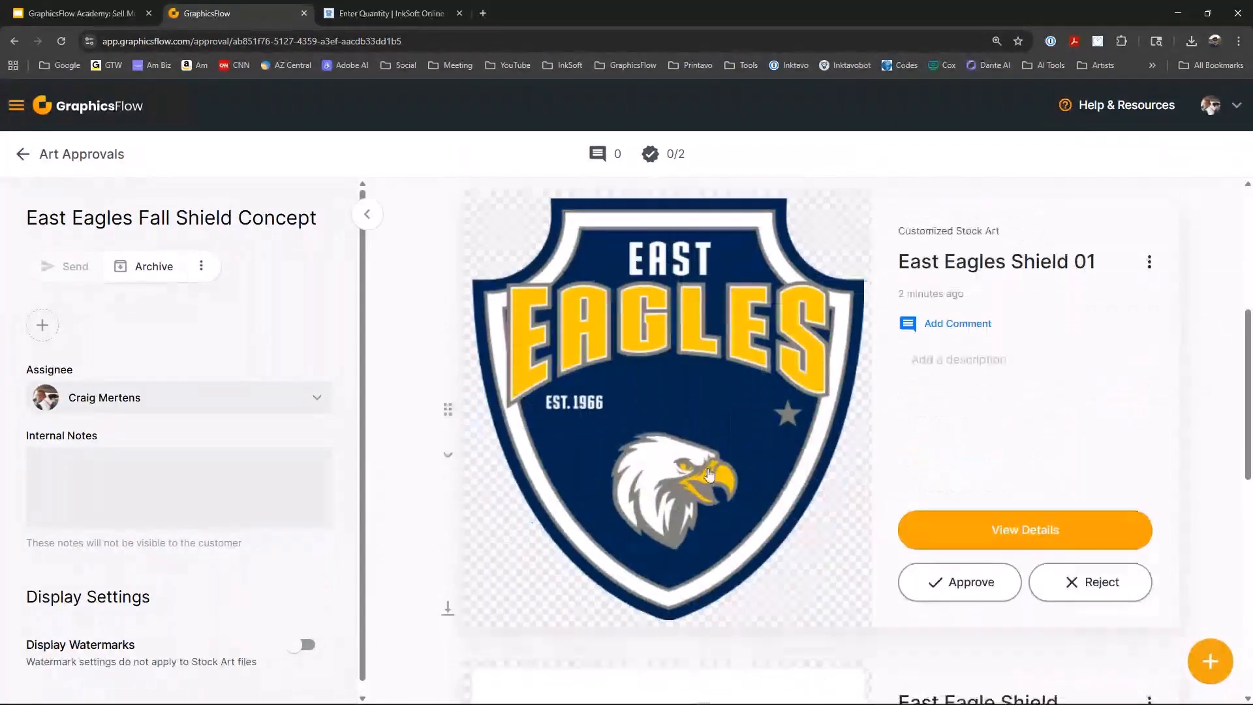
pyautogui.scroll(-6, 711, 467)
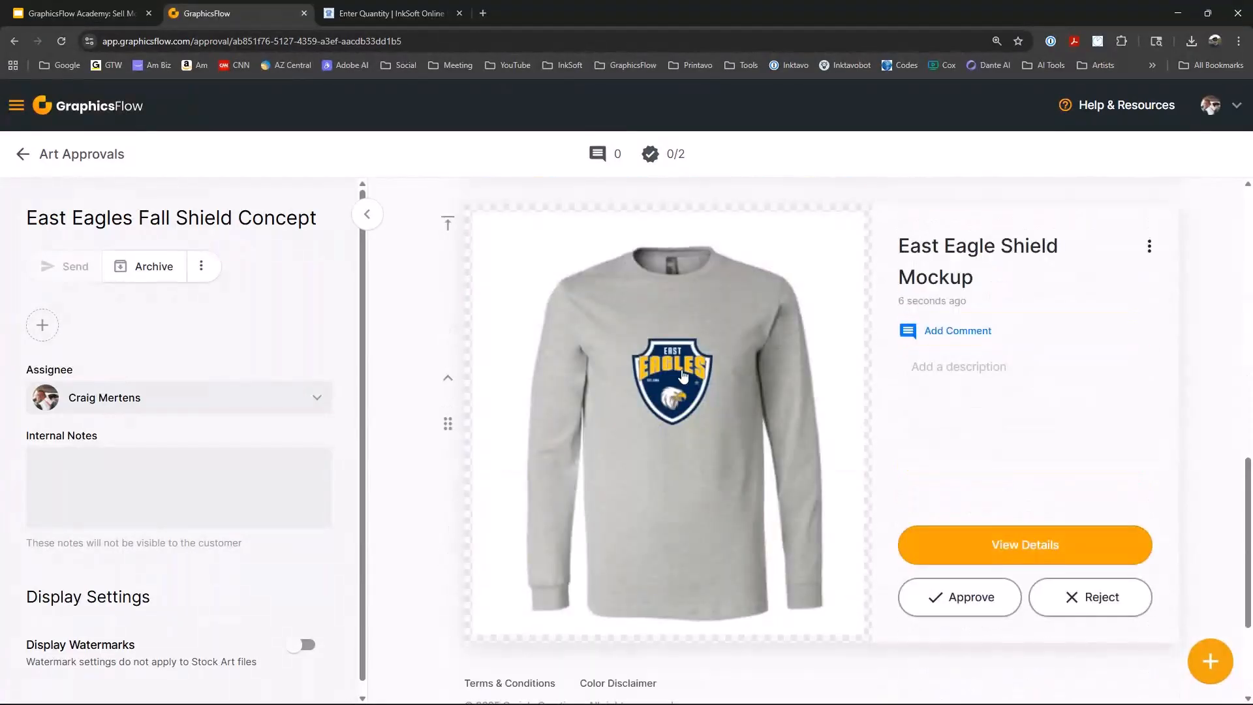
pyautogui.scroll(1, 683, 376)
pyautogui.scroll(7, 683, 377)
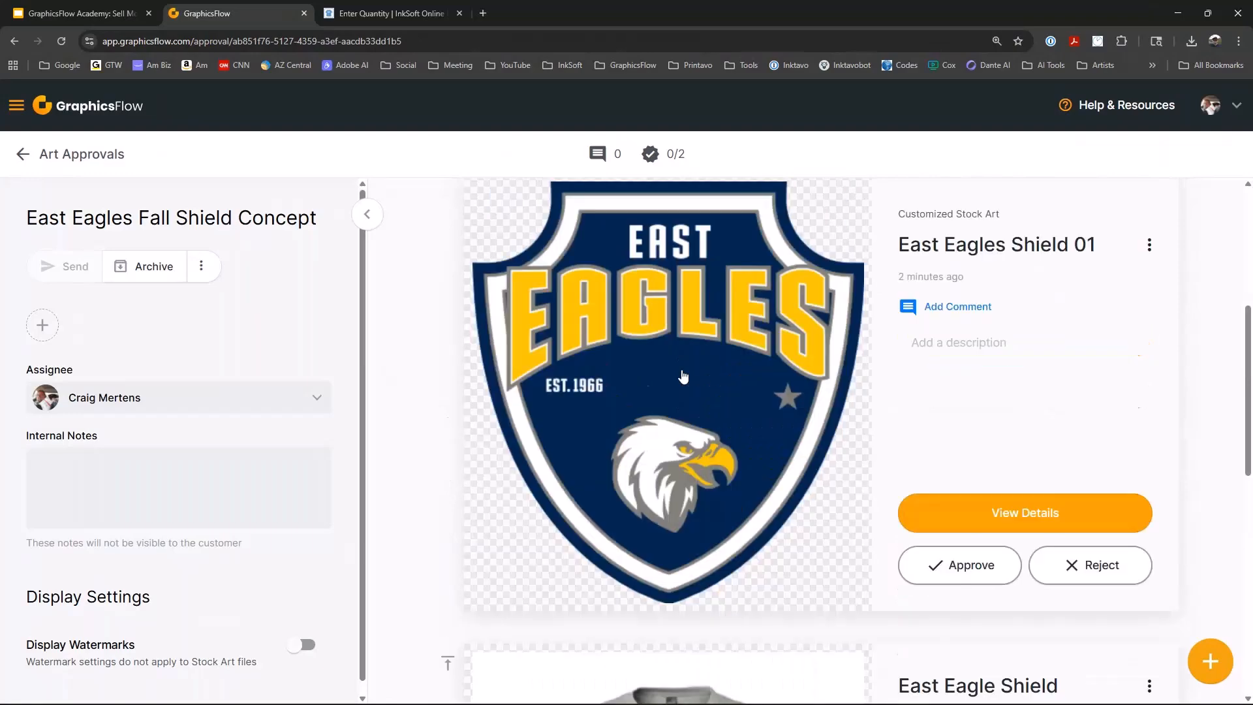
# Give the East Eagles Shield 01 artwork a light gray background of RGB 202, 202, 202 and return to the approval.
pyautogui.click(832, 275)
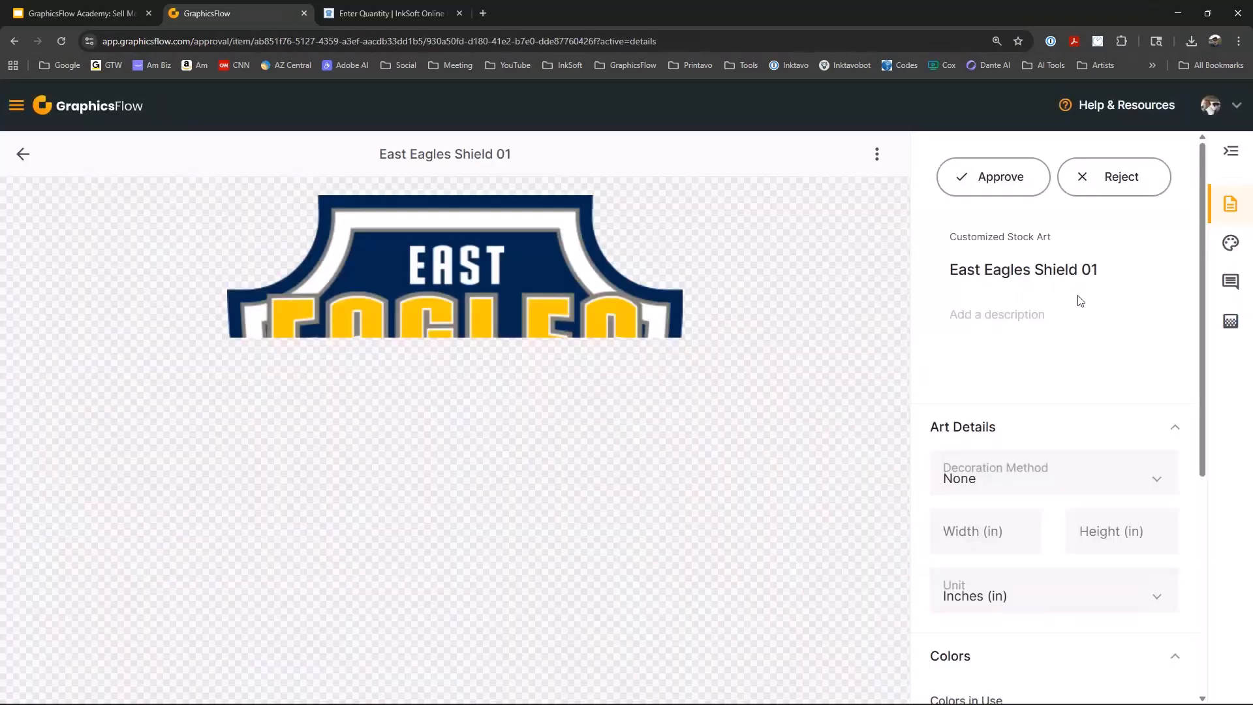
pyautogui.click(1227, 317)
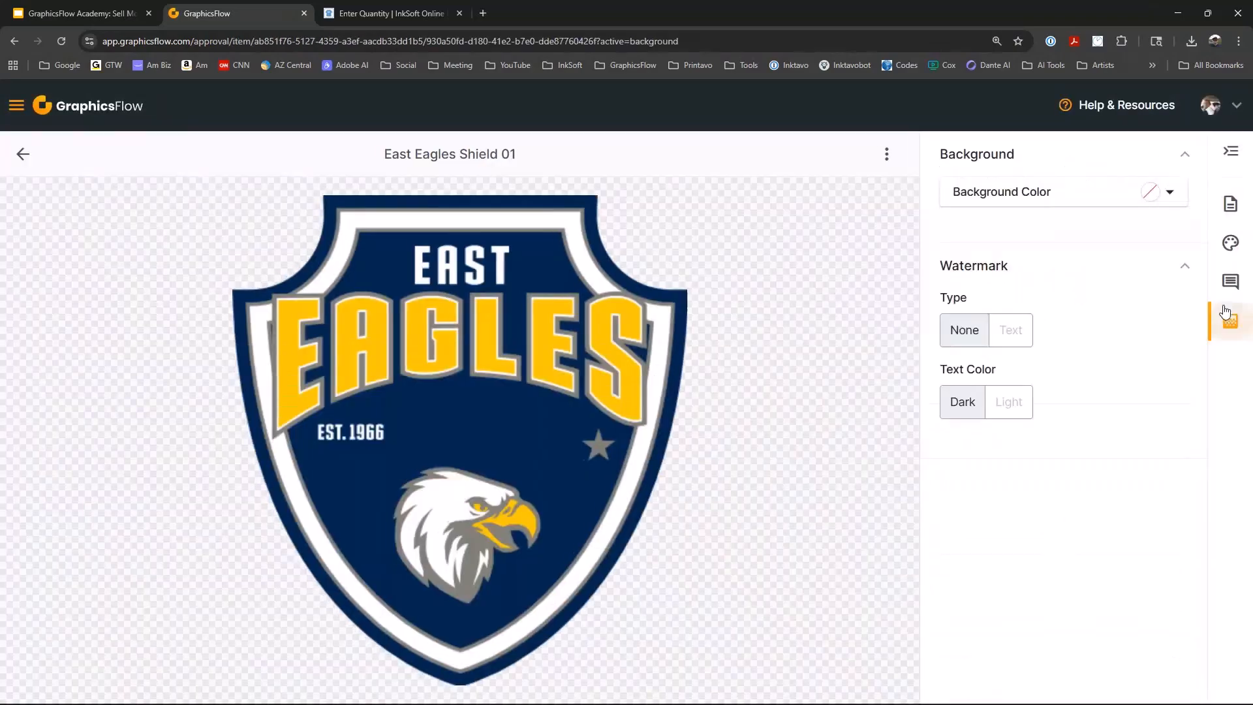
pyautogui.click(1164, 194)
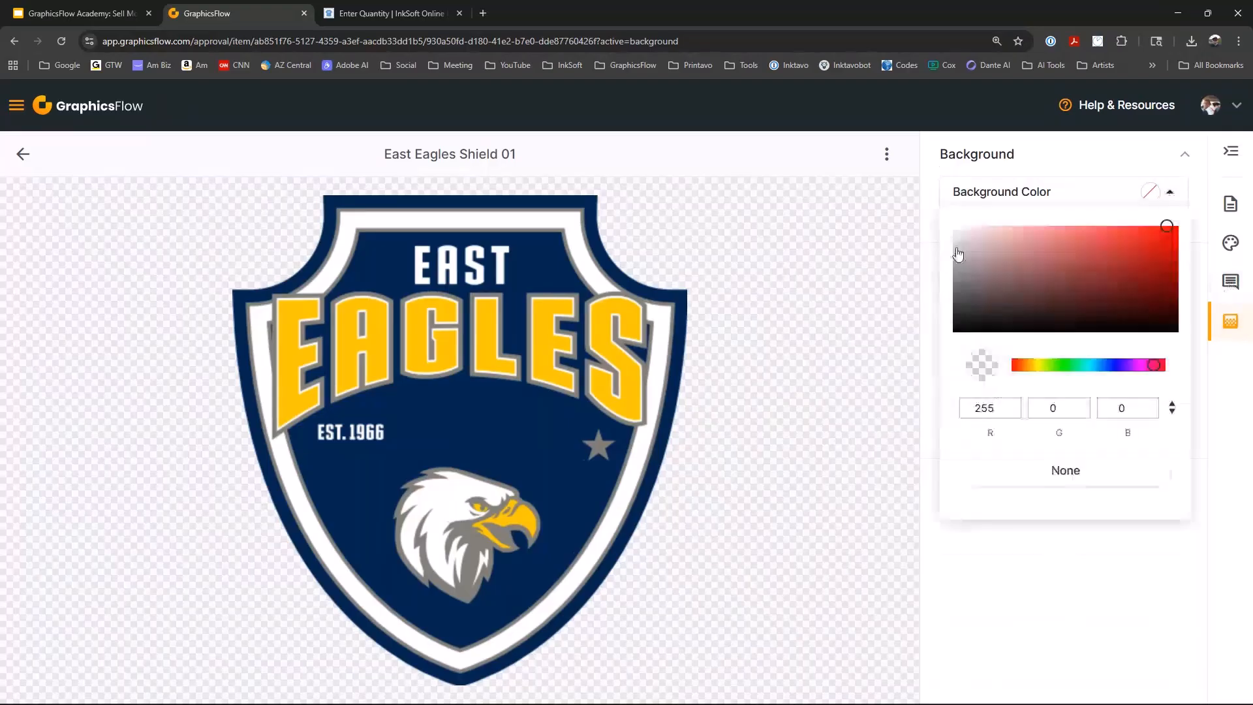
pyautogui.click(965, 239)
pyautogui.click(957, 234)
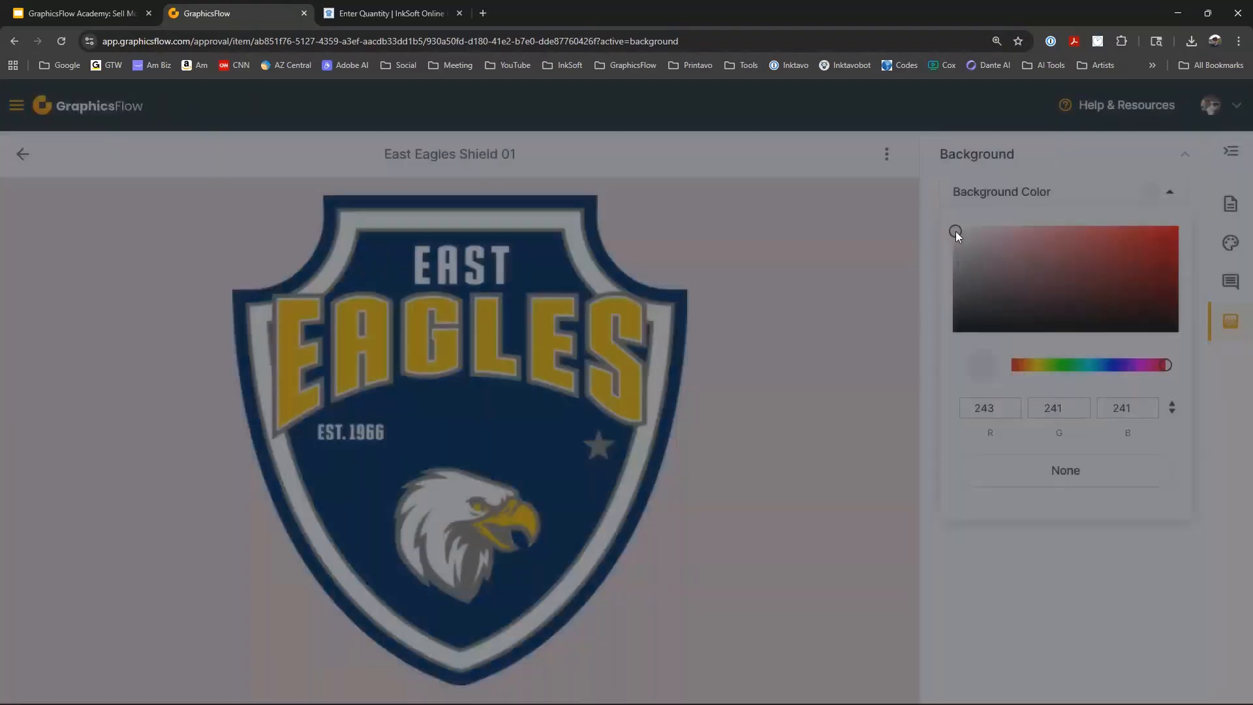
pyautogui.moveTo(956, 231); pyautogui.dragTo(955, 246)
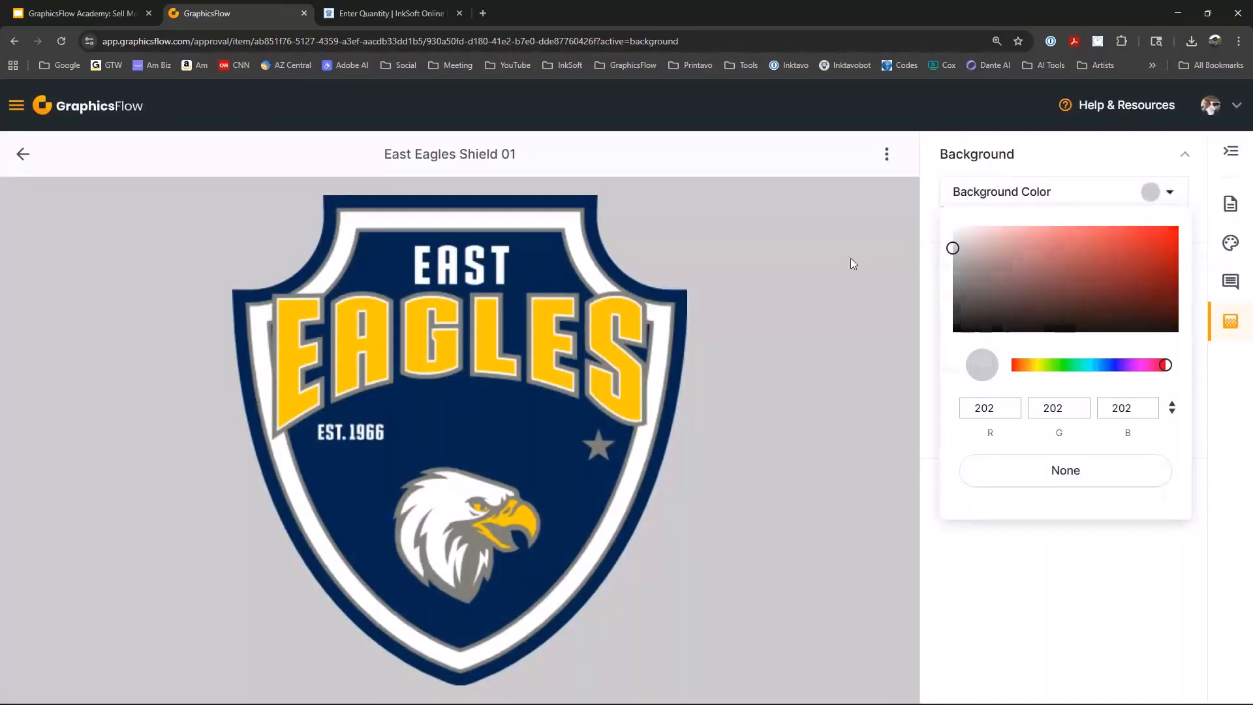
pyautogui.click(851, 258)
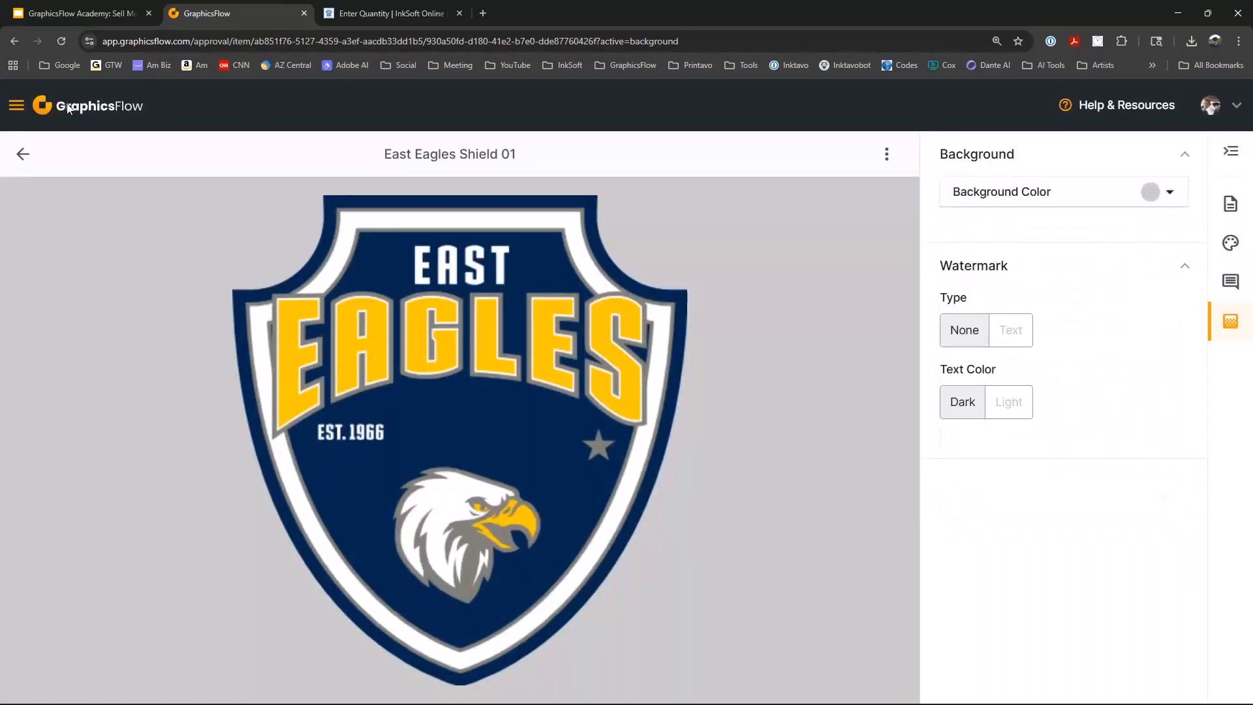
pyautogui.click(22, 154)
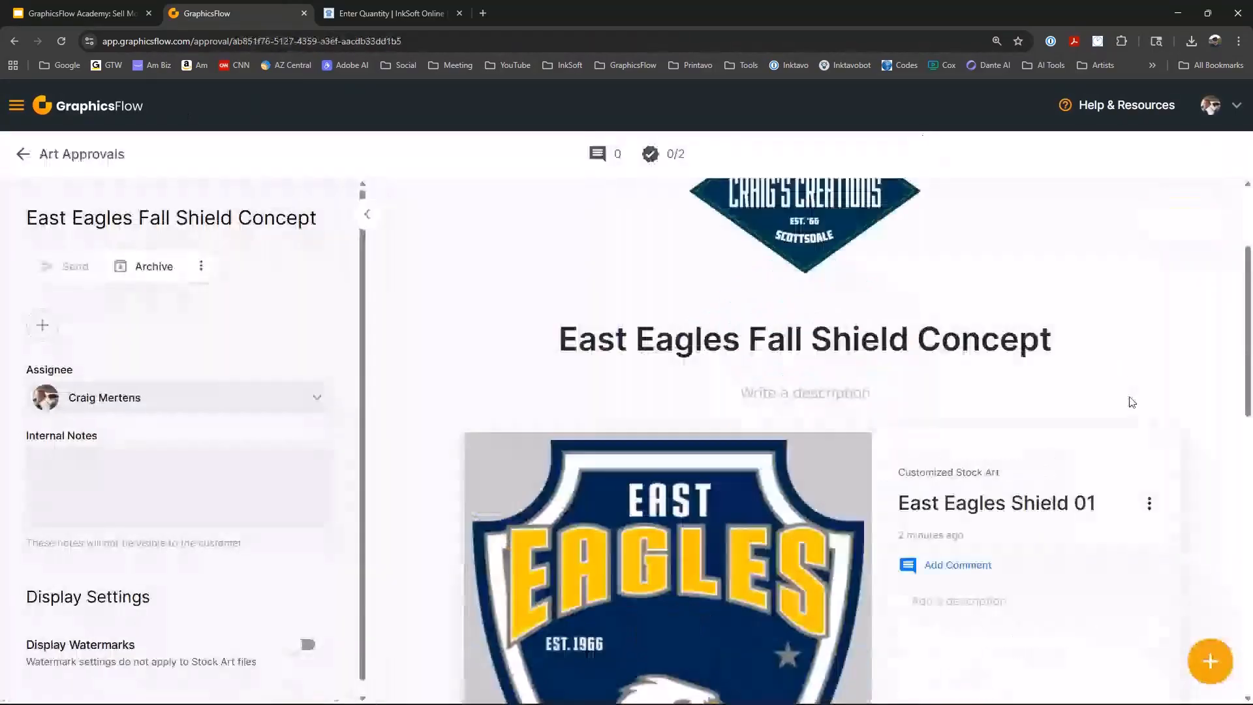
# Review the East Eagles Shield 01 artwork on its gray background alongside the long sleeve shirt mockup.
pyautogui.scroll(-4, 1133, 403)
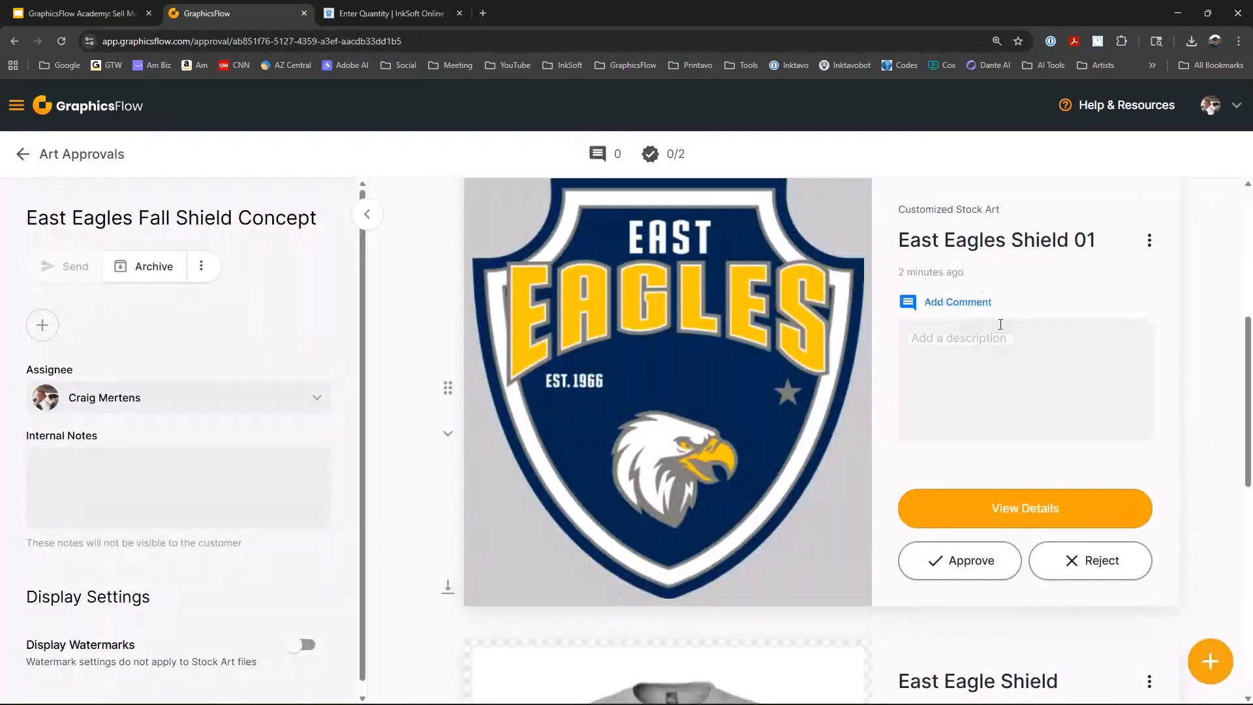
pyautogui.scroll(-5, 998, 327)
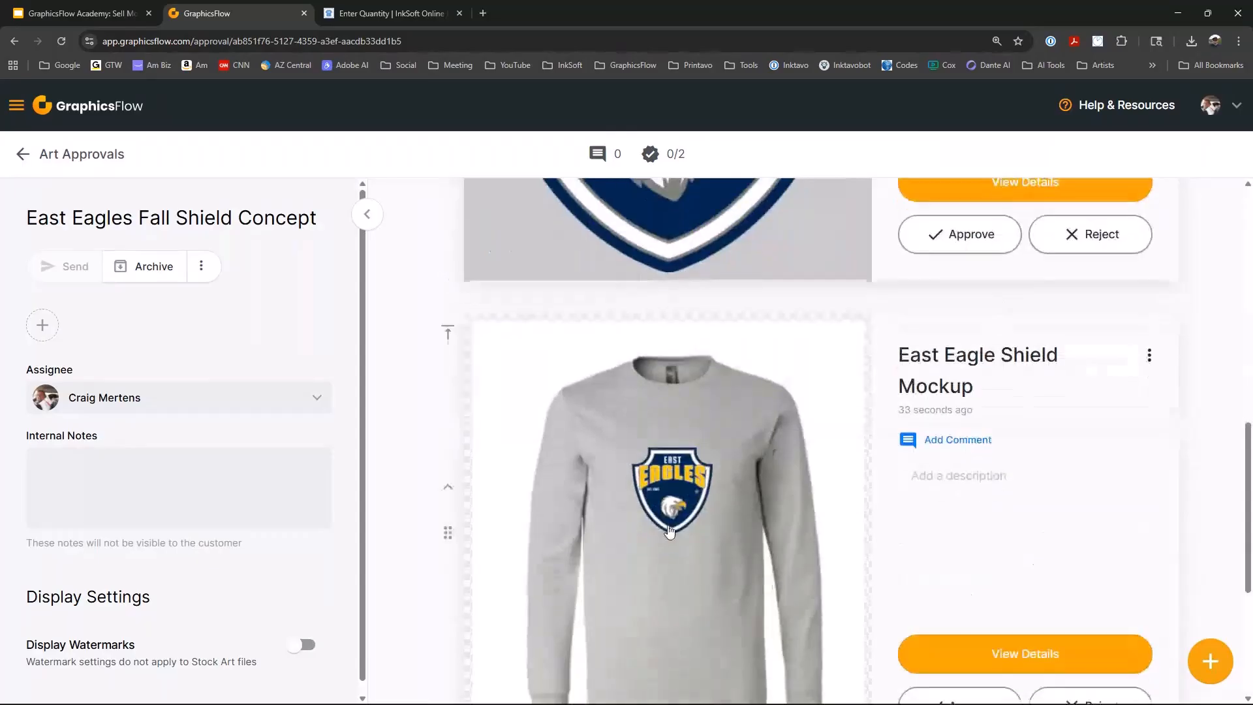
pyautogui.scroll(-2, 709, 477)
pyautogui.scroll(6, 708, 476)
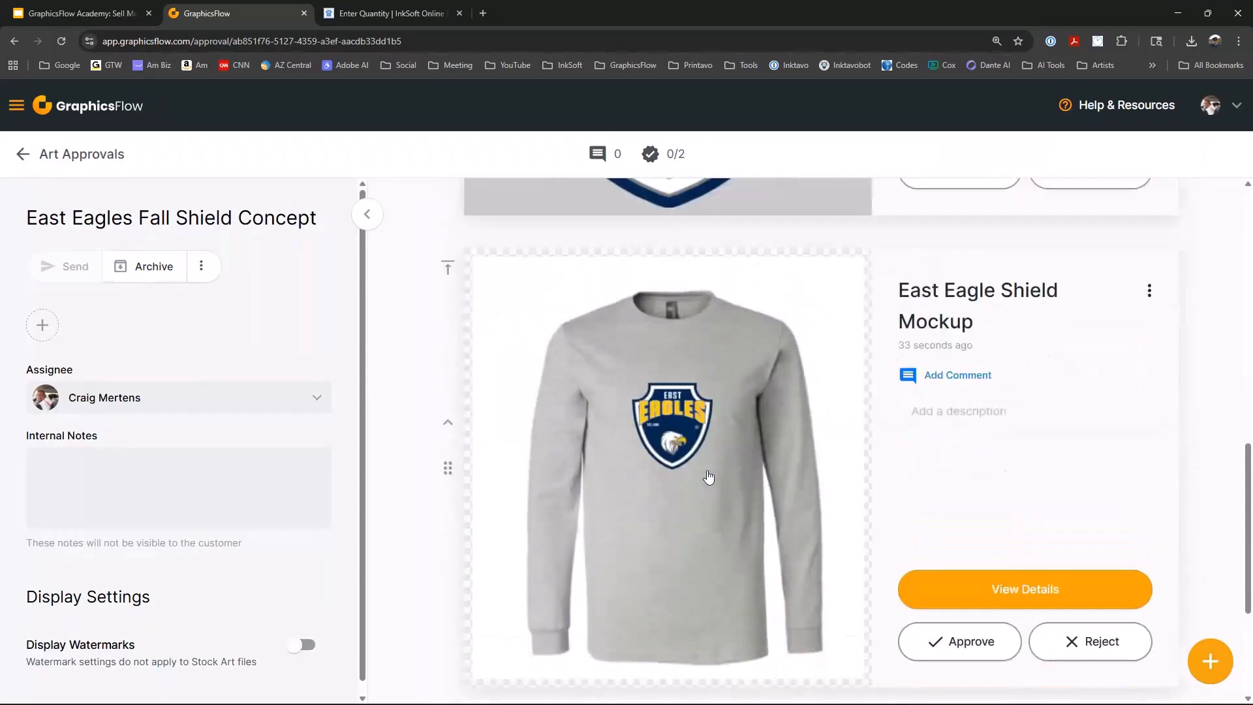
pyautogui.scroll(3, 709, 477)
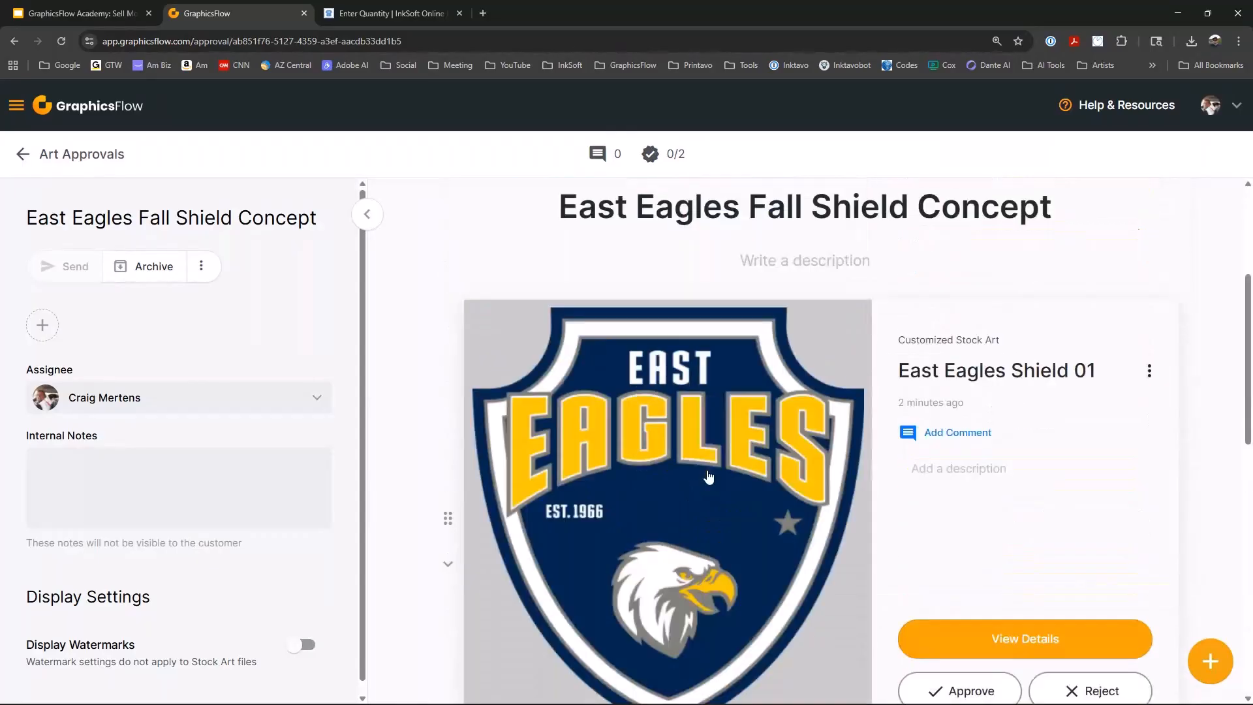
pyautogui.scroll(-2, 857, 332)
pyautogui.scroll(1, 857, 331)
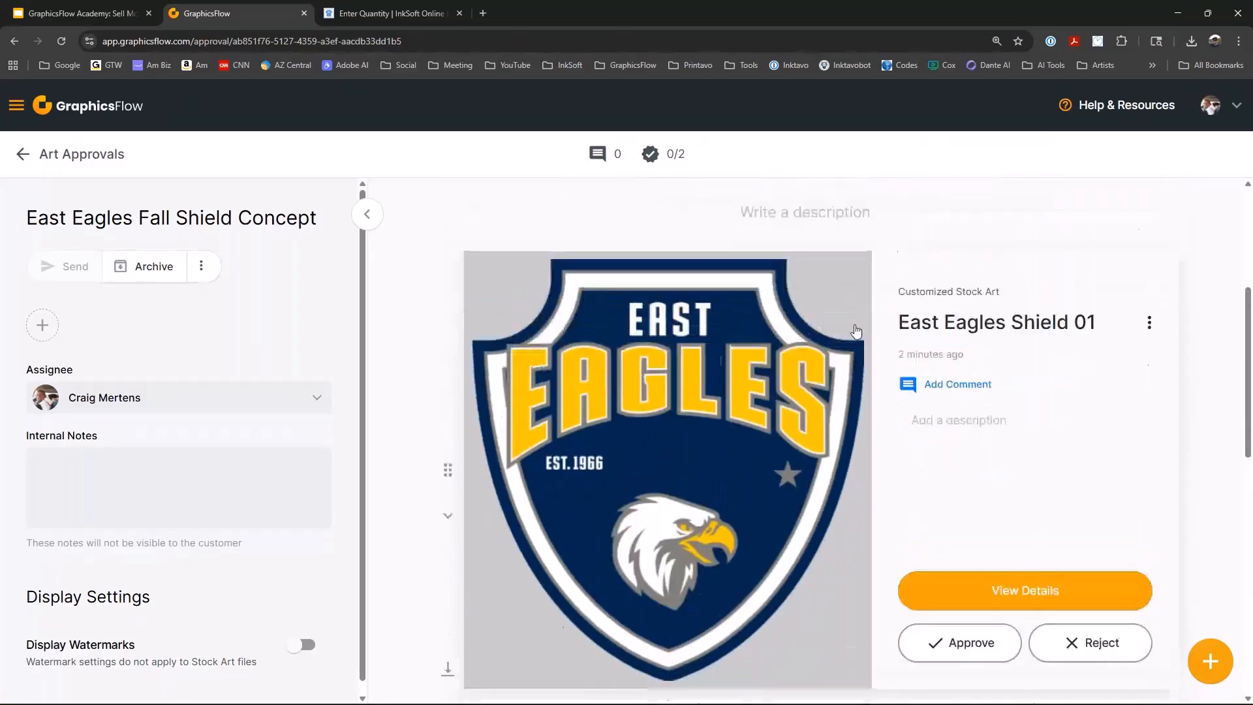
# Examine the approval's collaborator invitation and the shareable link's permission options, and close it without inviting anyone.
pyautogui.scroll(3, 1163, 276)
pyautogui.scroll(3, 1163, 276)
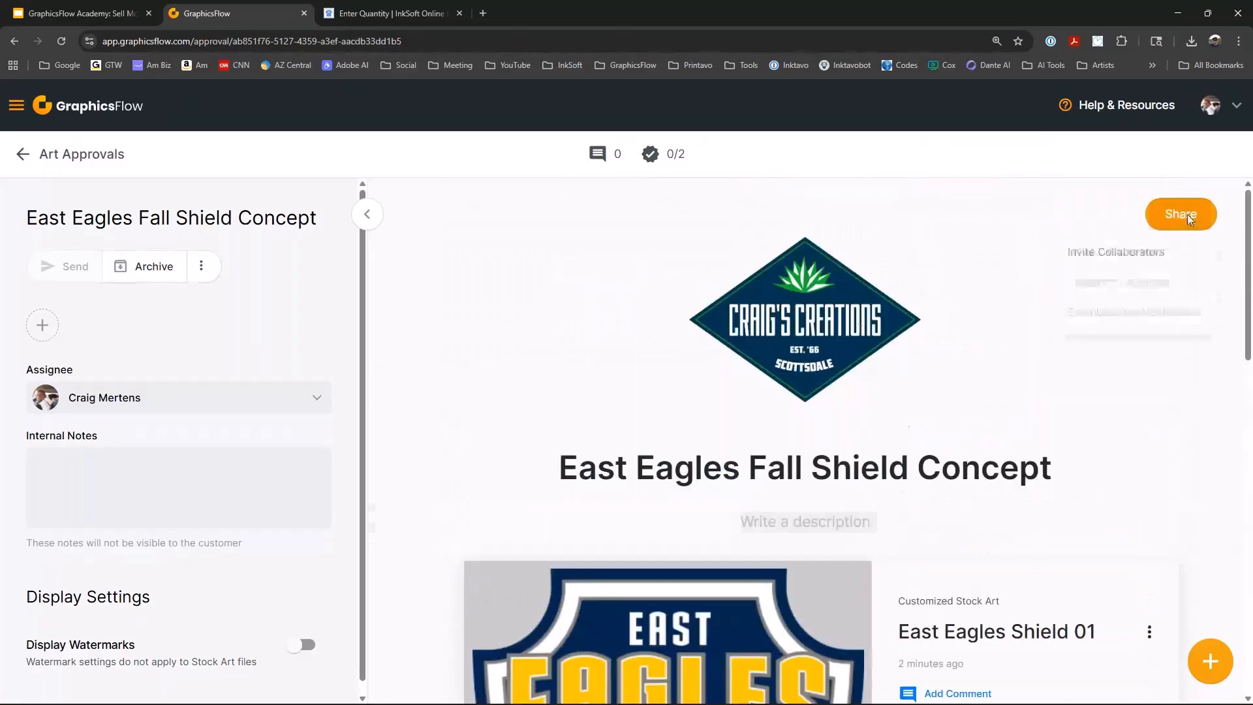
pyautogui.click(1116, 251)
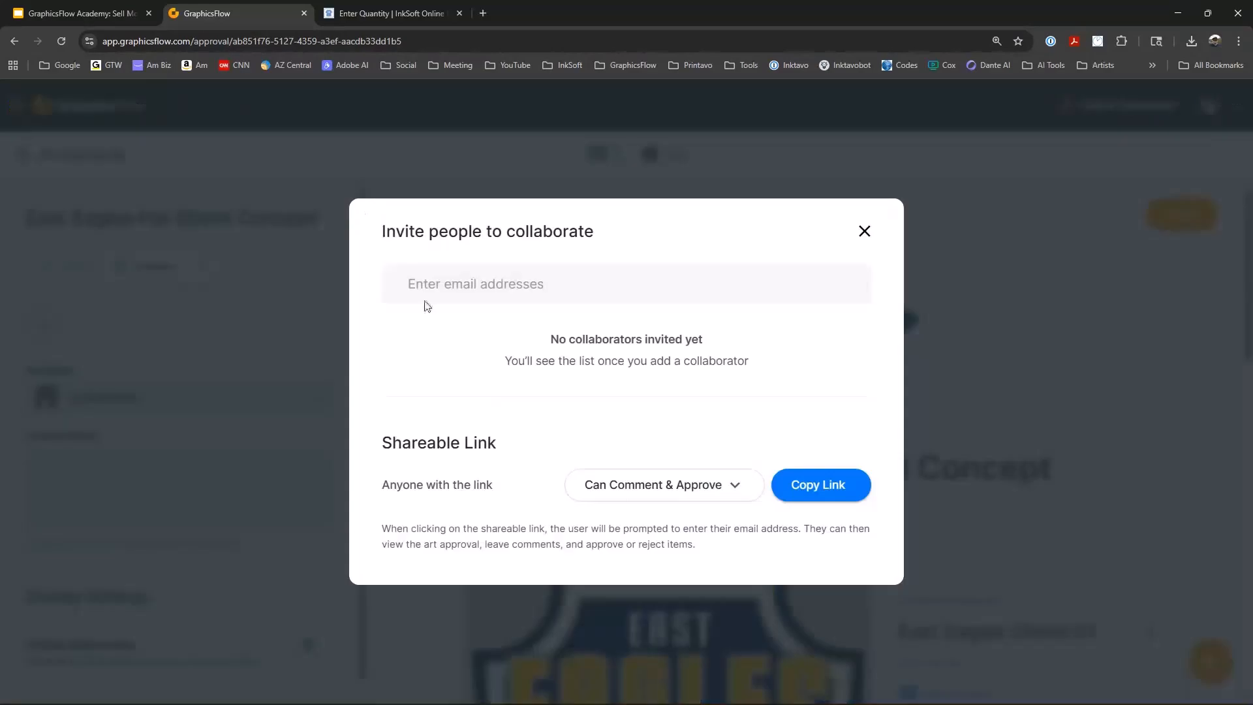
pyautogui.click(740, 488)
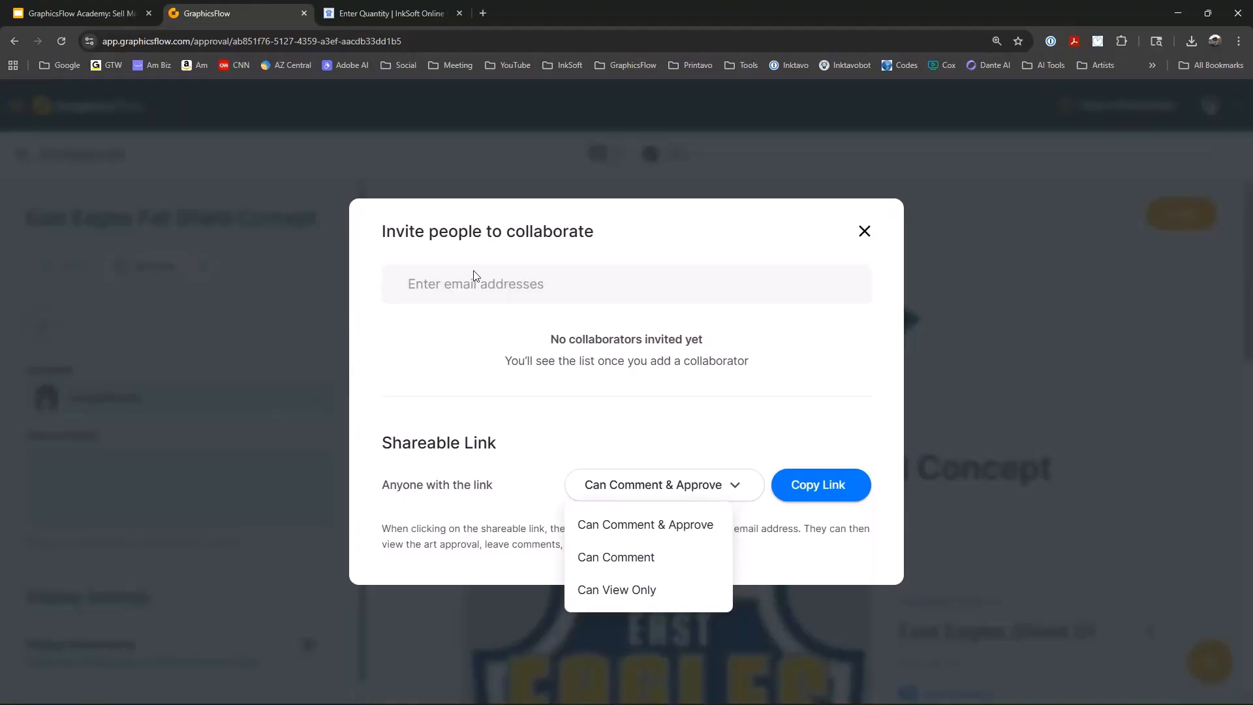
pyautogui.click(465, 287)
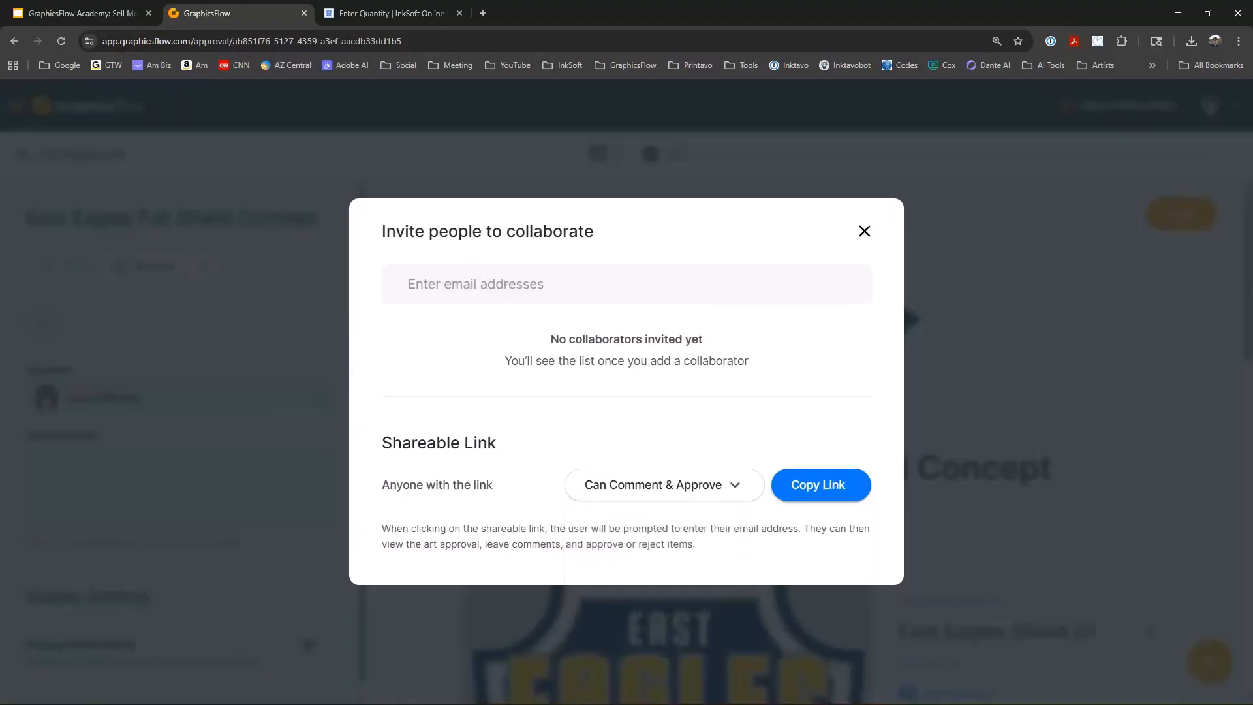
pyautogui.click(865, 232)
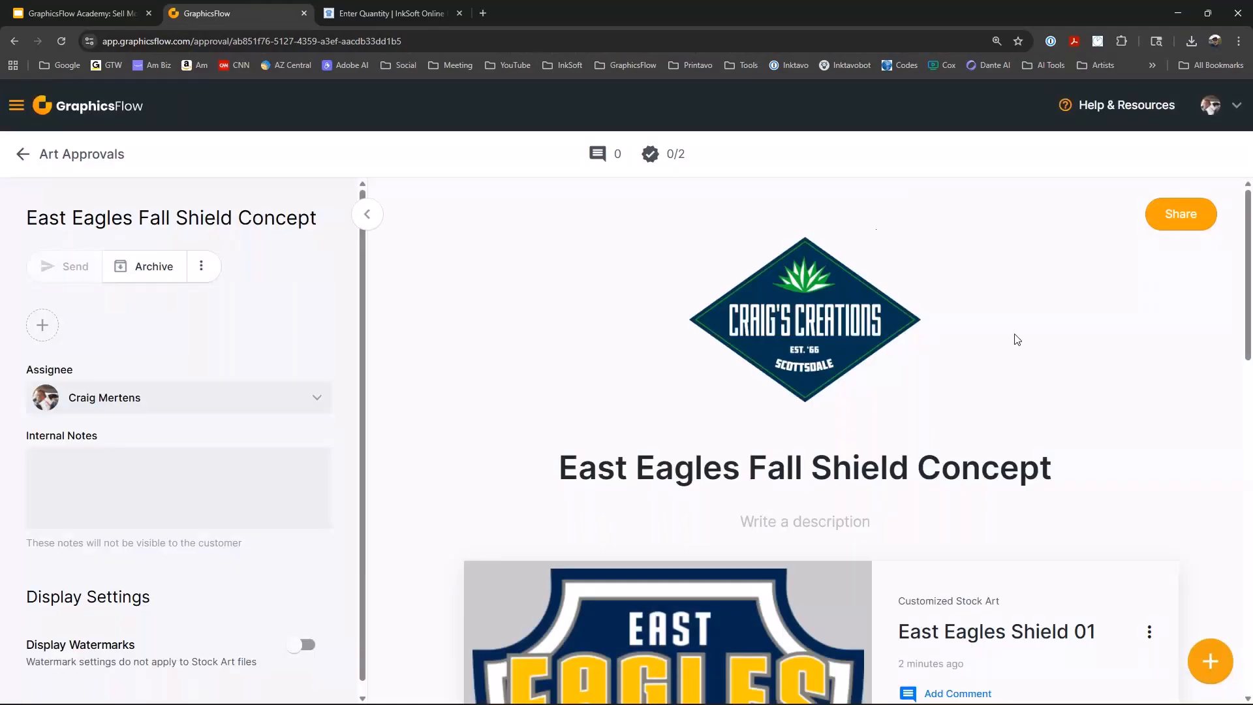
# Collapse the approval's settings and view the East Eagles Shield 01 artwork in its detail page before returning.
pyautogui.click(366, 216)
pyautogui.scroll(-4, 1118, 308)
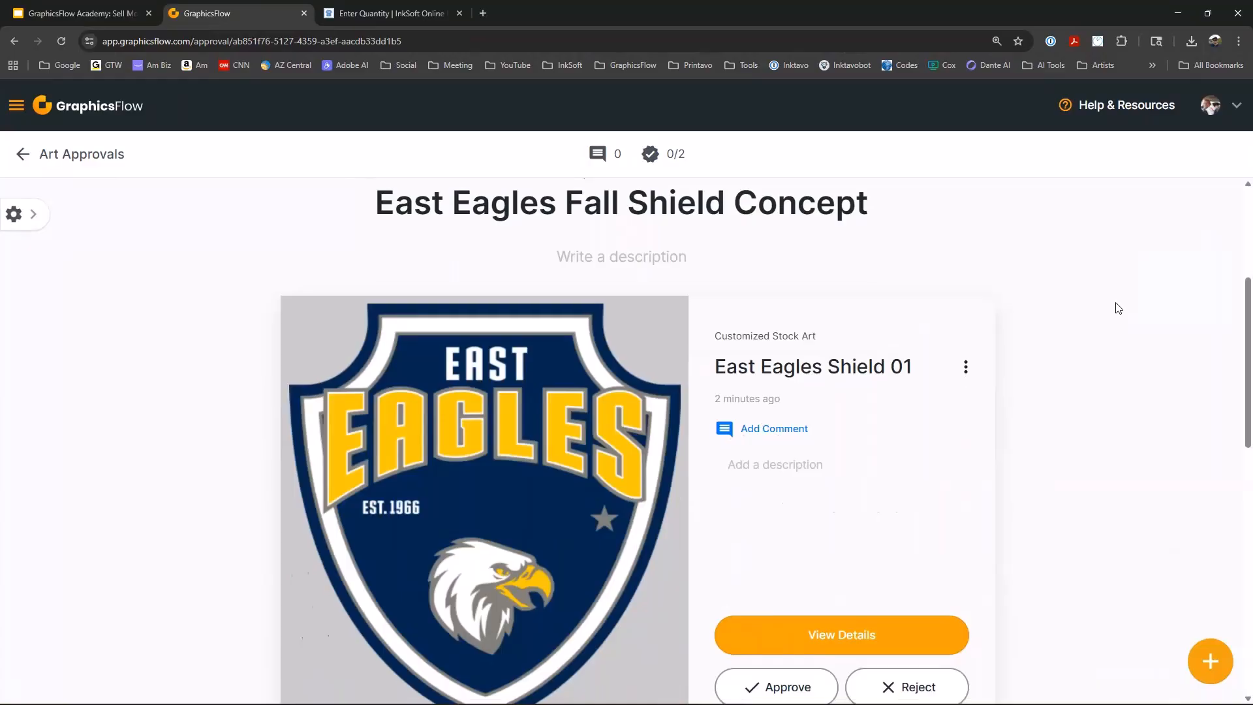
pyautogui.scroll(-2, 1118, 308)
pyautogui.scroll(-1, 1118, 308)
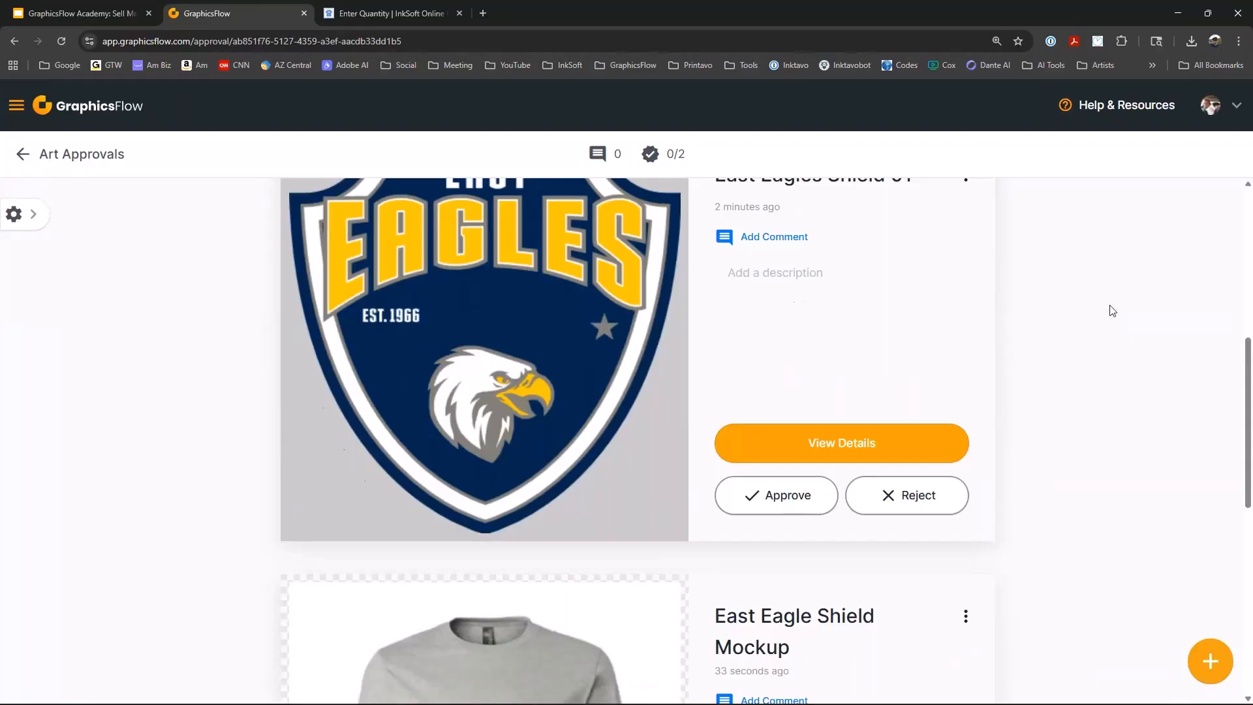
pyautogui.moveTo(599, 239)
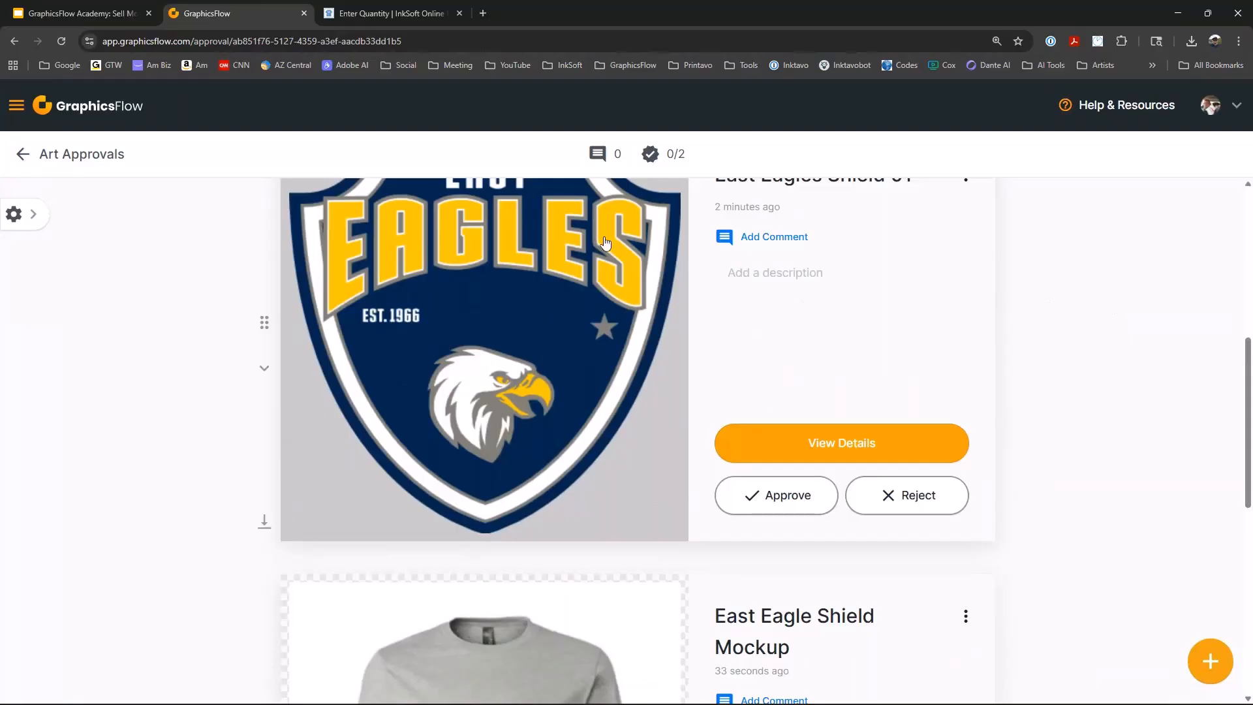
pyautogui.click(571, 273)
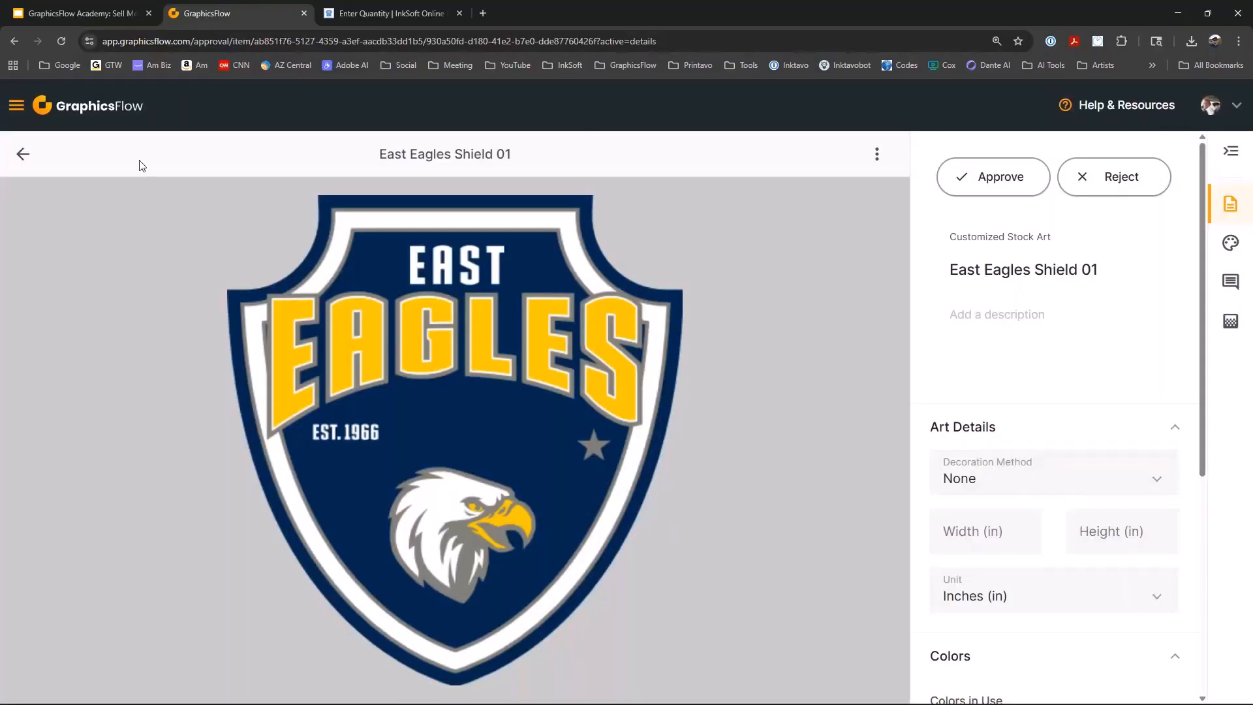
pyautogui.click(23, 153)
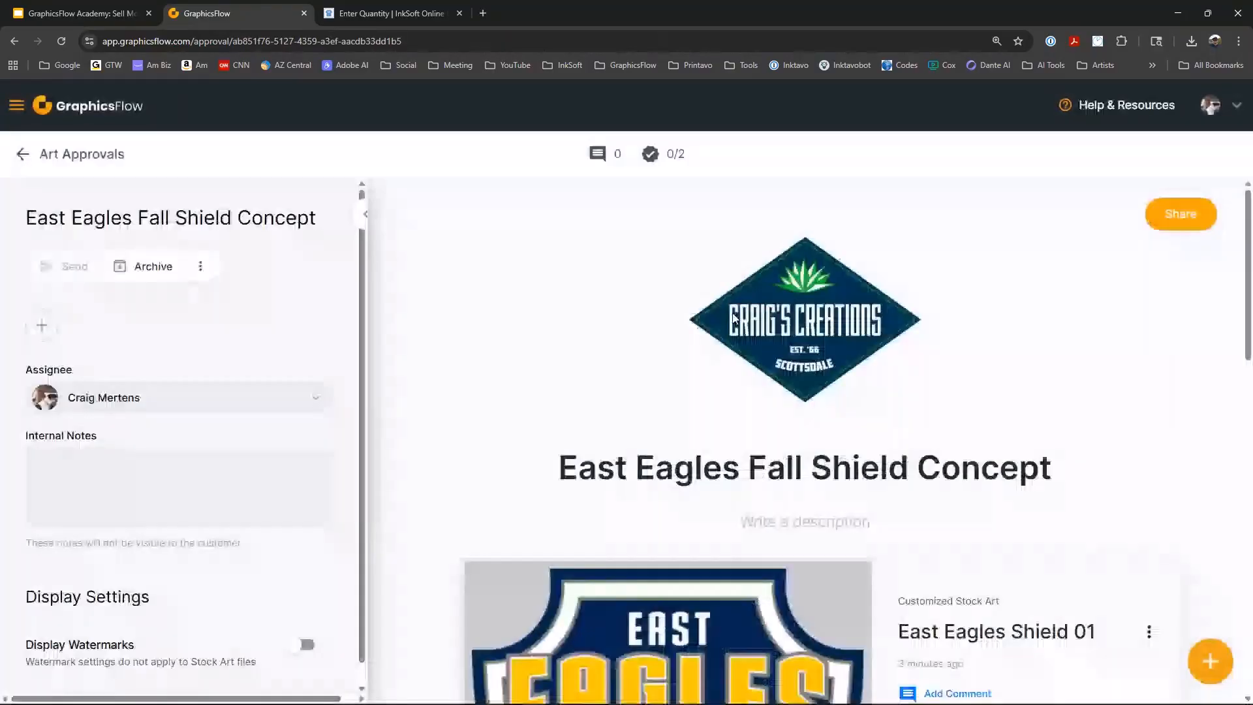
# View the East Eagle Shield Mockup in its detail page and return to the approval.
pyautogui.scroll(-6, 1036, 397)
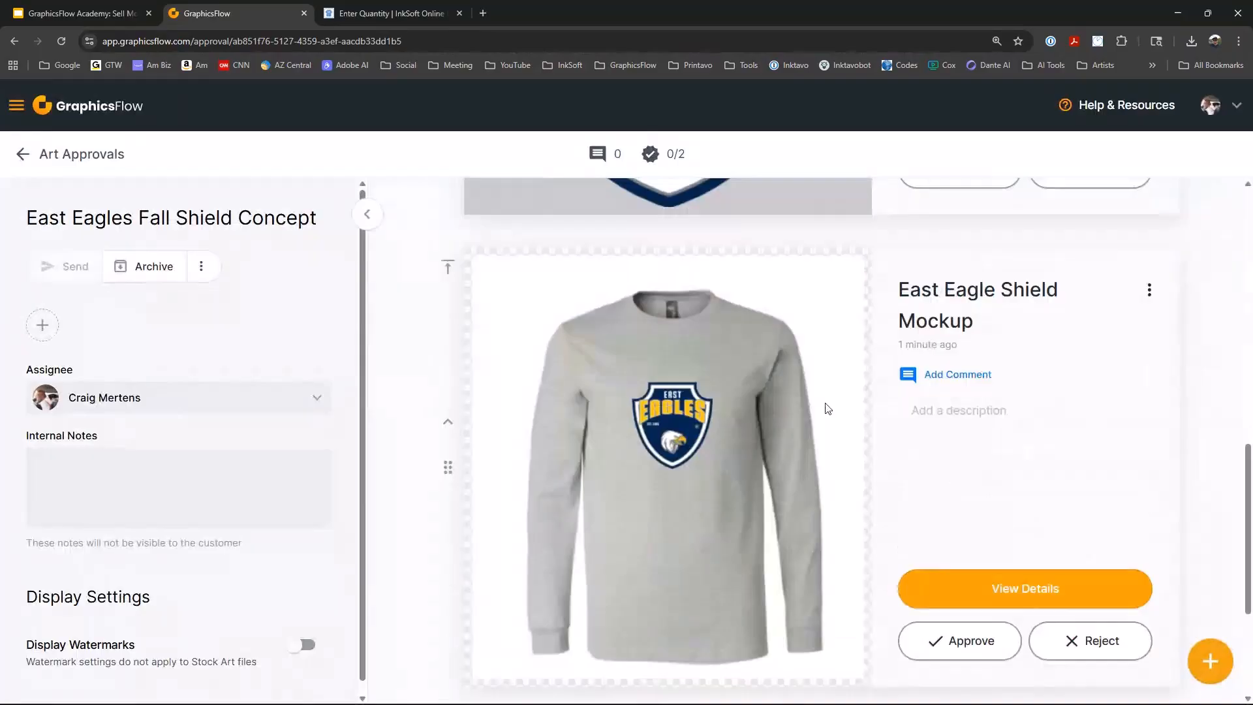
pyautogui.click(772, 389)
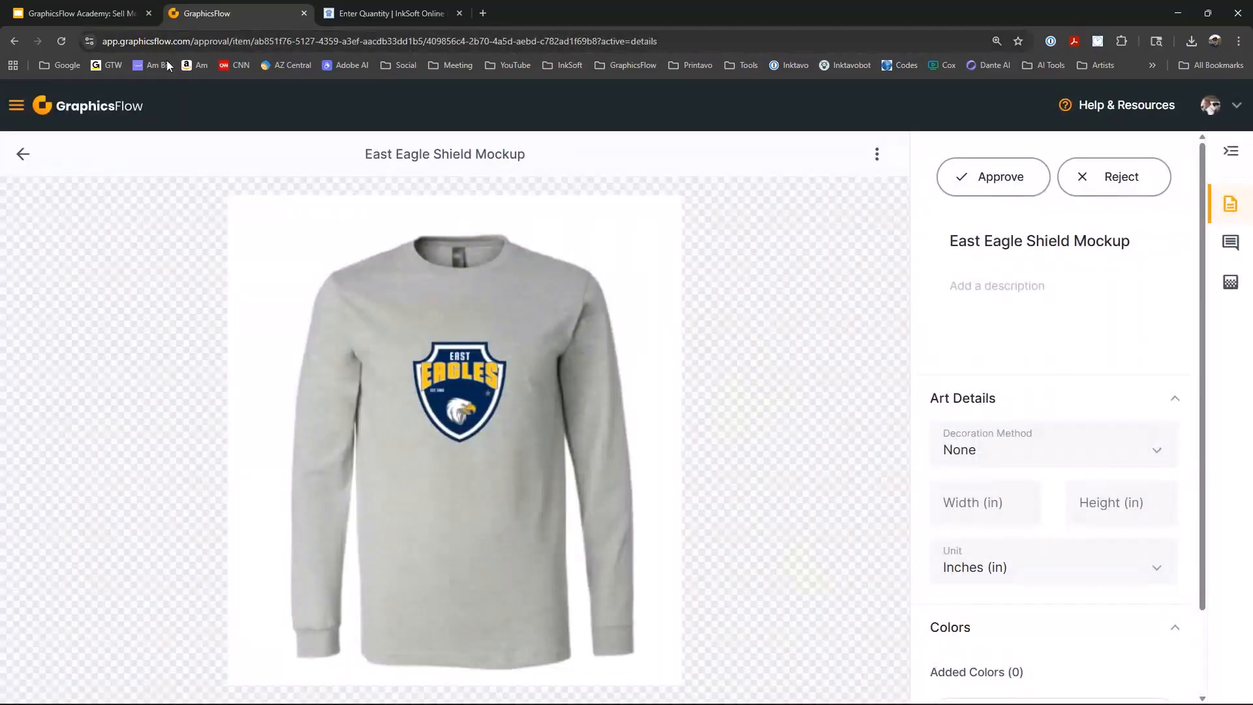
pyautogui.click(21, 156)
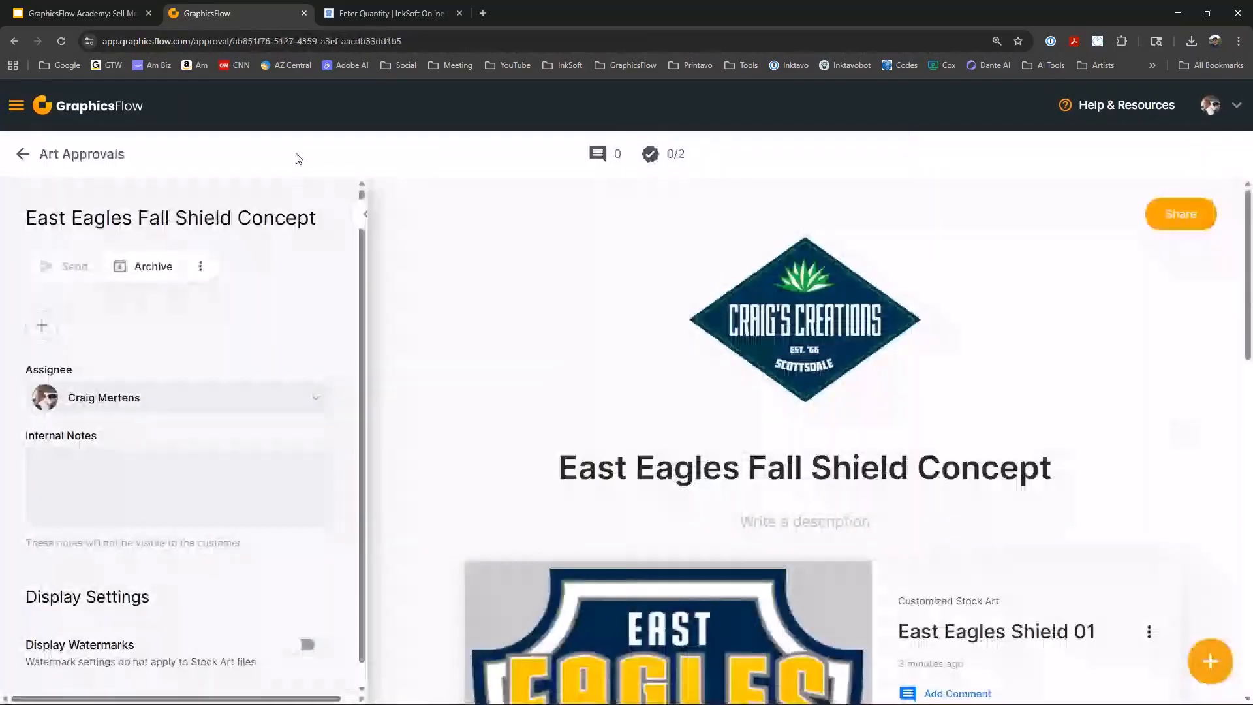
# Collapse the approval's settings again and approve the East Eagles Shield 01 artwork.
pyautogui.click(364, 213)
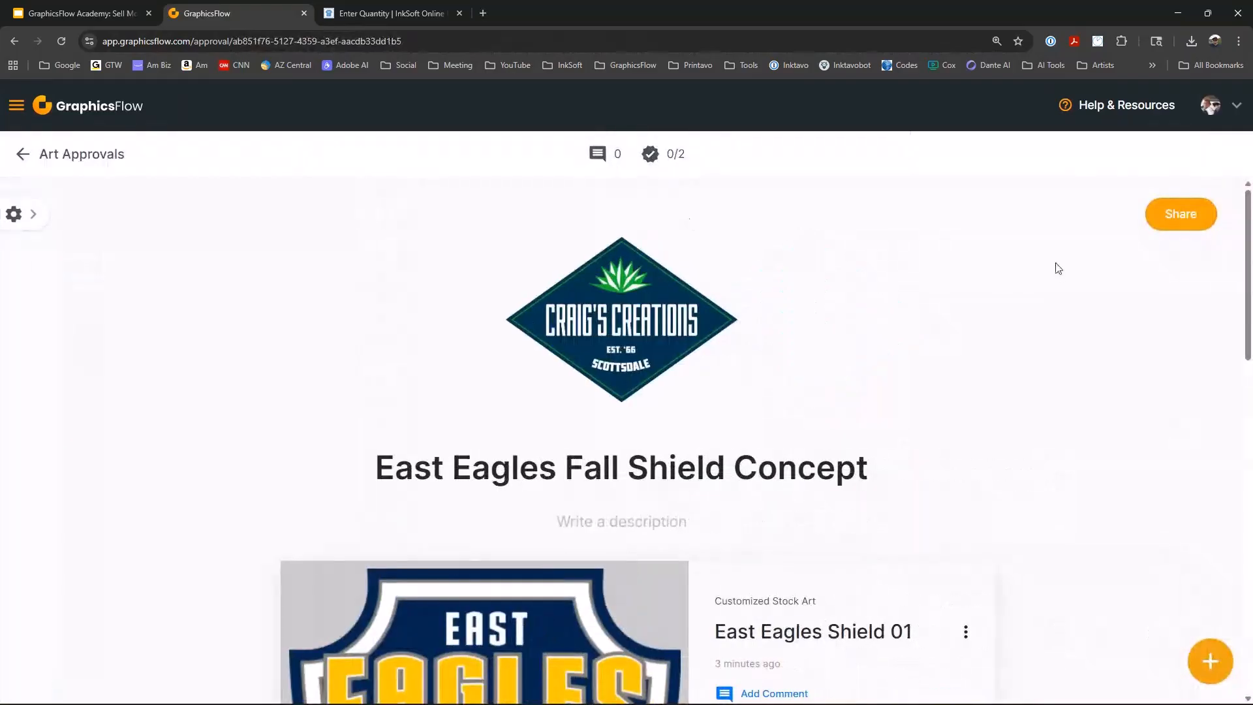
pyautogui.scroll(-2, 1058, 288)
pyautogui.scroll(-8, 1058, 288)
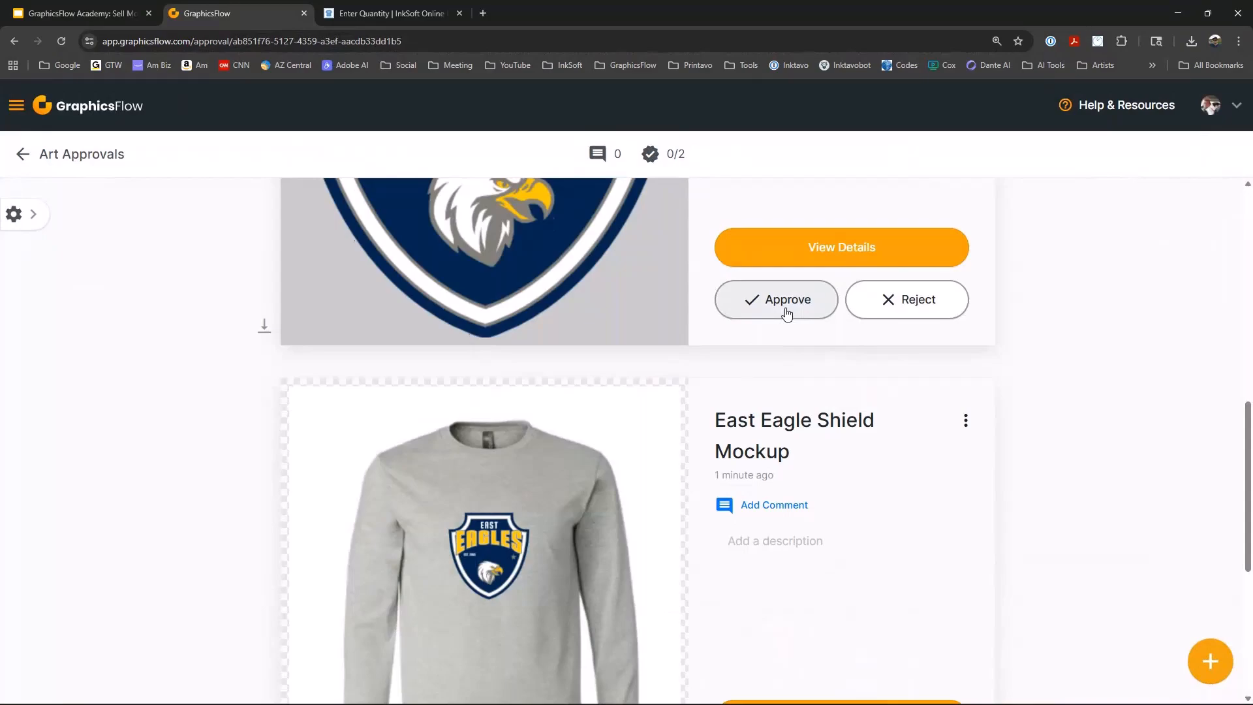
pyautogui.click(787, 312)
pyautogui.click(804, 524)
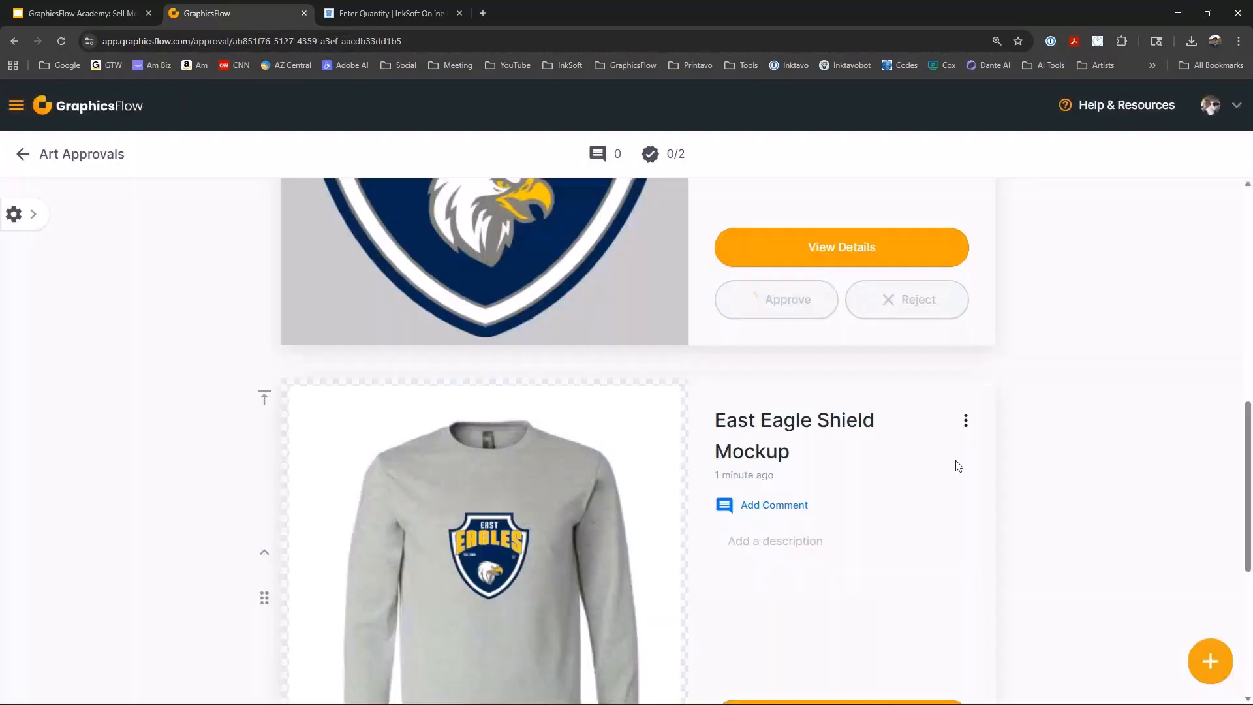
pyautogui.scroll(-3, 933, 496)
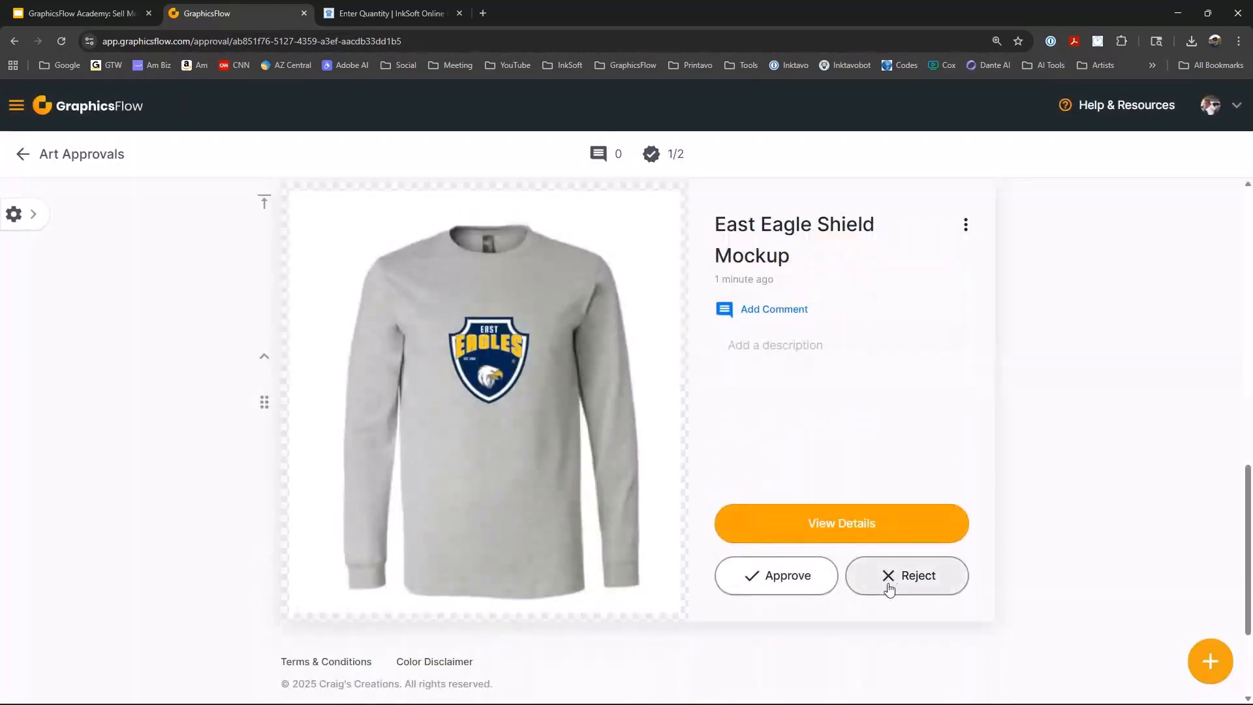
# Approve the East Eagle Shield Mockup without a comment, agreeing to the terms and conditions.
pyautogui.click(763, 589)
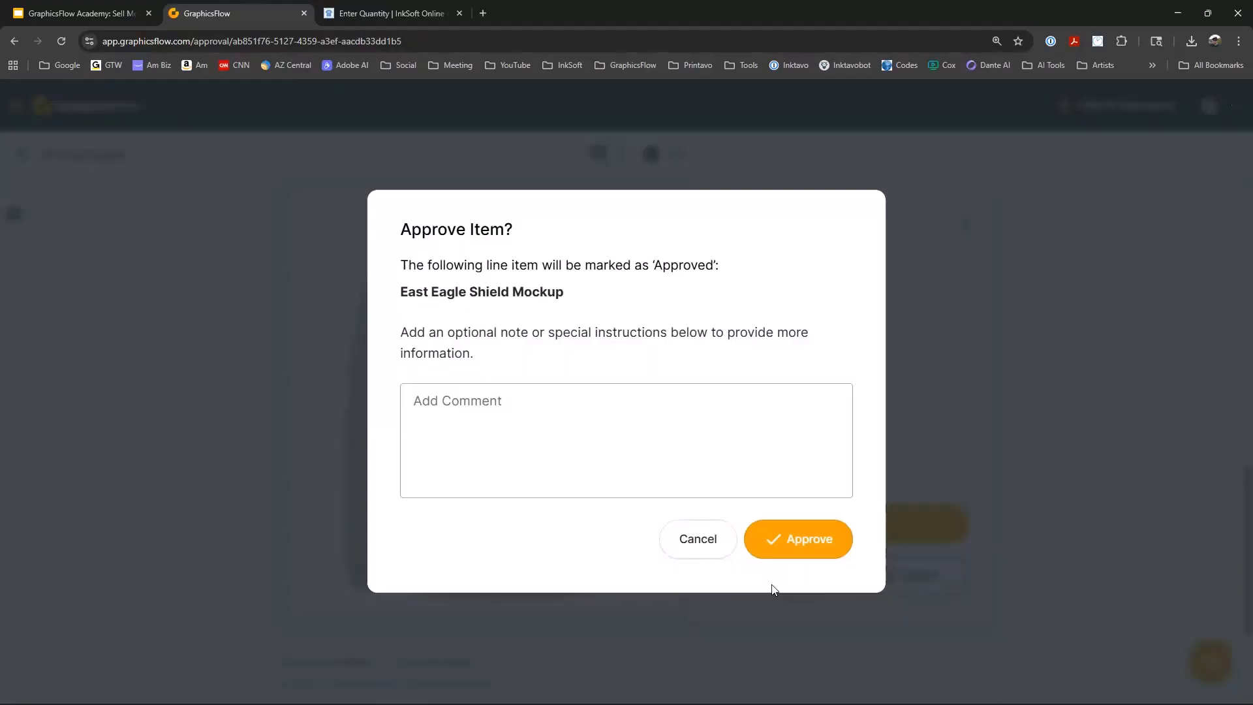
pyautogui.click(801, 543)
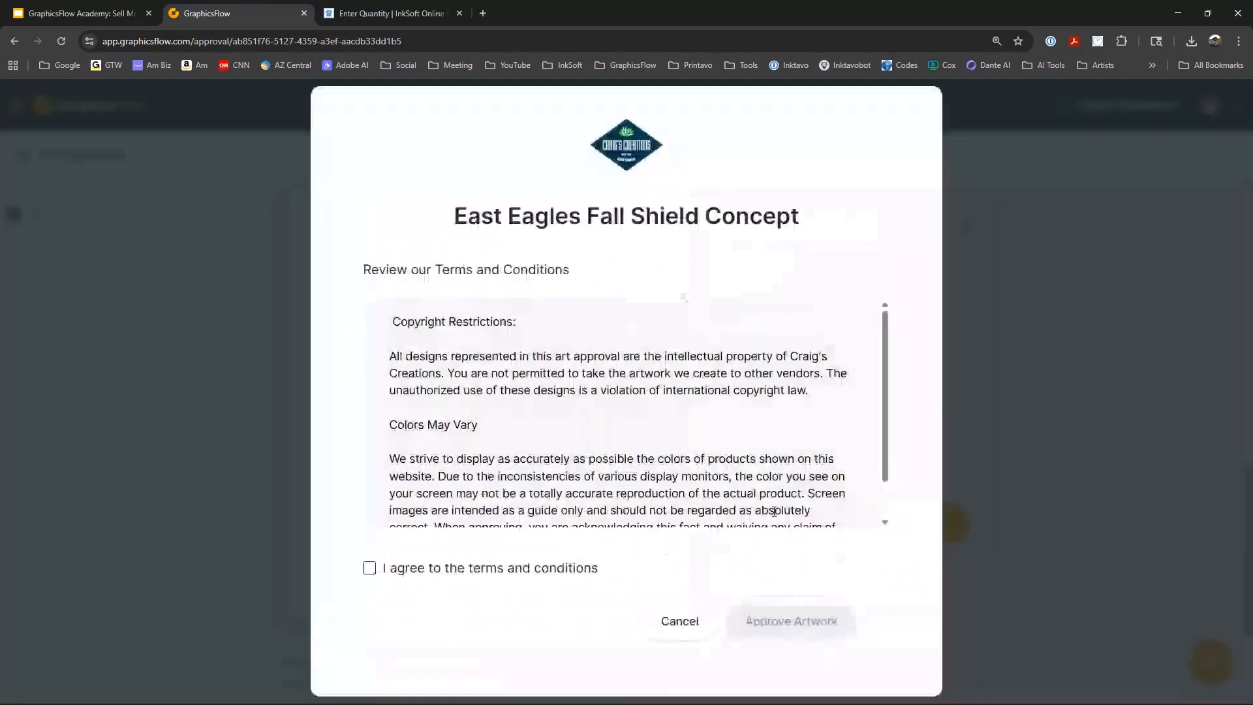
pyautogui.click(368, 568)
pyautogui.click(807, 624)
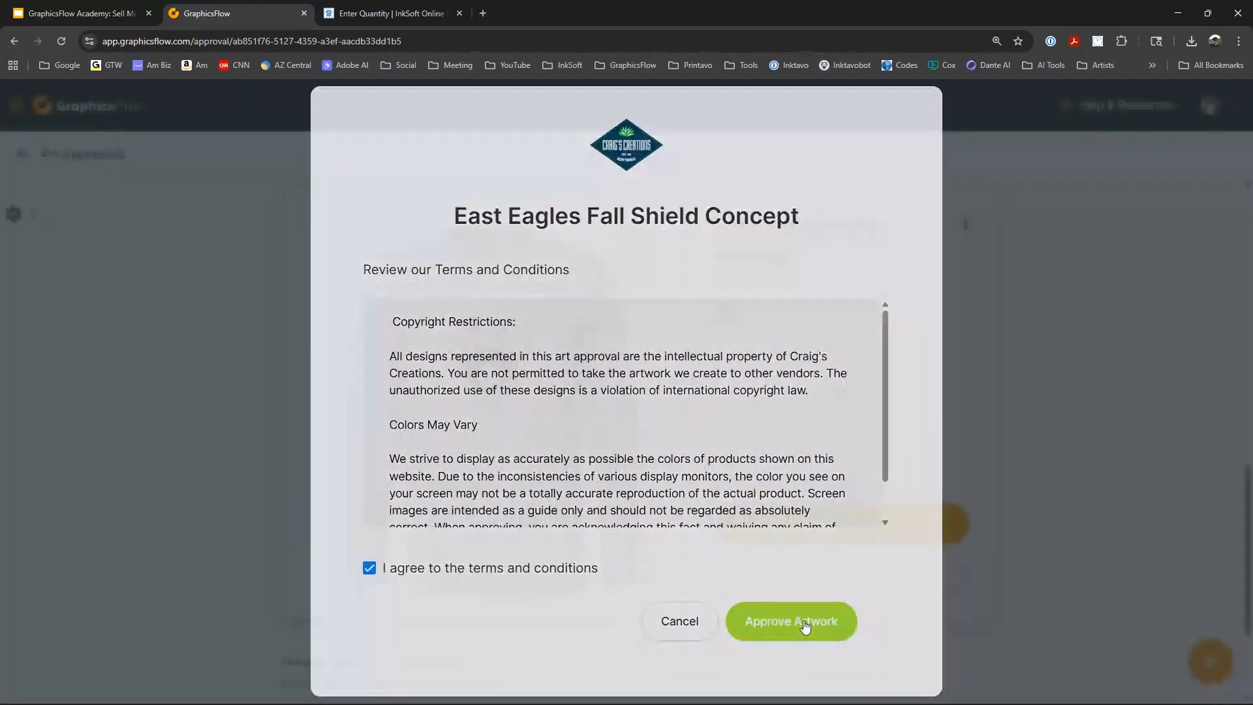
pyautogui.scroll(3, 979, 496)
pyautogui.scroll(10, 963, 464)
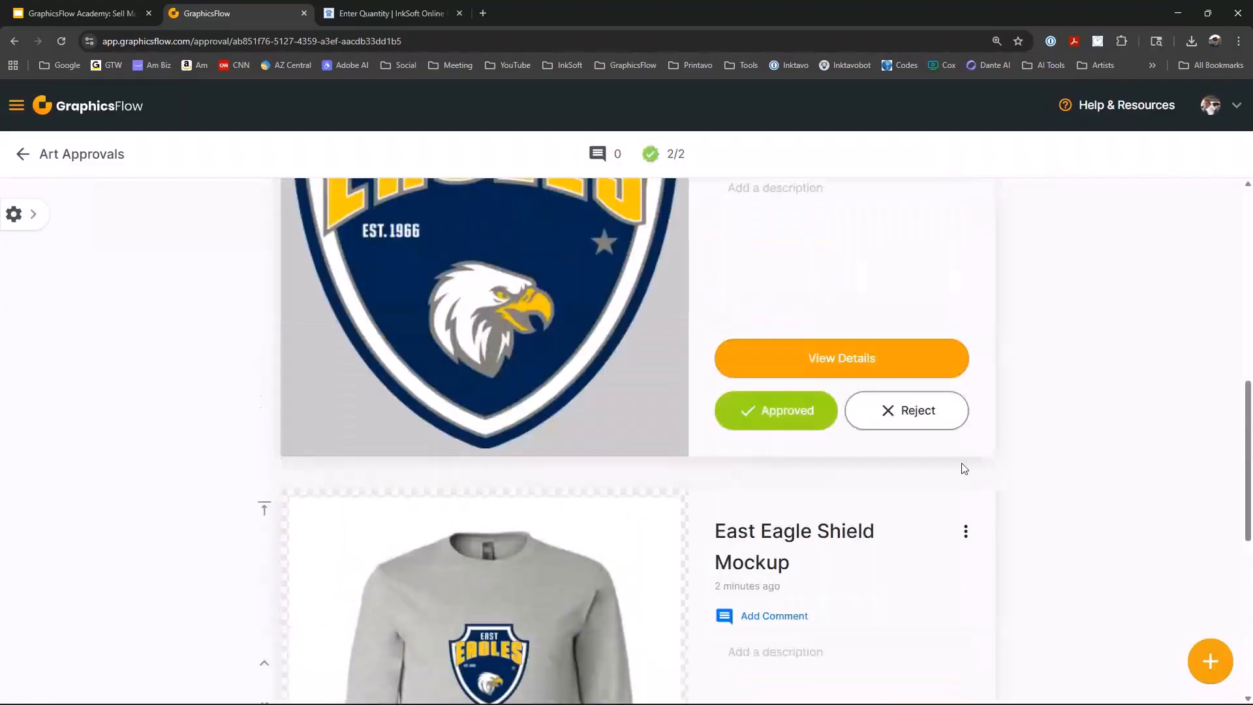
# Return to the art approvals list, open the Scottsdale Schools approval and look through its artwork and apparel mockups.
pyautogui.click(22, 154)
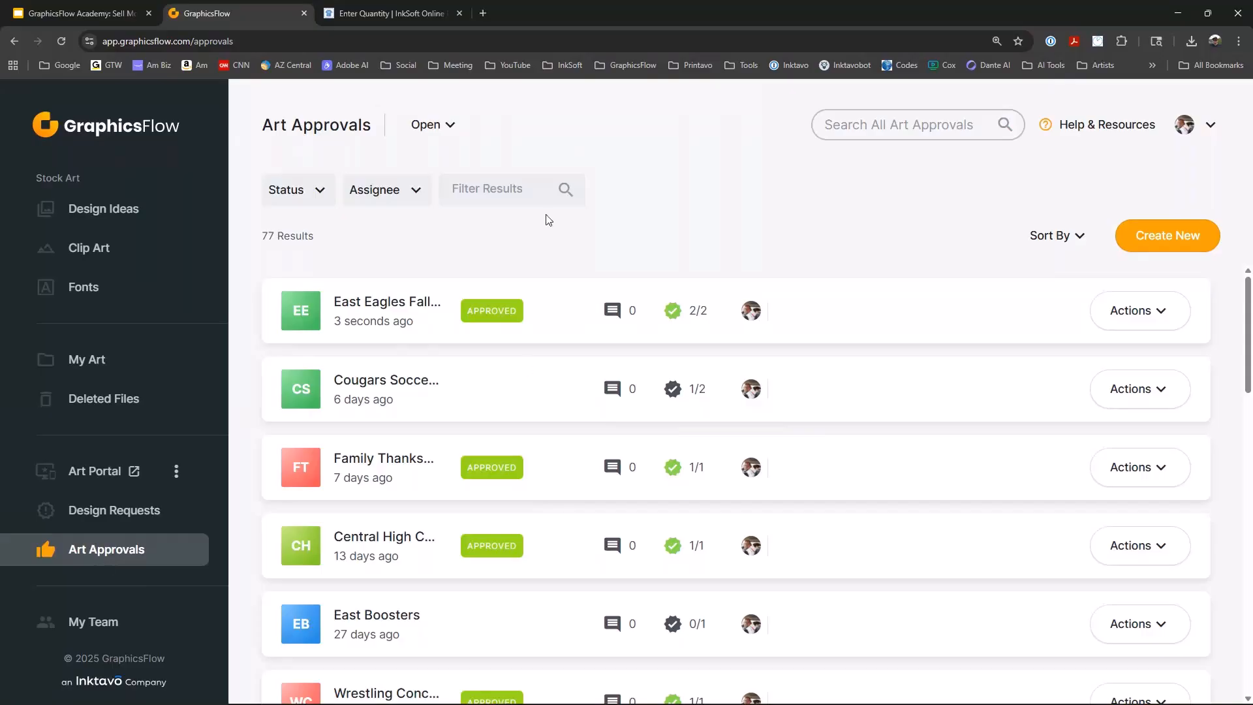
pyautogui.scroll(-5, 551, 506)
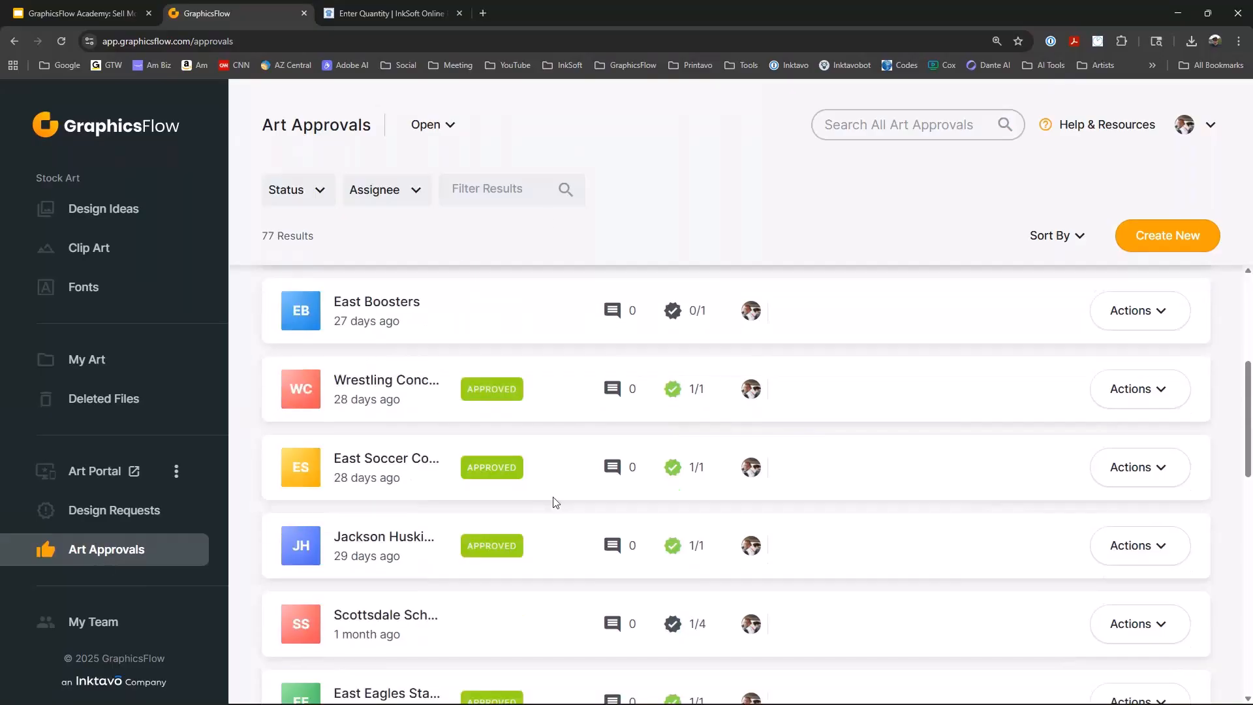
pyautogui.scroll(-1, 446, 611)
pyautogui.click(446, 611)
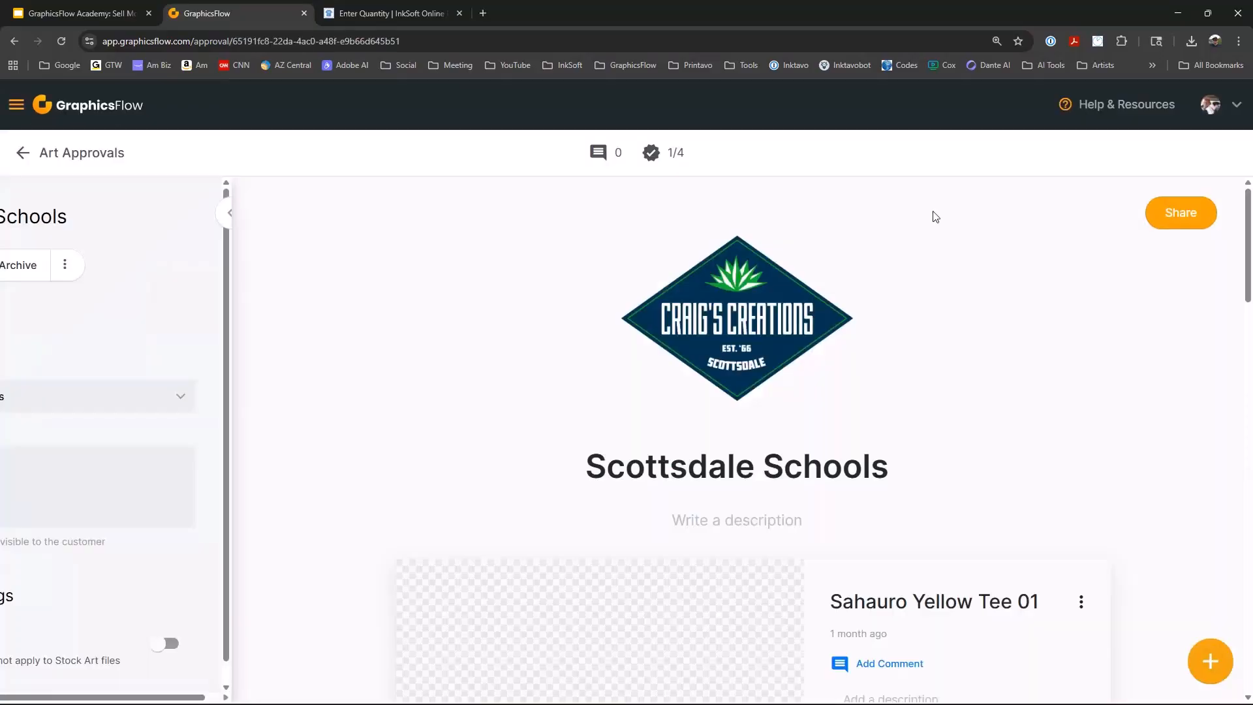
pyautogui.scroll(-9, 1045, 262)
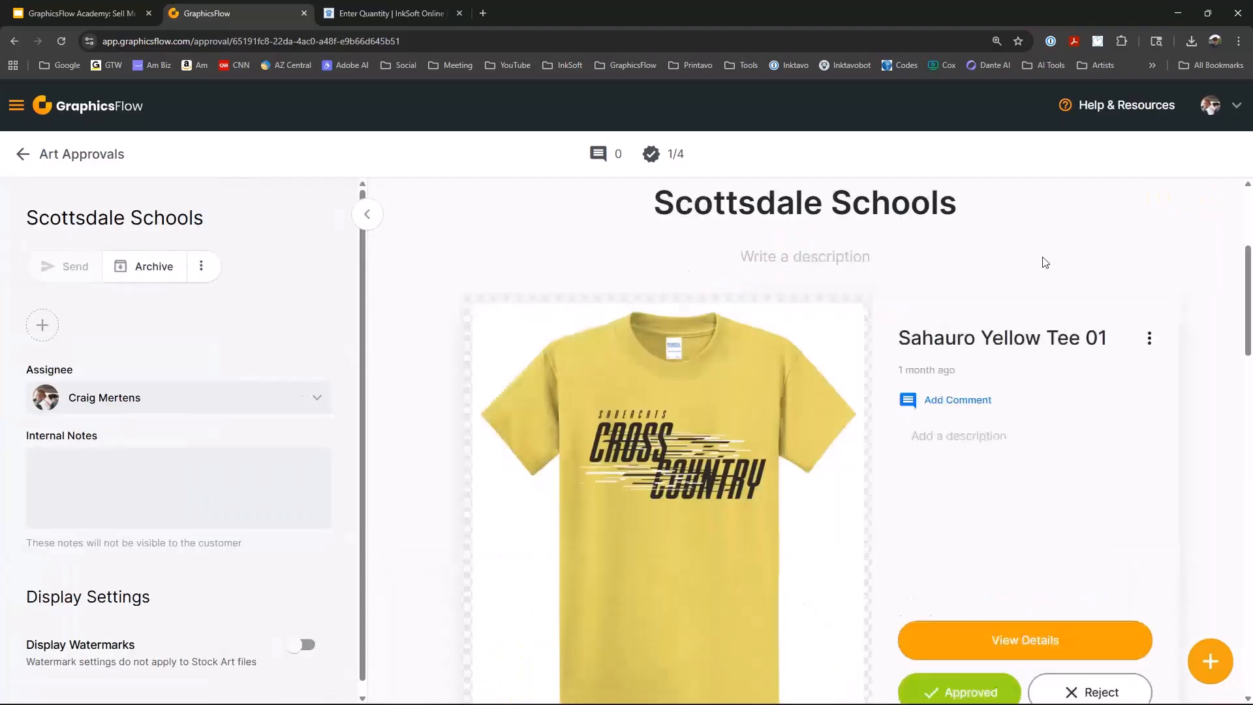
pyautogui.scroll(-10, 1047, 296)
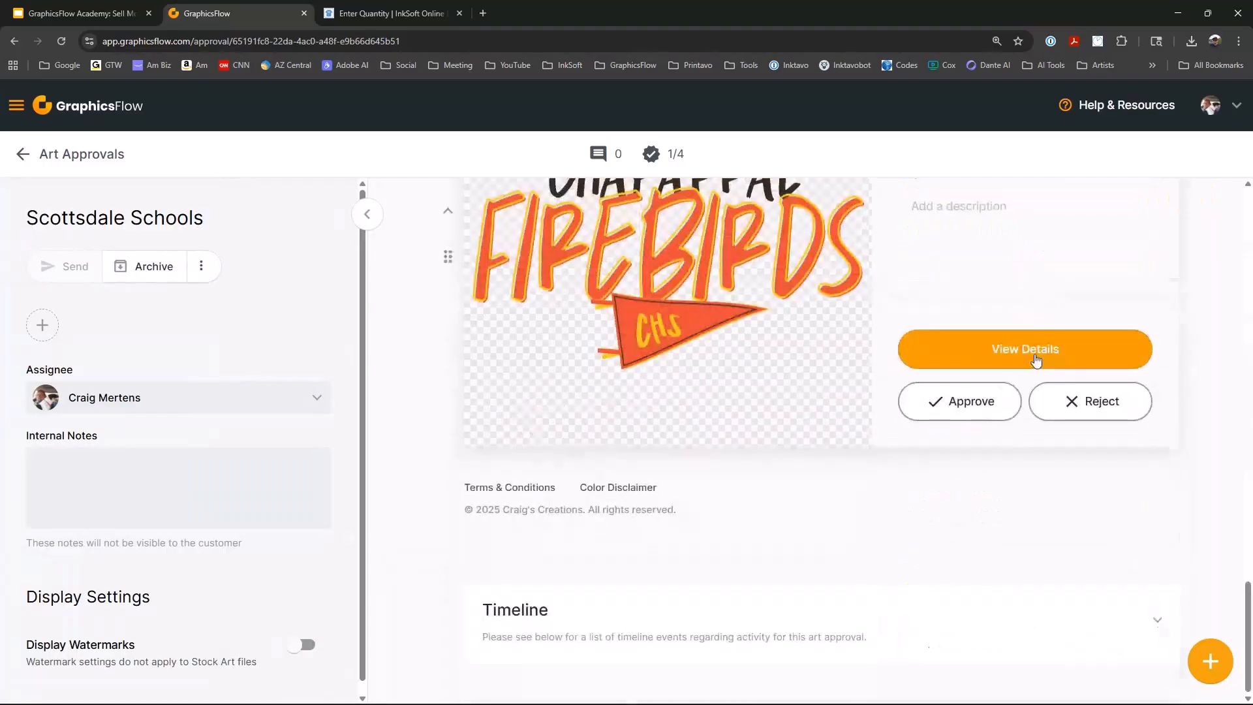
pyautogui.scroll(-3, 1053, 412)
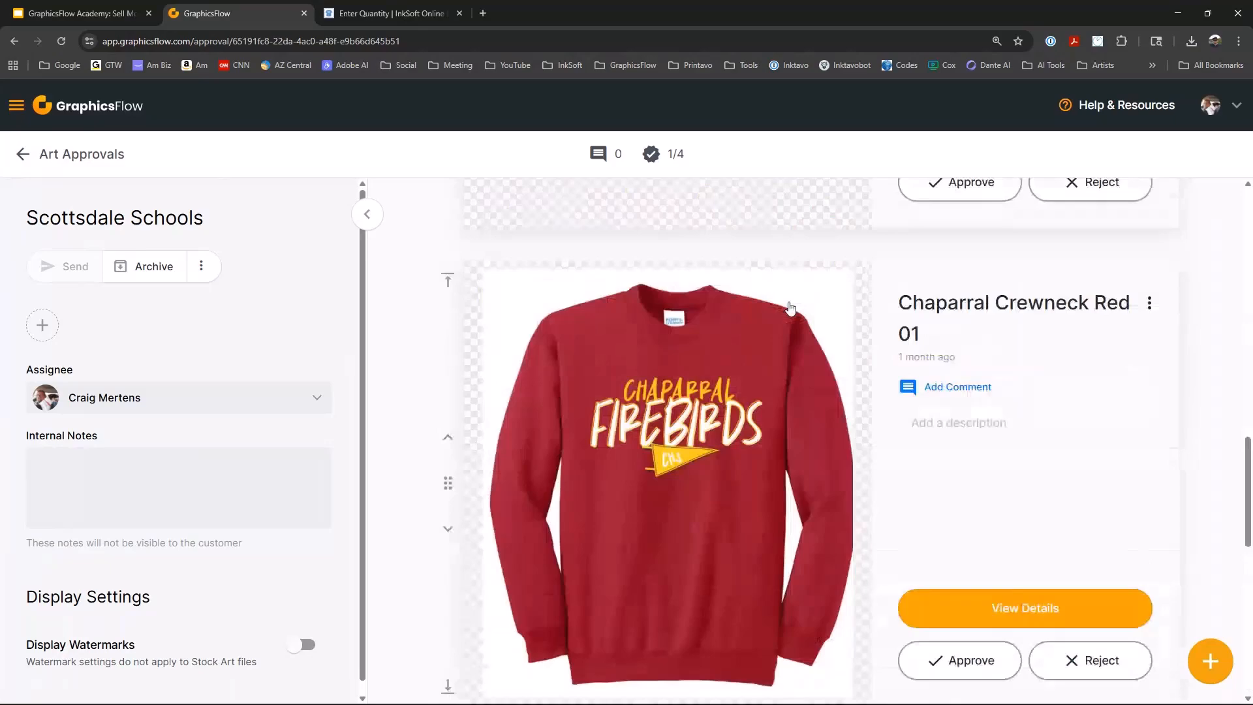
# Go back to the art approvals list and browse the older approvals and their statuses.
pyautogui.click(77, 150)
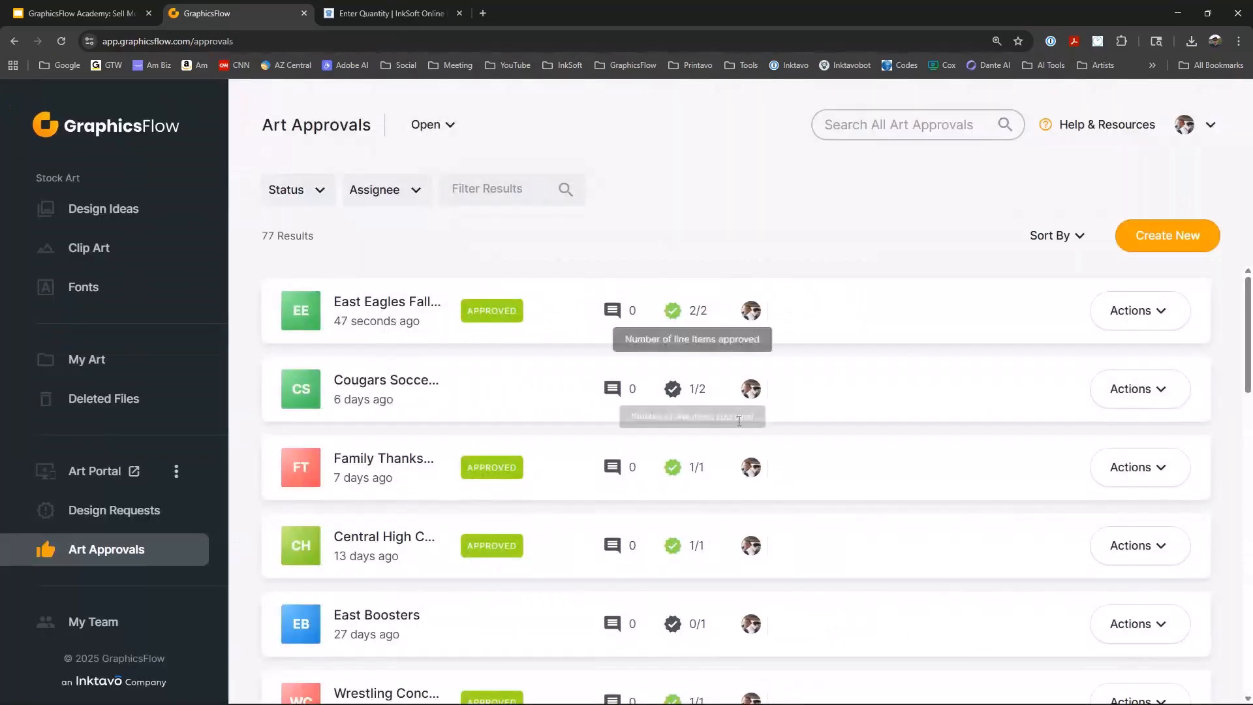
pyautogui.scroll(-8, 739, 421)
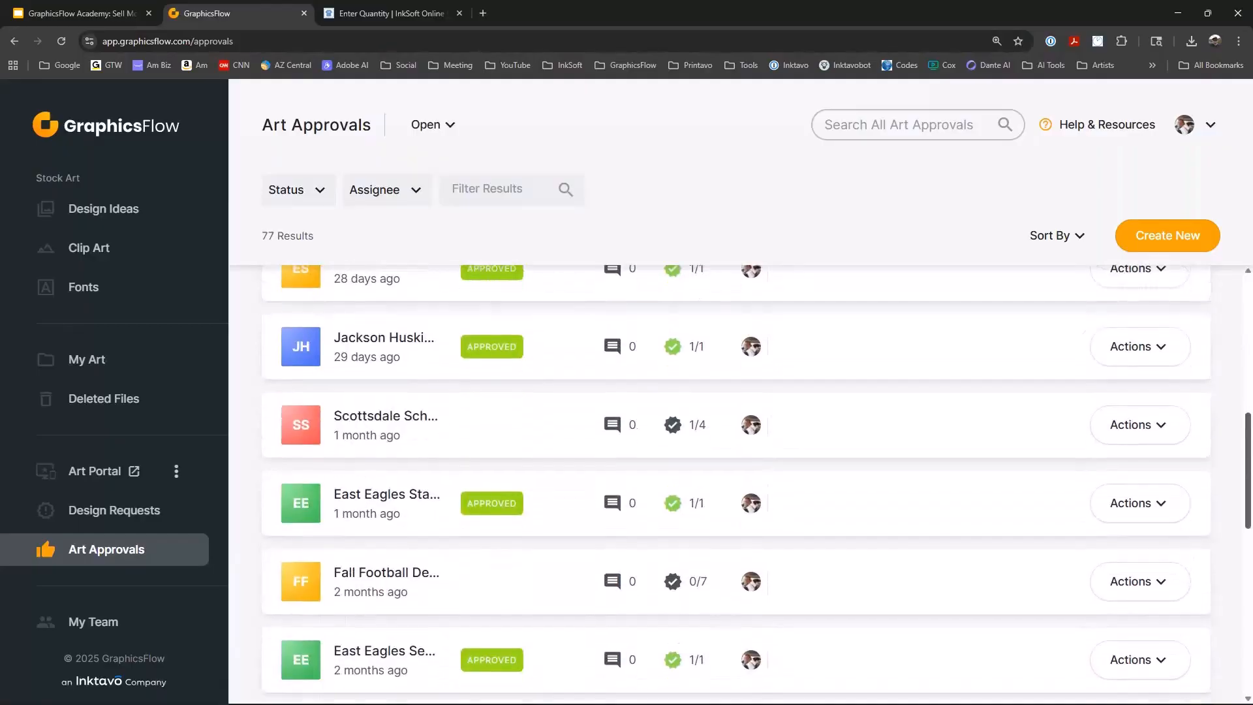
pyautogui.scroll(-4, 1248, 576)
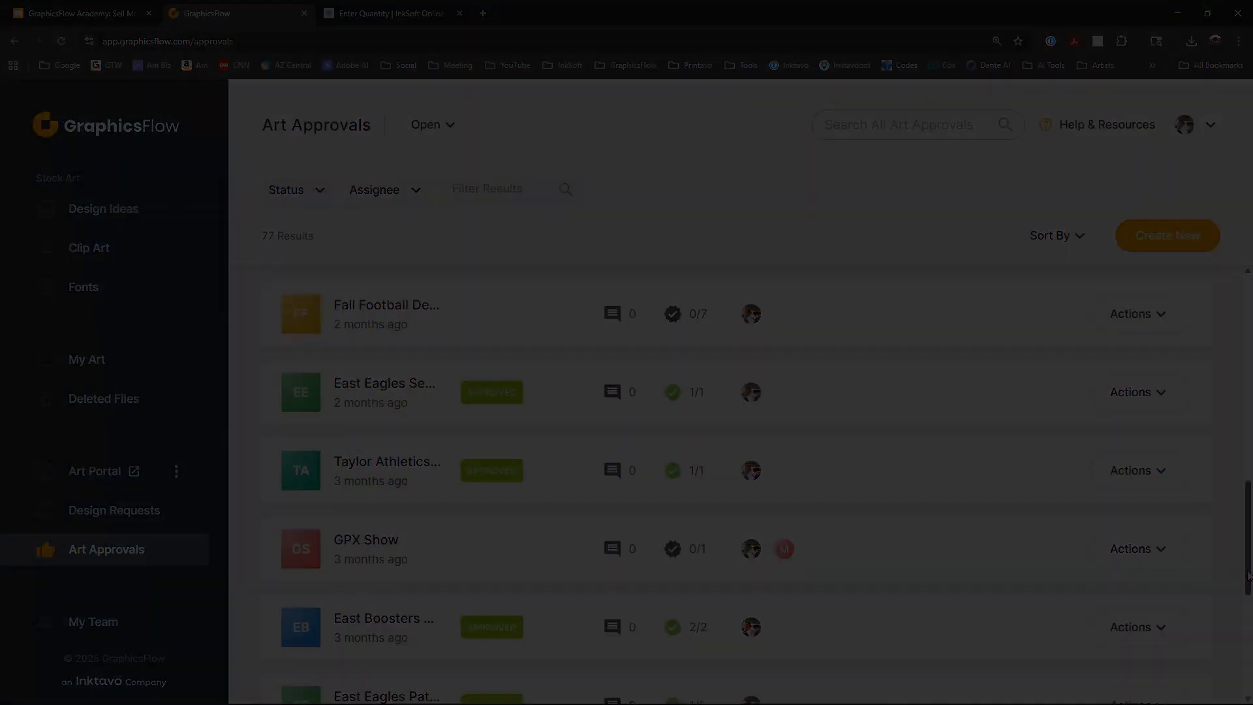
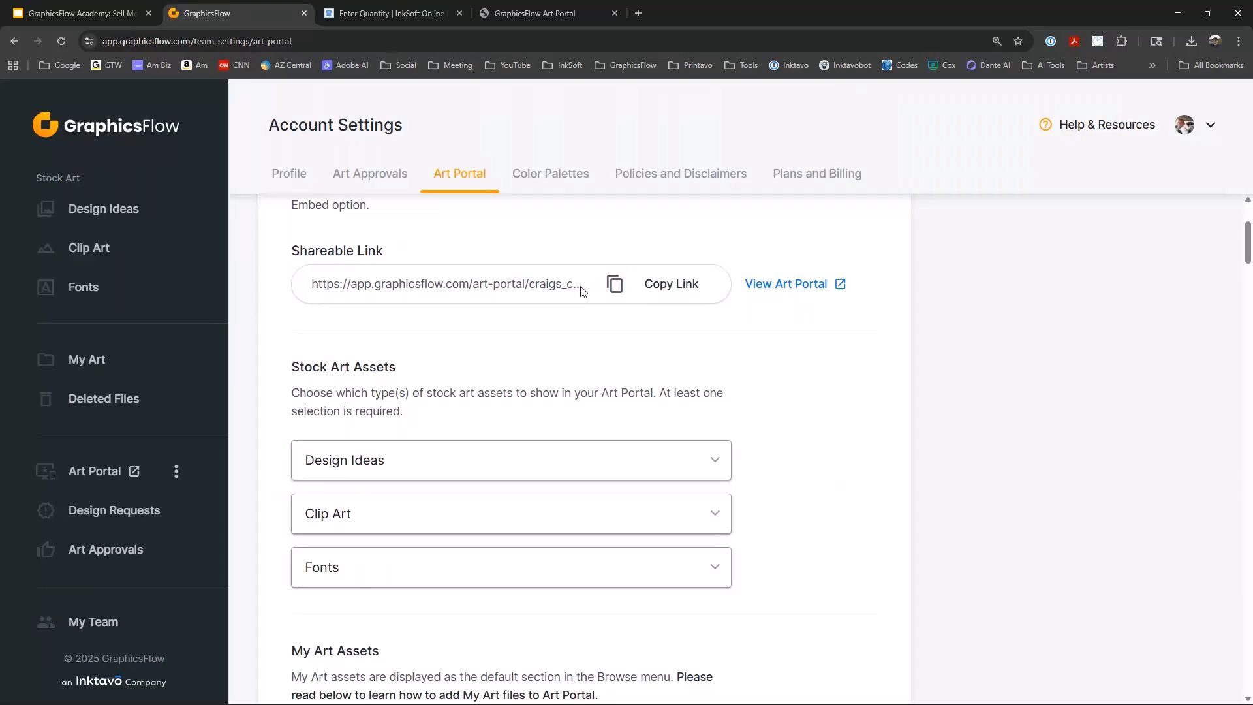
# Expand the Art Portal's Design Ideas settings and review the category, hidden keyword and default category options.
pyautogui.scroll(-2, 811, 308)
pyautogui.scroll(-1, 812, 308)
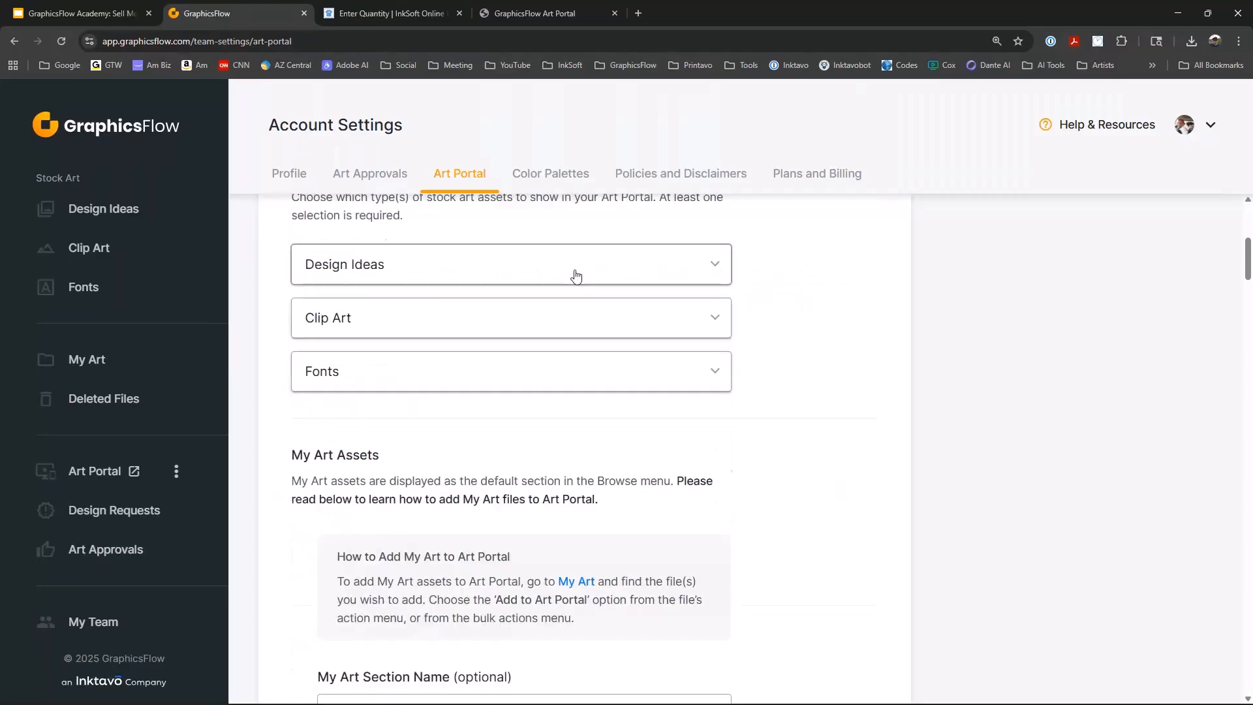
pyautogui.click(715, 271)
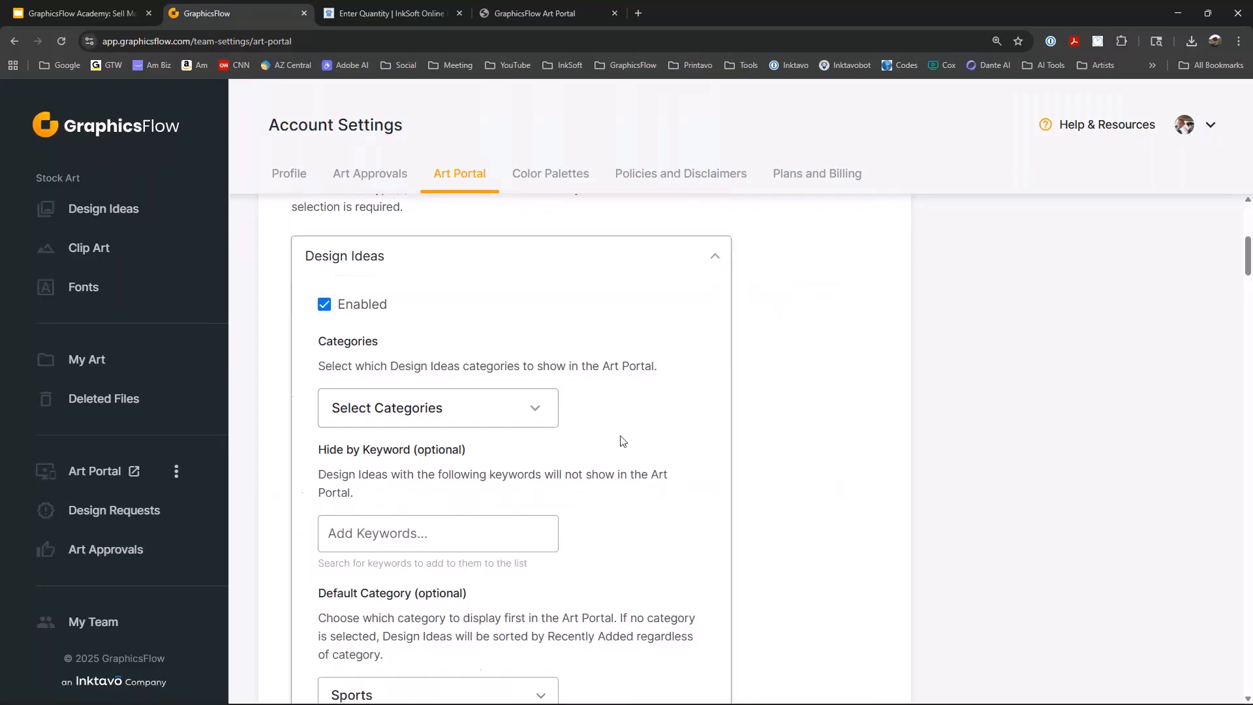
pyautogui.scroll(-5, 624, 457)
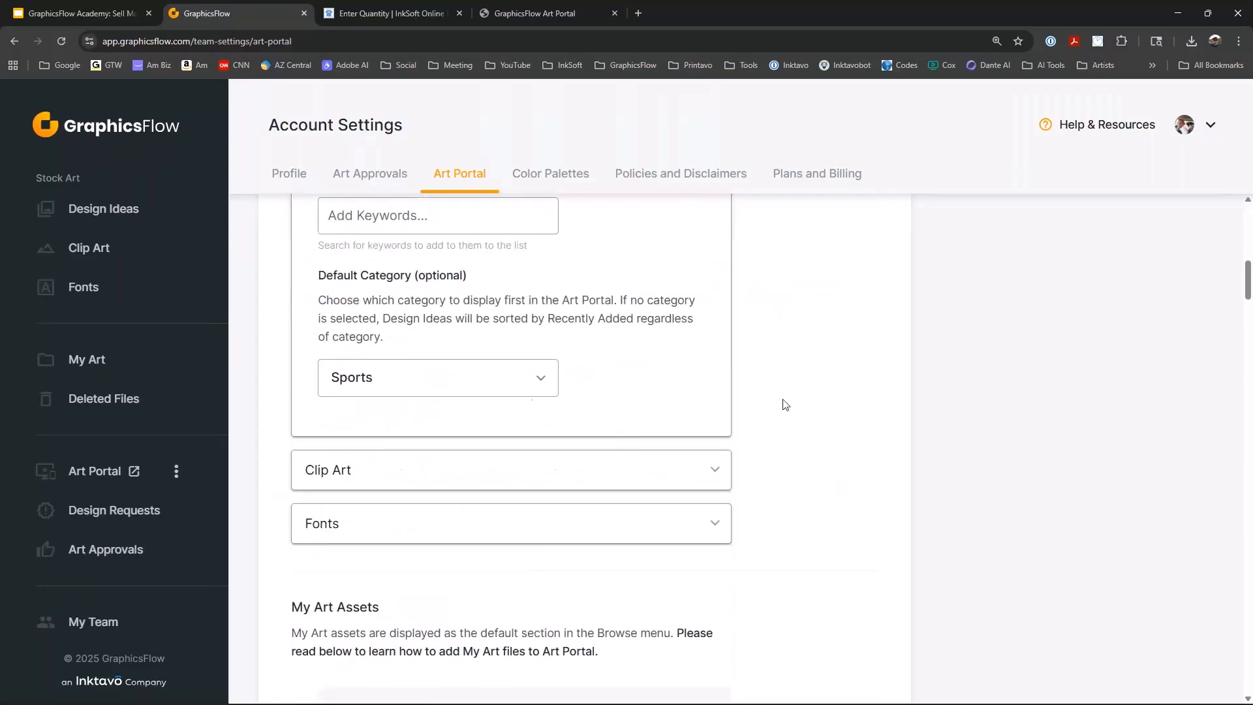
# Expand the Art Portal's Clip Art settings and look through the selectable categories without changing them, plus the keyword and default category options.
pyautogui.click(721, 477)
pyautogui.scroll(-3, 741, 481)
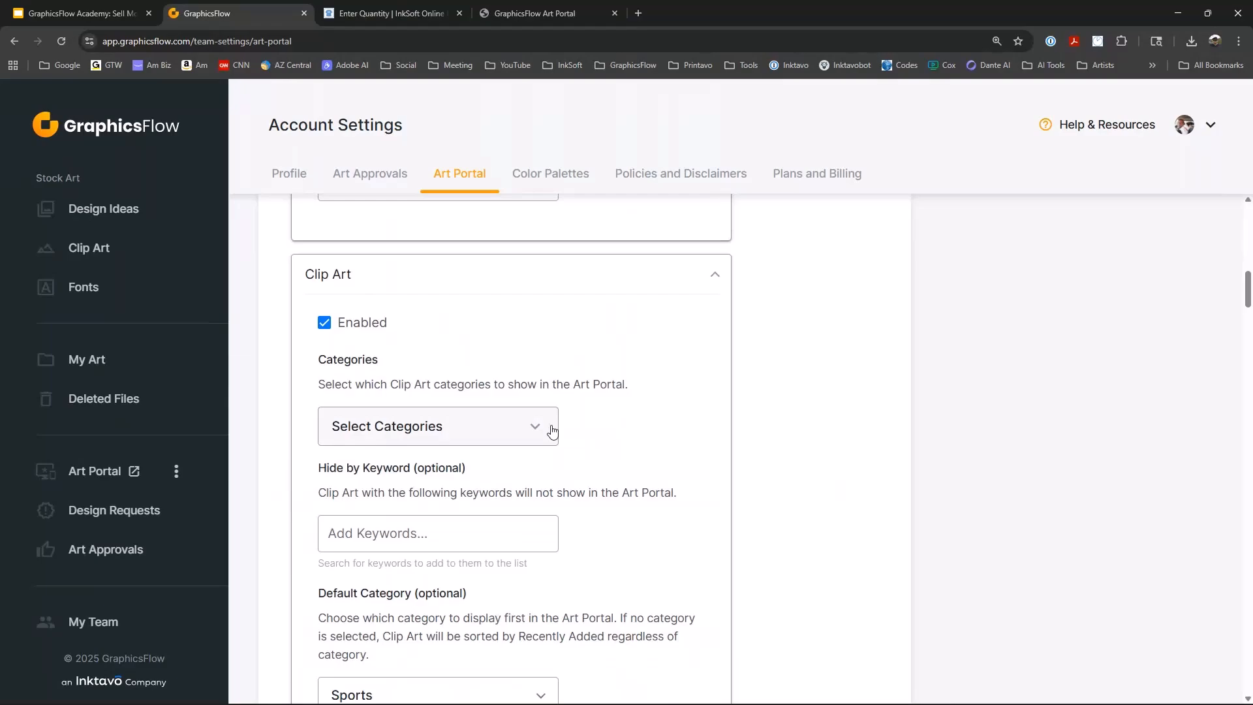
pyautogui.click(549, 433)
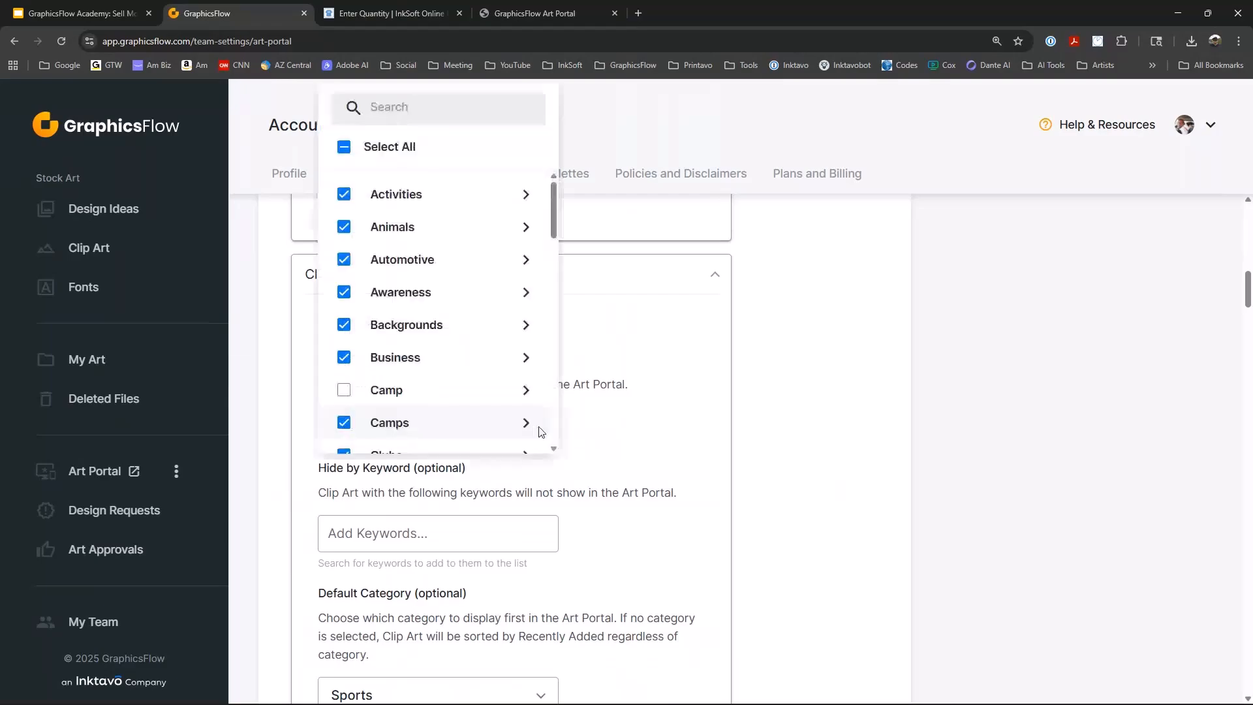
pyautogui.moveTo(553, 237); pyautogui.dragTo(550, 387)
pyautogui.click(535, 478)
pyautogui.scroll(-3, 535, 478)
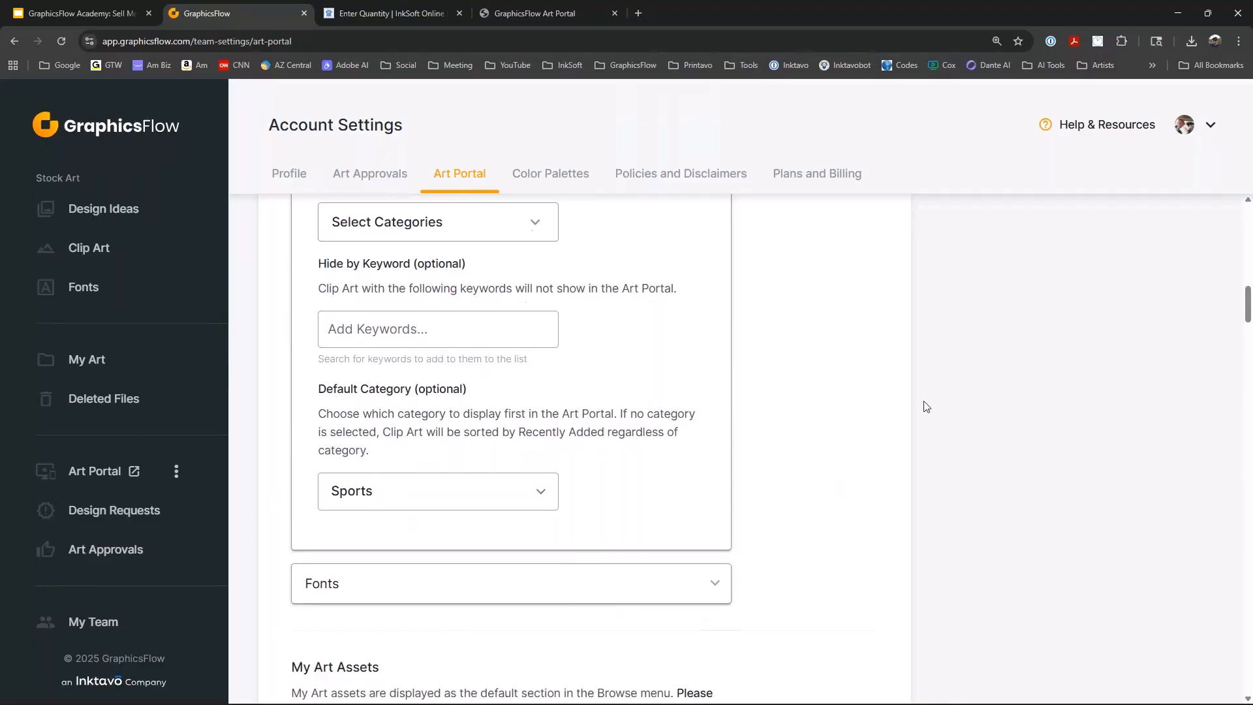
# Review the Art Portal's My Art Assets options and the custom links set up for its header navigation.
pyautogui.scroll(-3, 923, 405)
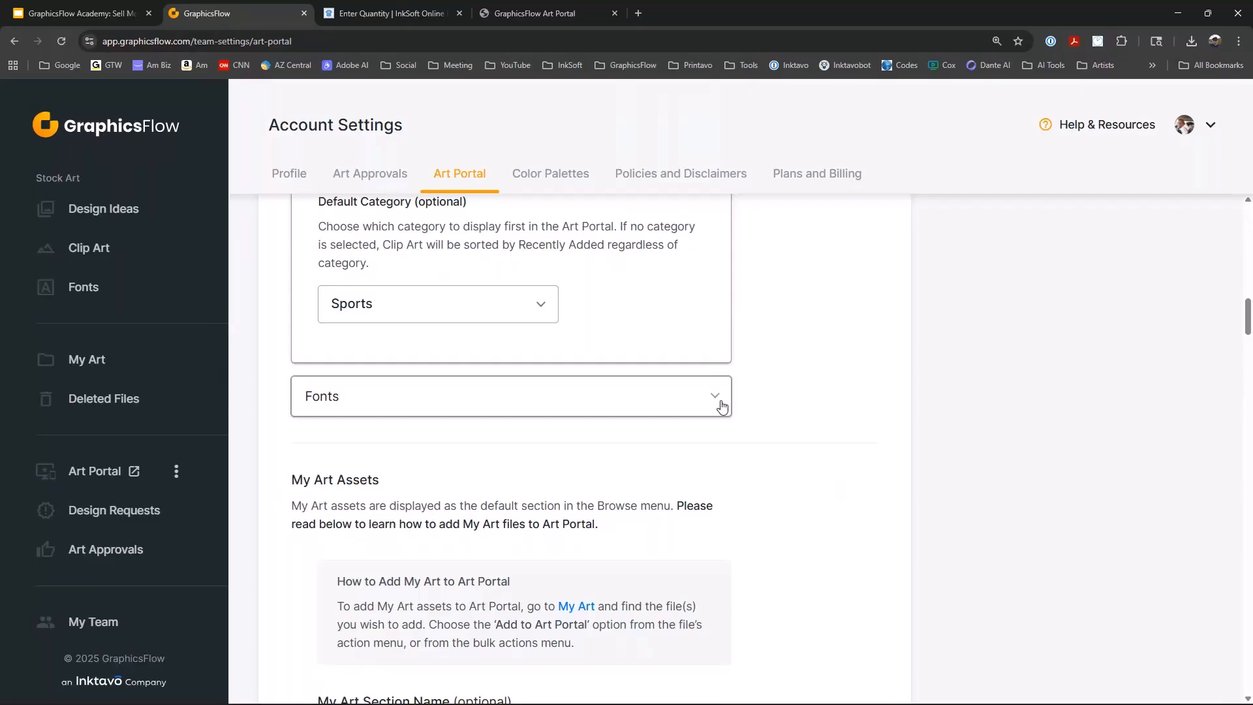
pyautogui.scroll(-4, 786, 583)
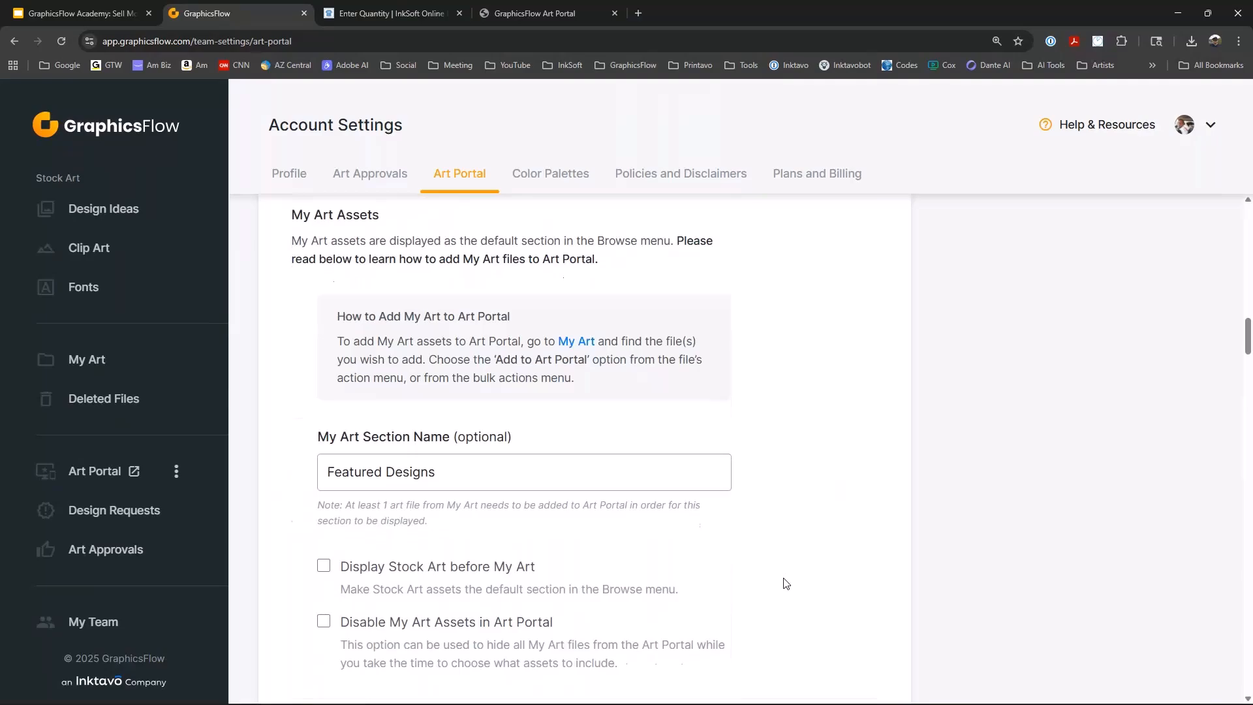
pyautogui.scroll(-3, 786, 583)
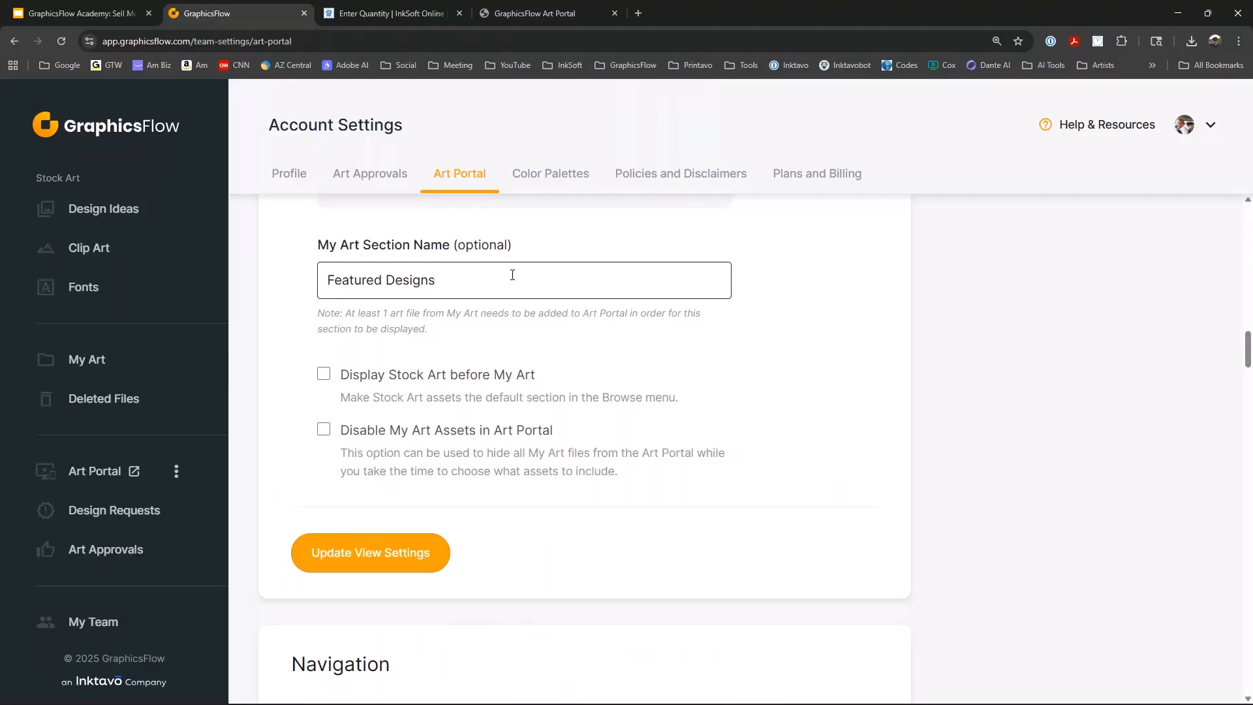
pyautogui.scroll(-3, 821, 329)
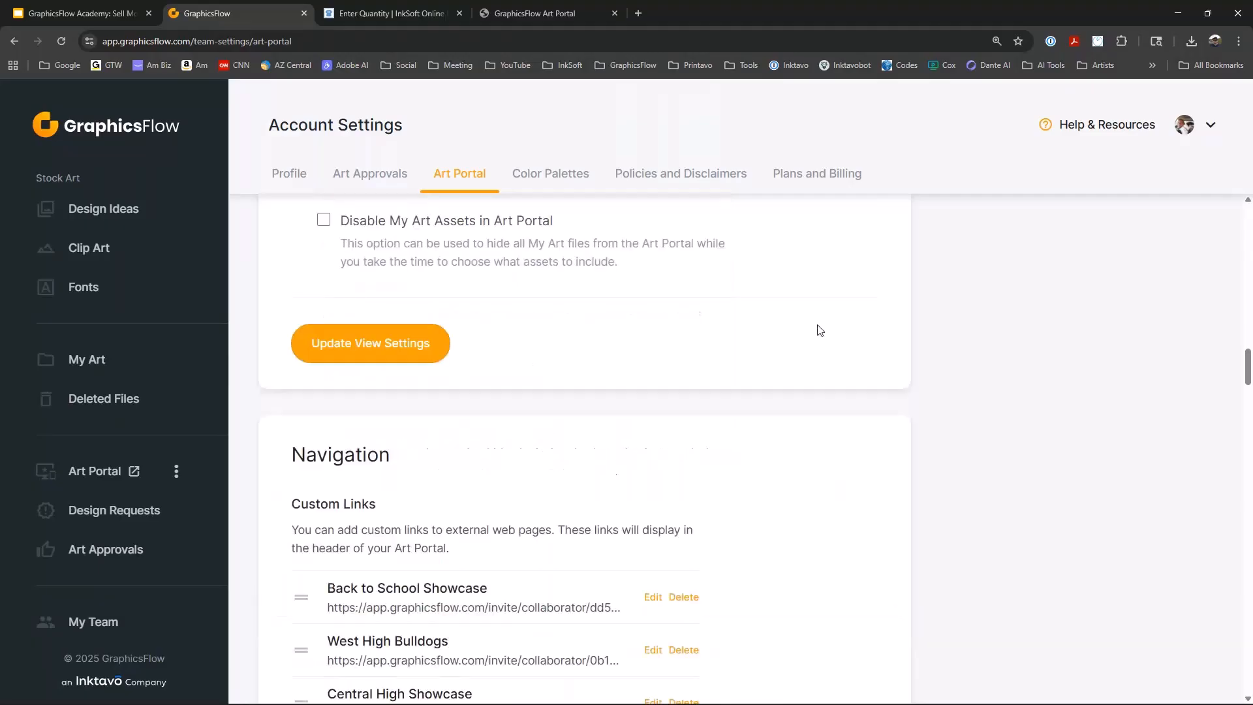
pyautogui.scroll(-3, 822, 346)
pyautogui.scroll(-2, 825, 363)
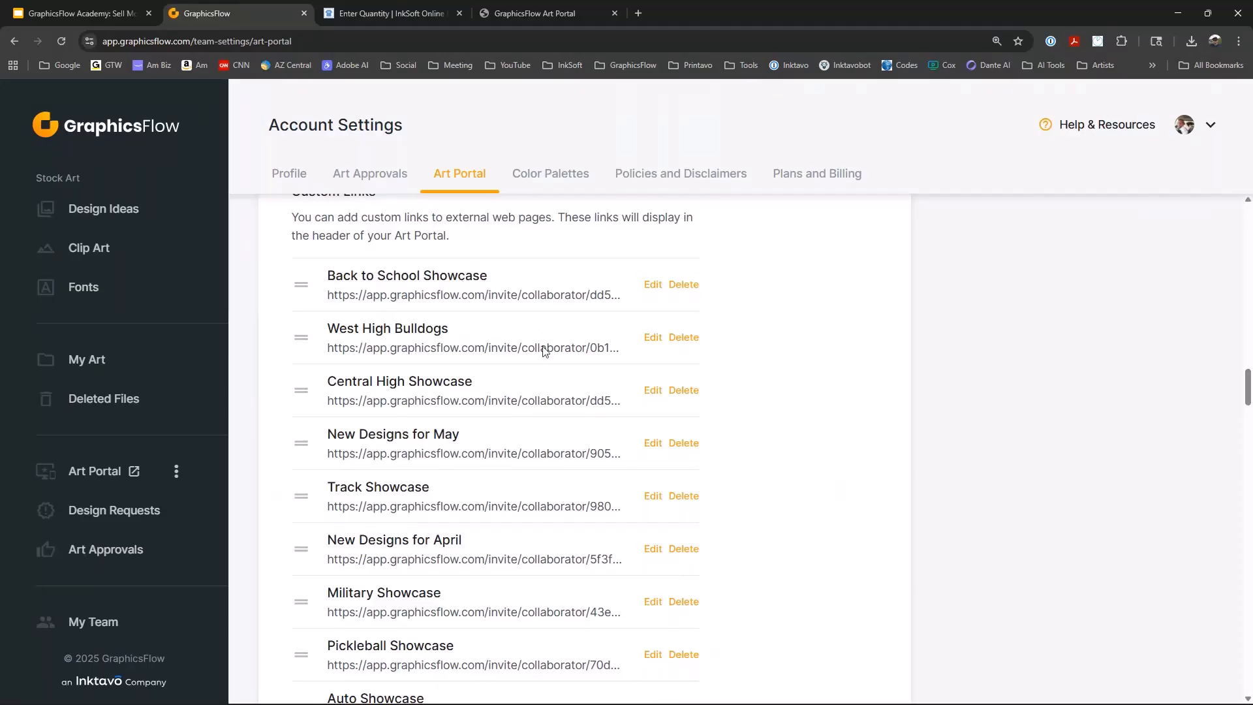
pyautogui.scroll(-3, 555, 391)
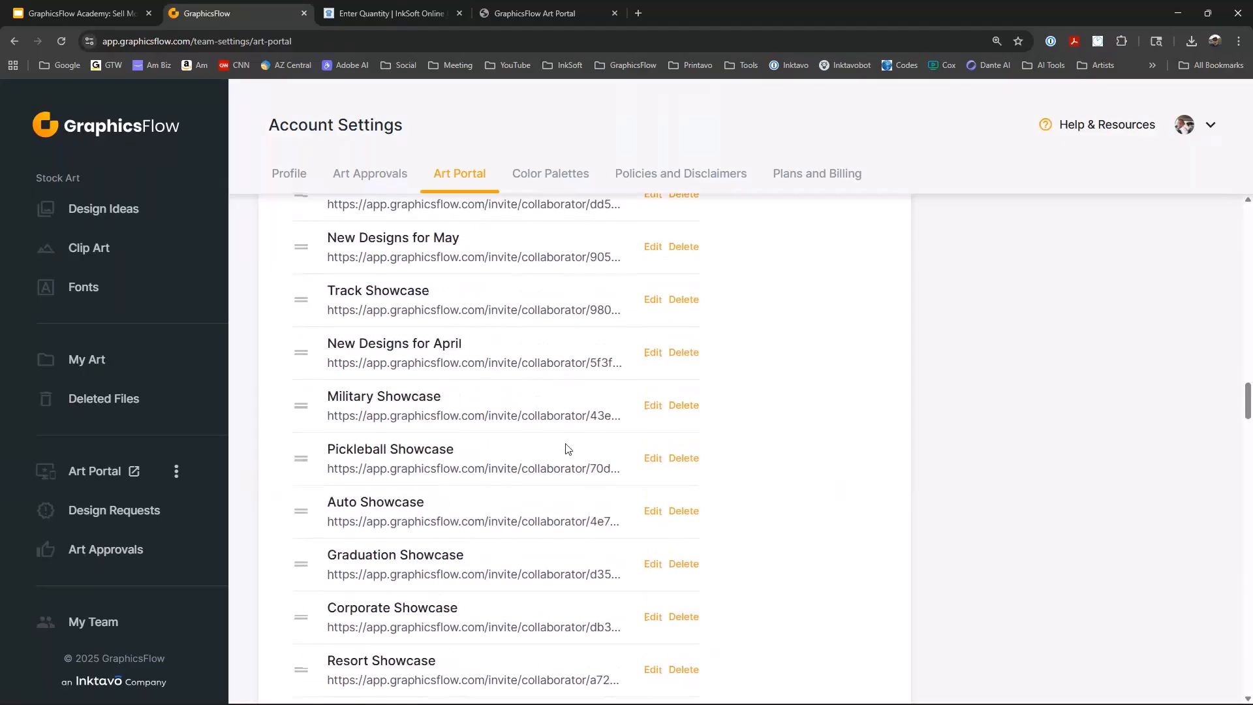
pyautogui.scroll(-4, 566, 449)
# Examine the design request form's required contact fields, custom fields and art upload option.
pyautogui.scroll(-12, 567, 448)
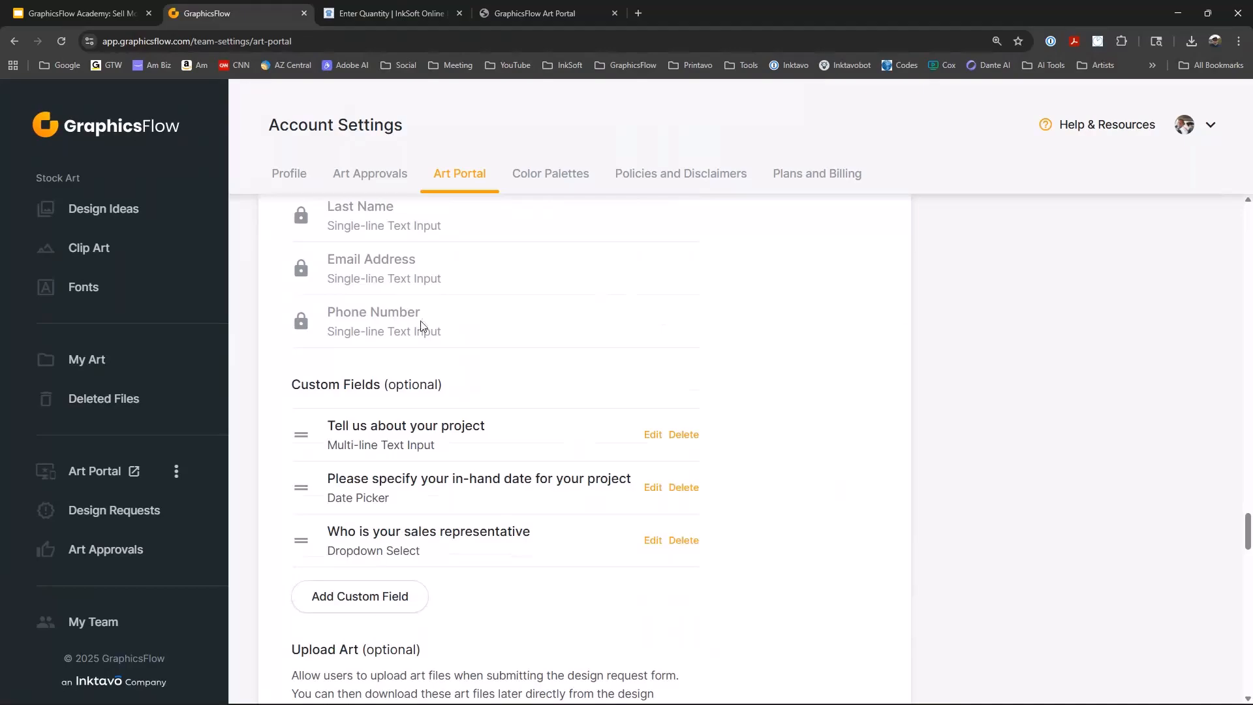
pyautogui.scroll(-2, 539, 439)
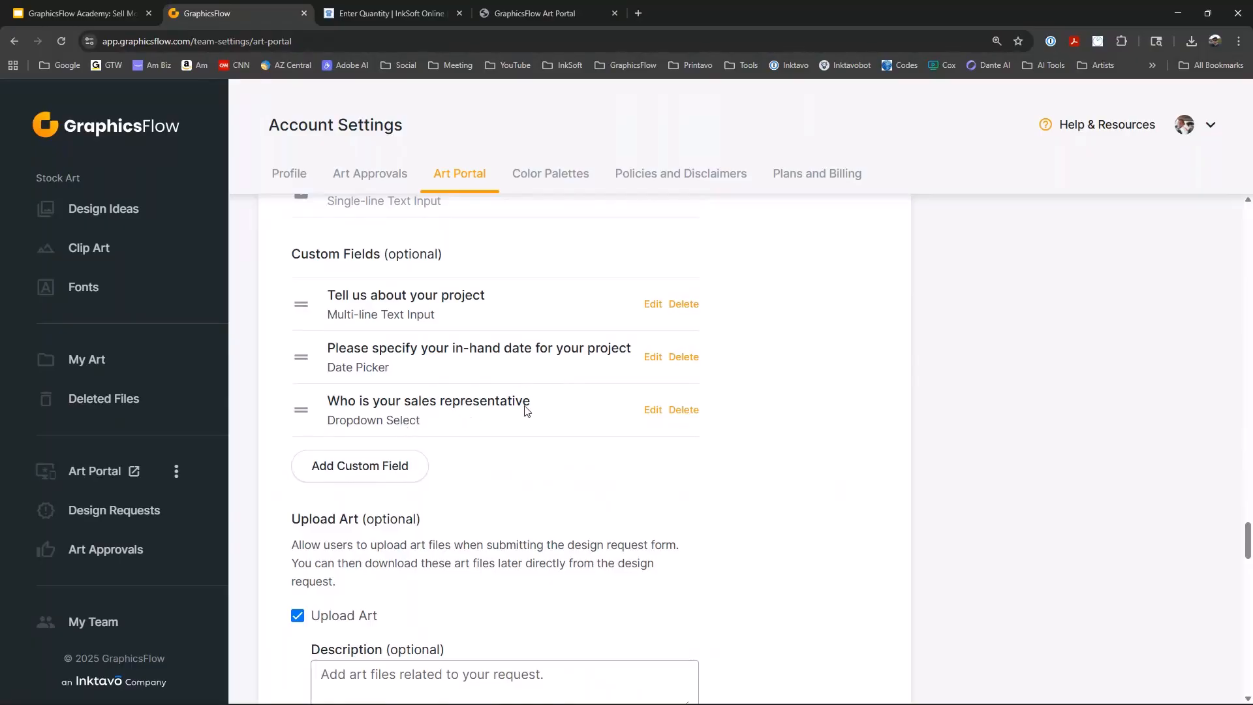
pyautogui.scroll(-3, 523, 405)
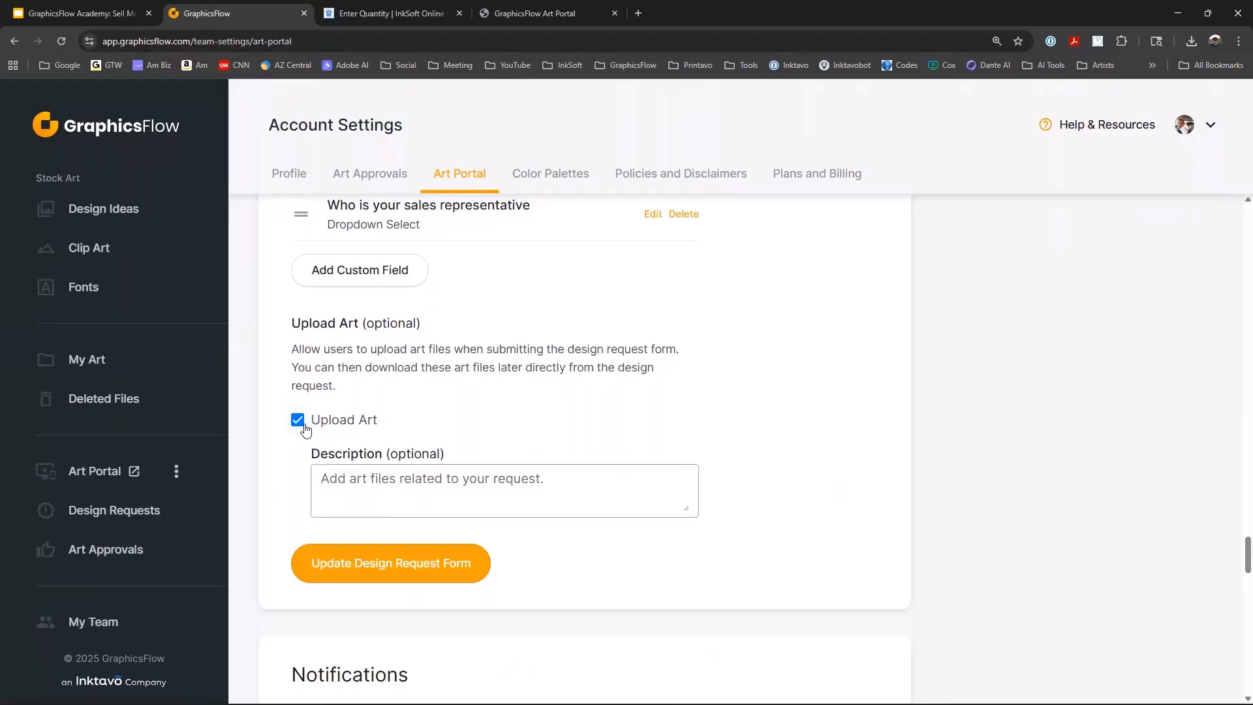
# Examine the Art Portal's notification recipients and its display settings, continuing down to the website embed code.
pyautogui.scroll(-7, 453, 437)
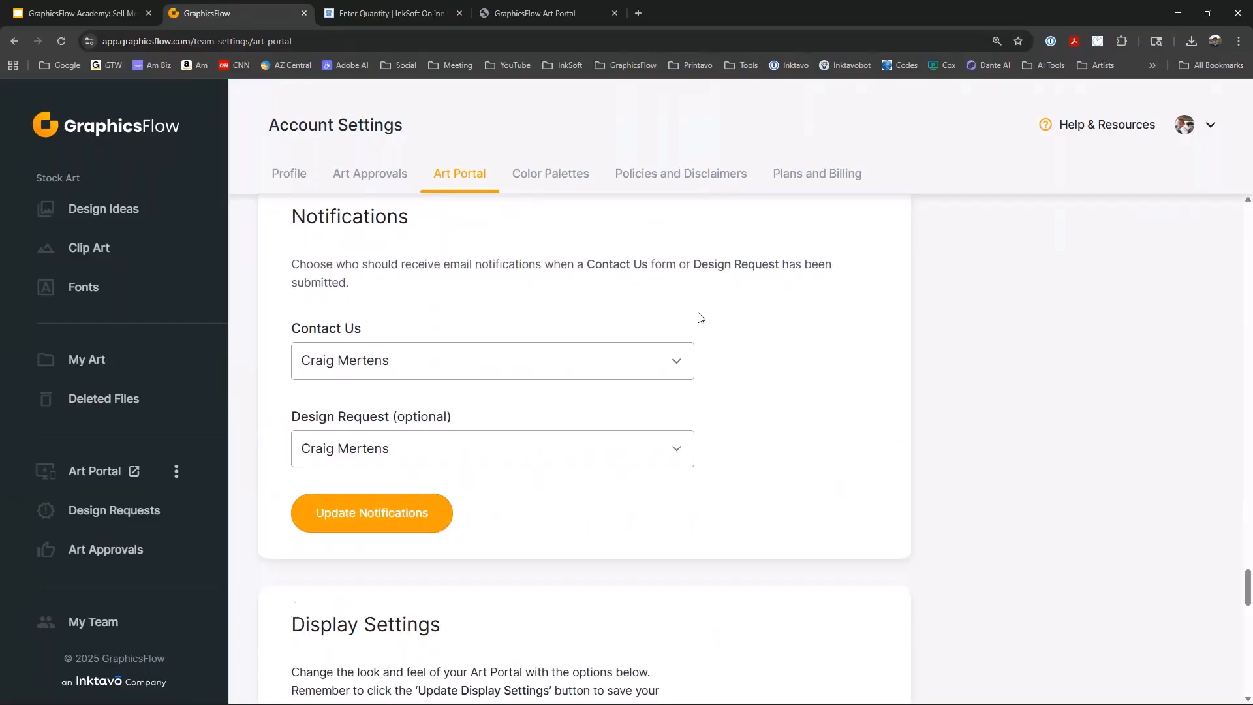
pyautogui.scroll(-1, 697, 316)
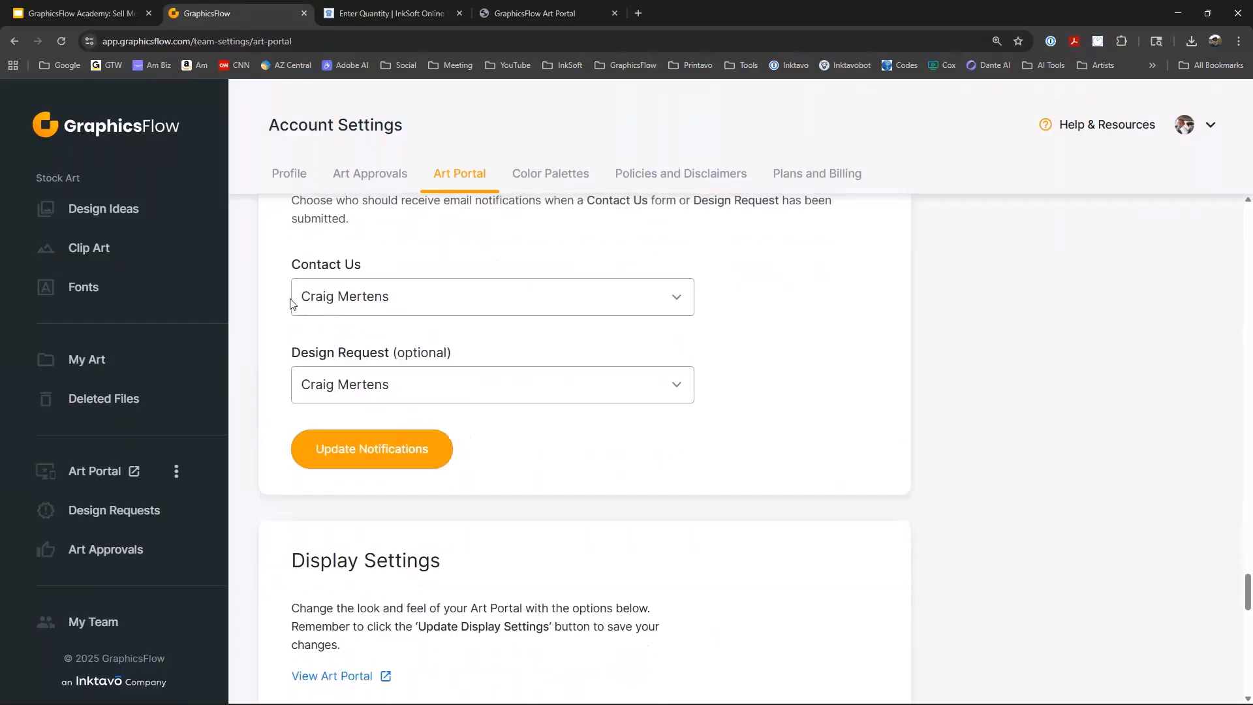
pyautogui.scroll(-2, 378, 268)
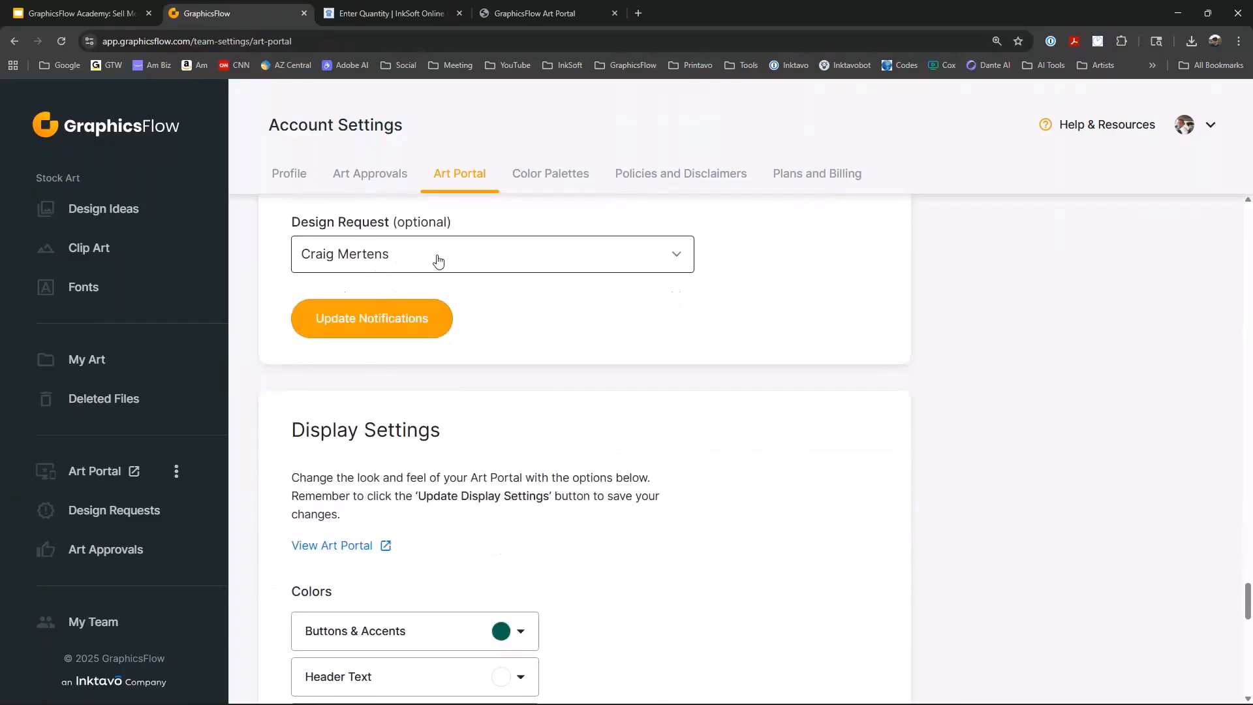
pyautogui.scroll(1, 515, 272)
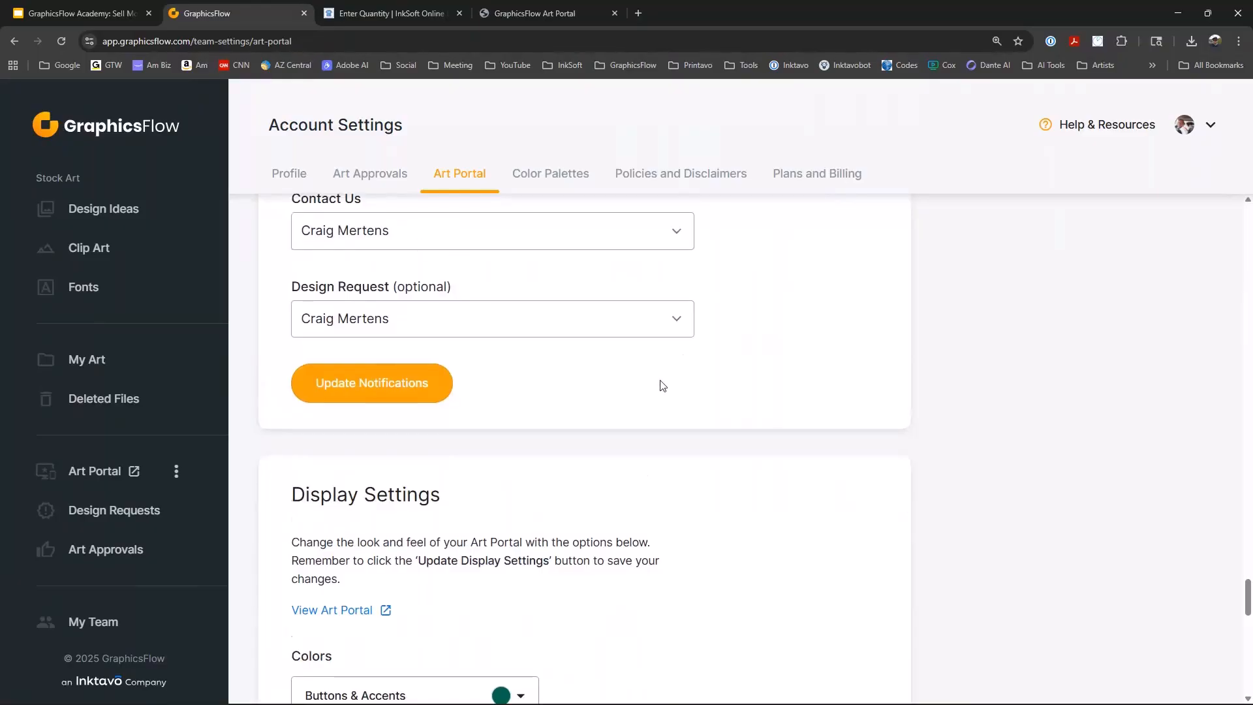
pyautogui.scroll(-7, 660, 420)
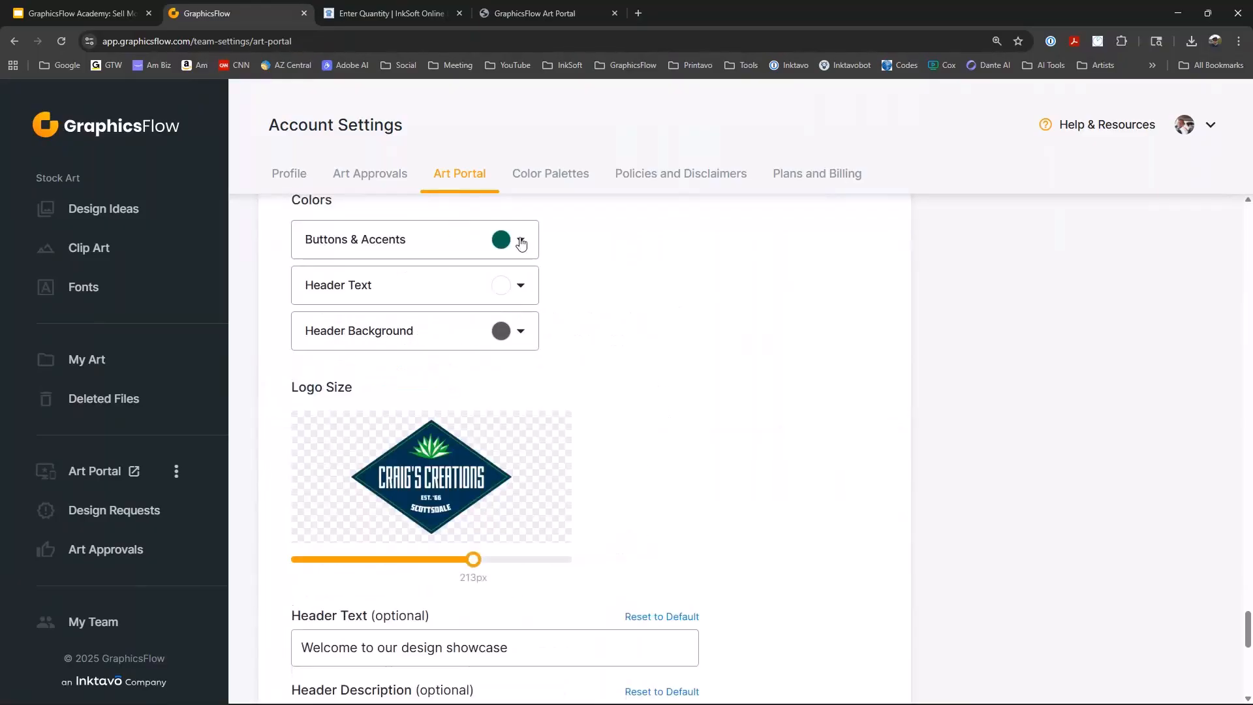
pyautogui.scroll(-12, 512, 291)
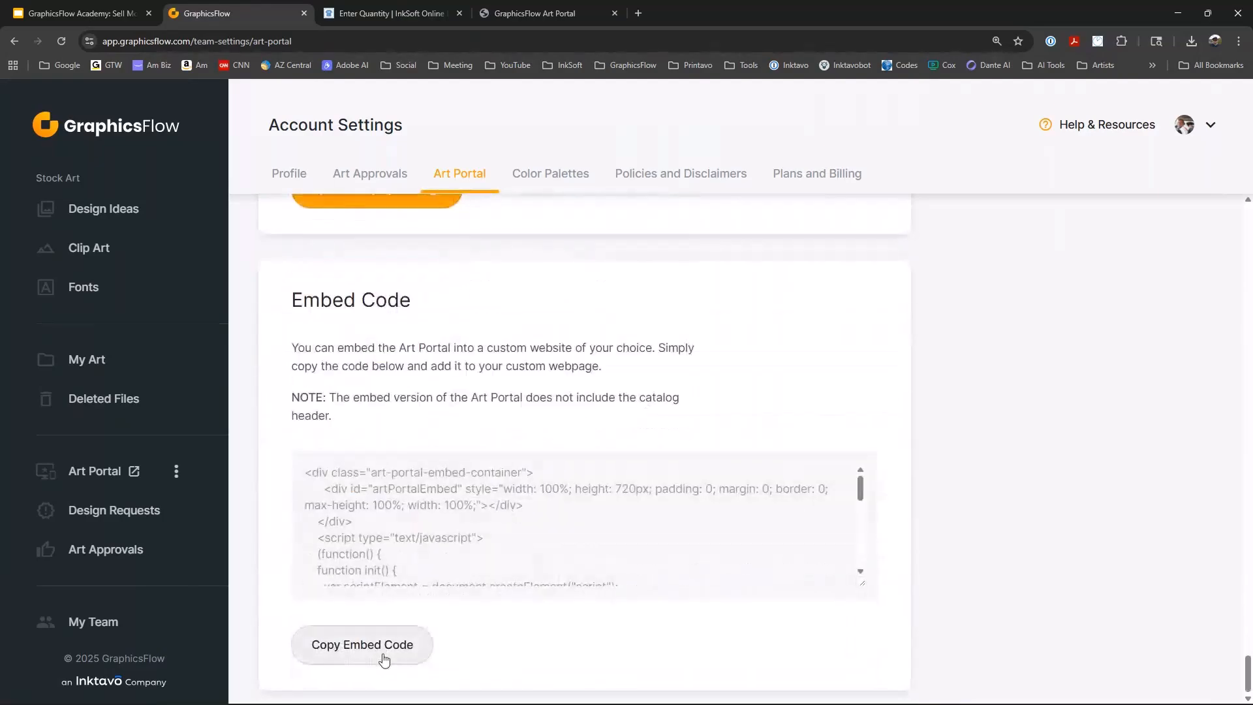
# Copy the Art Portal embed code and open the East Eagles Boosters store in a new browser tab, in its style editor.
pyautogui.click(384, 660)
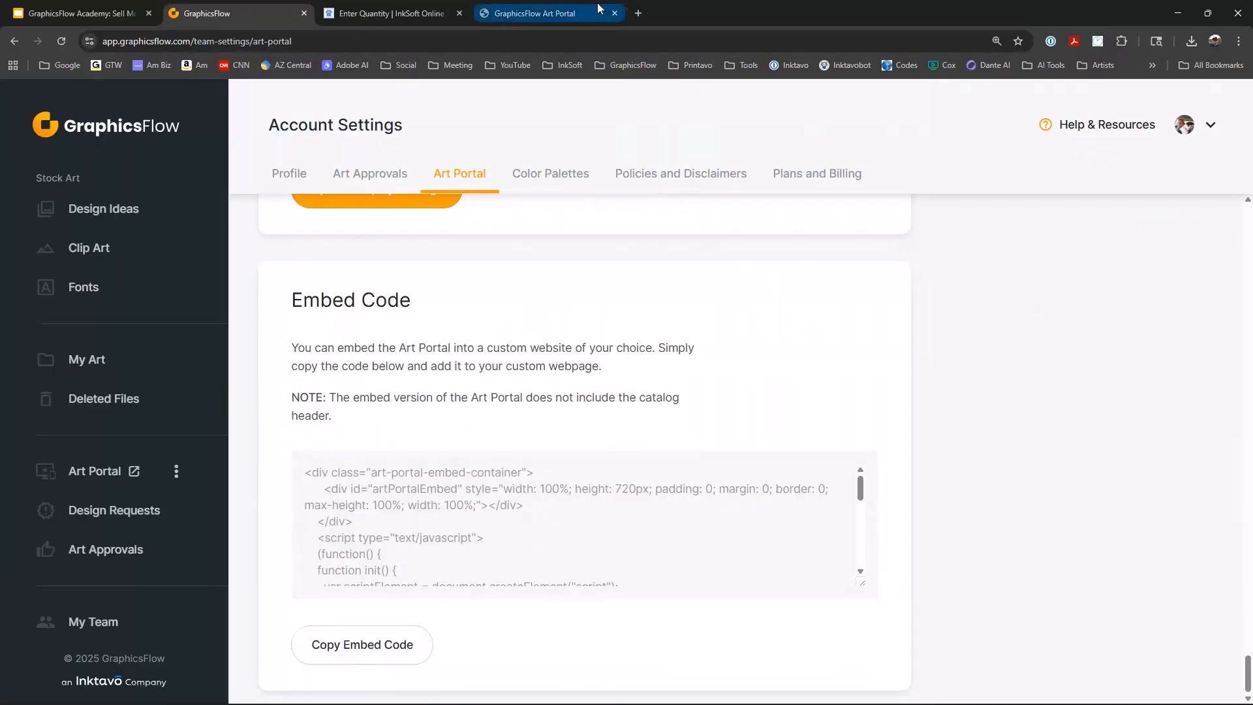
pyautogui.click(638, 13)
pyautogui.click(570, 64)
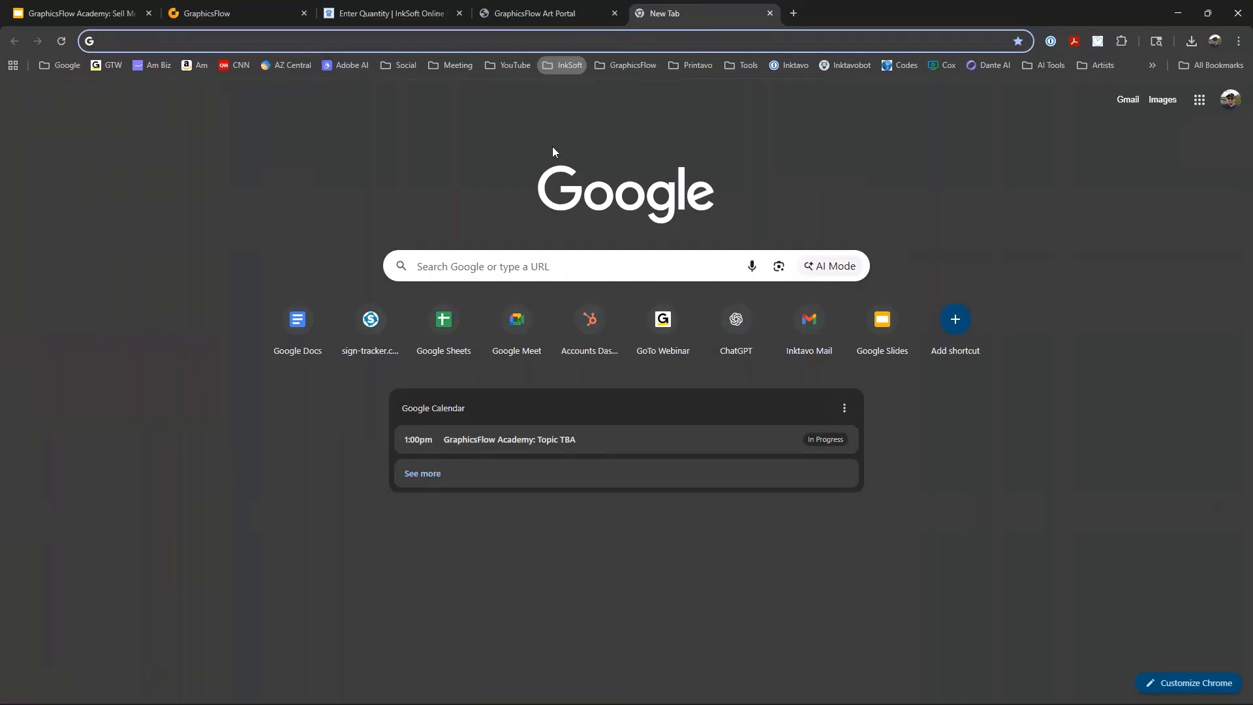
pyautogui.click(594, 145)
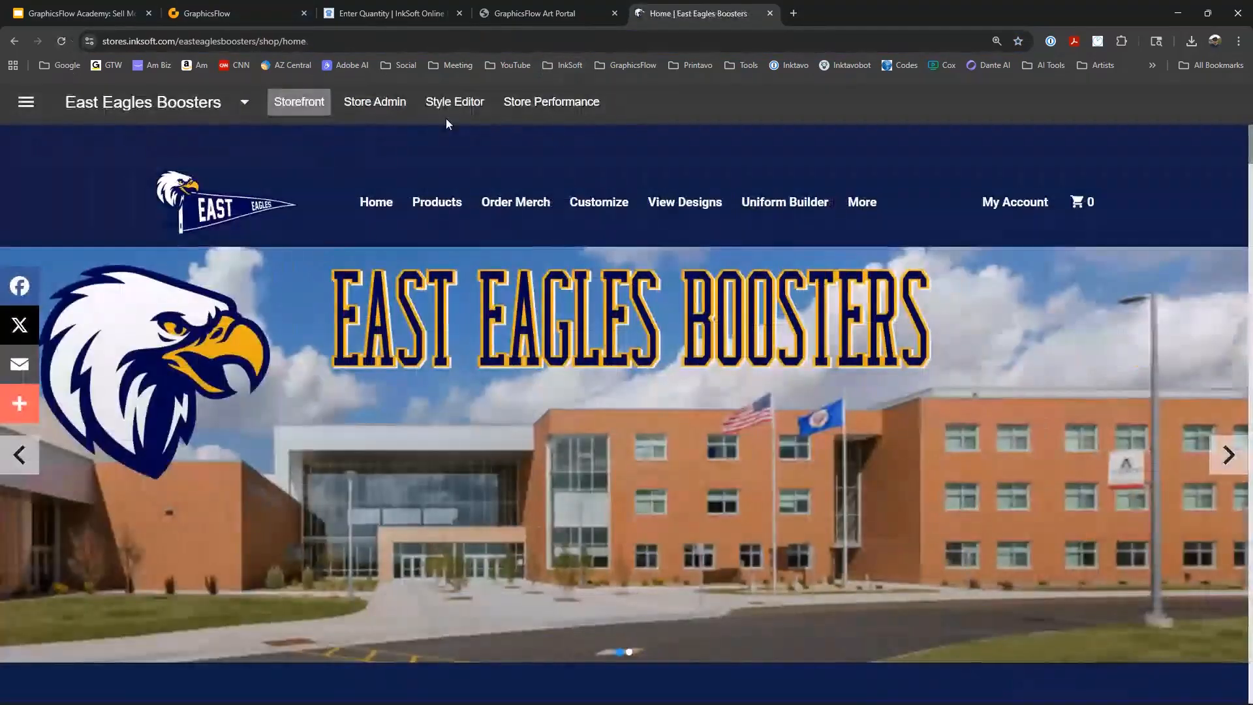
pyautogui.click(452, 104)
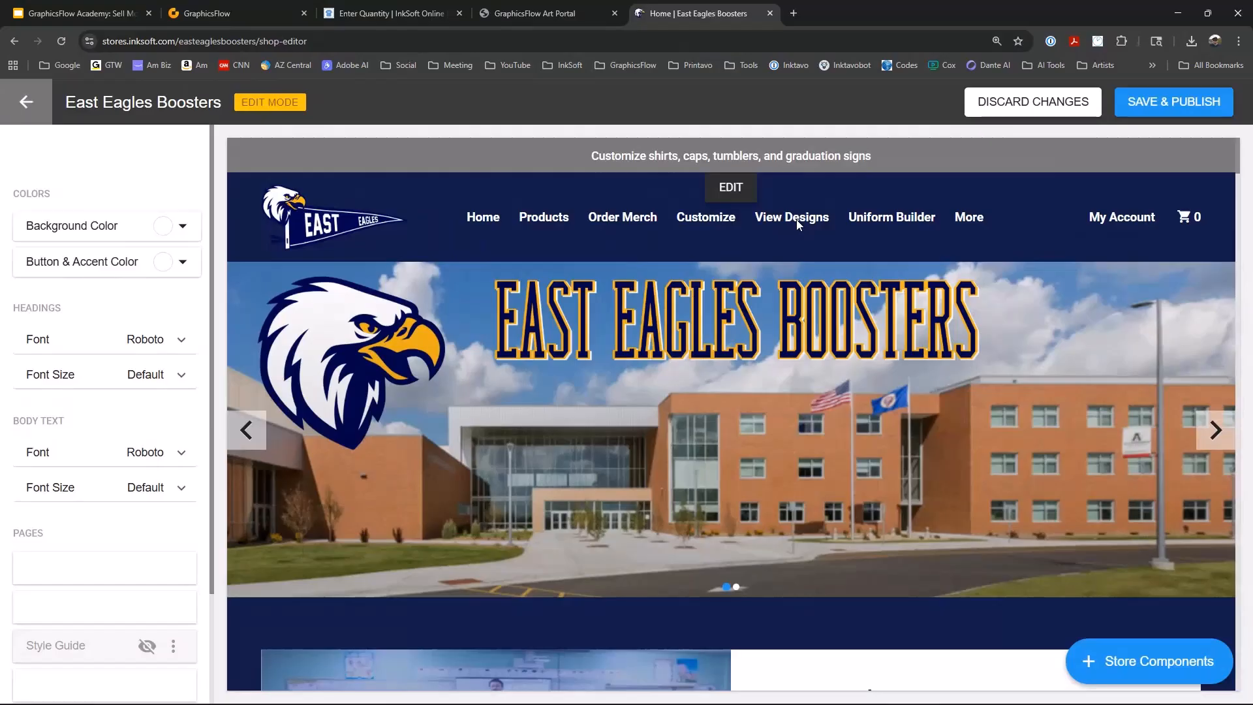
pyautogui.scroll(-2, 204, 581)
pyautogui.scroll(-1, 204, 581)
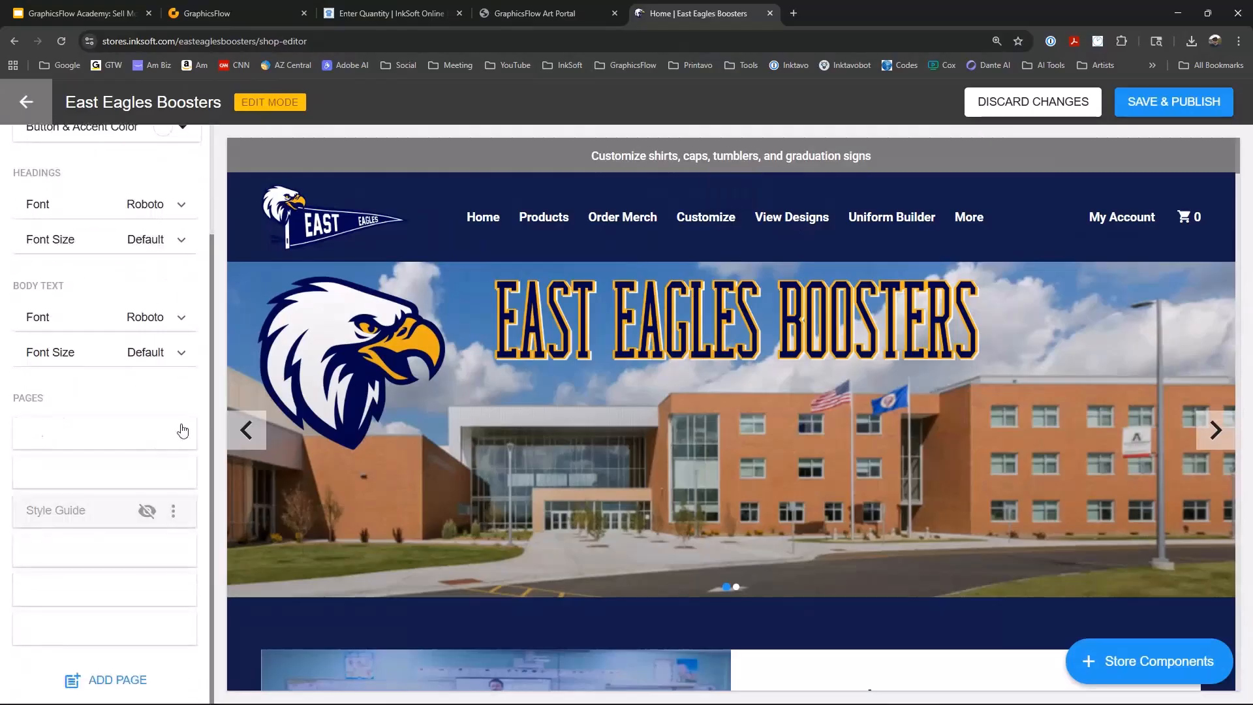
pyautogui.moveTo(808, 234)
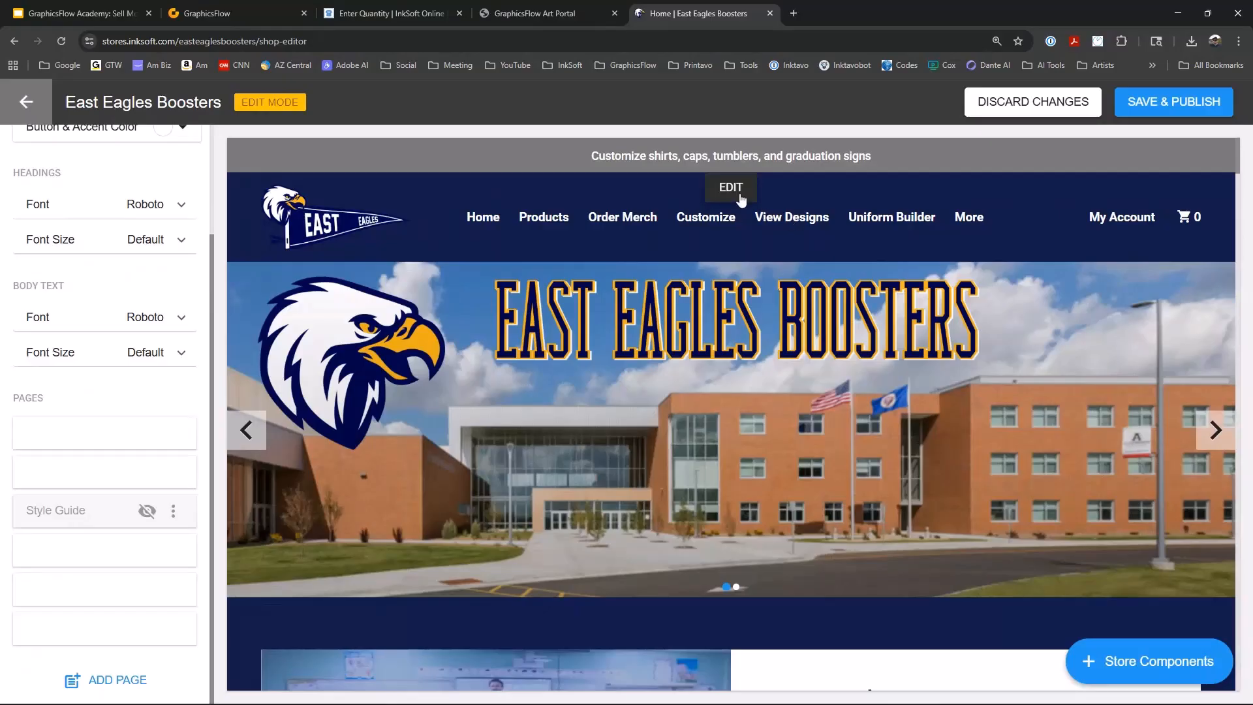
# Add a Layout 1 content block to the store's home page and paste the Art Portal embed code as its source code.
pyautogui.click(1190, 687)
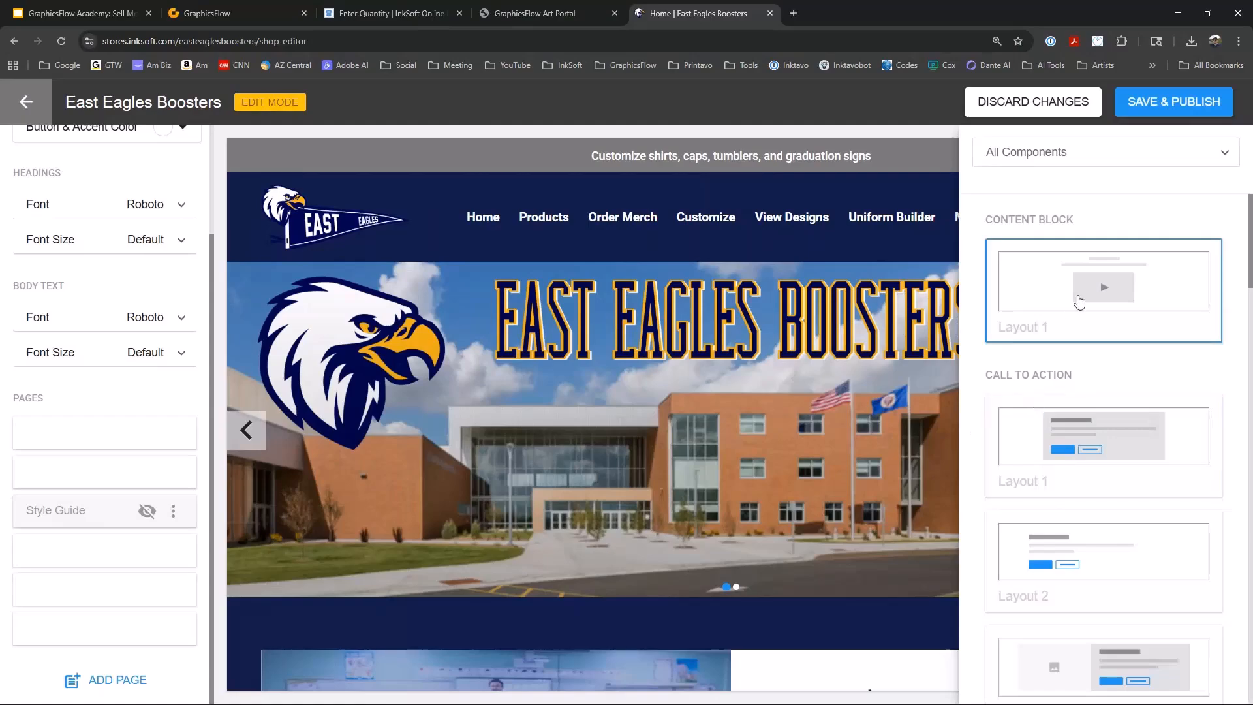
pyautogui.click(1052, 288)
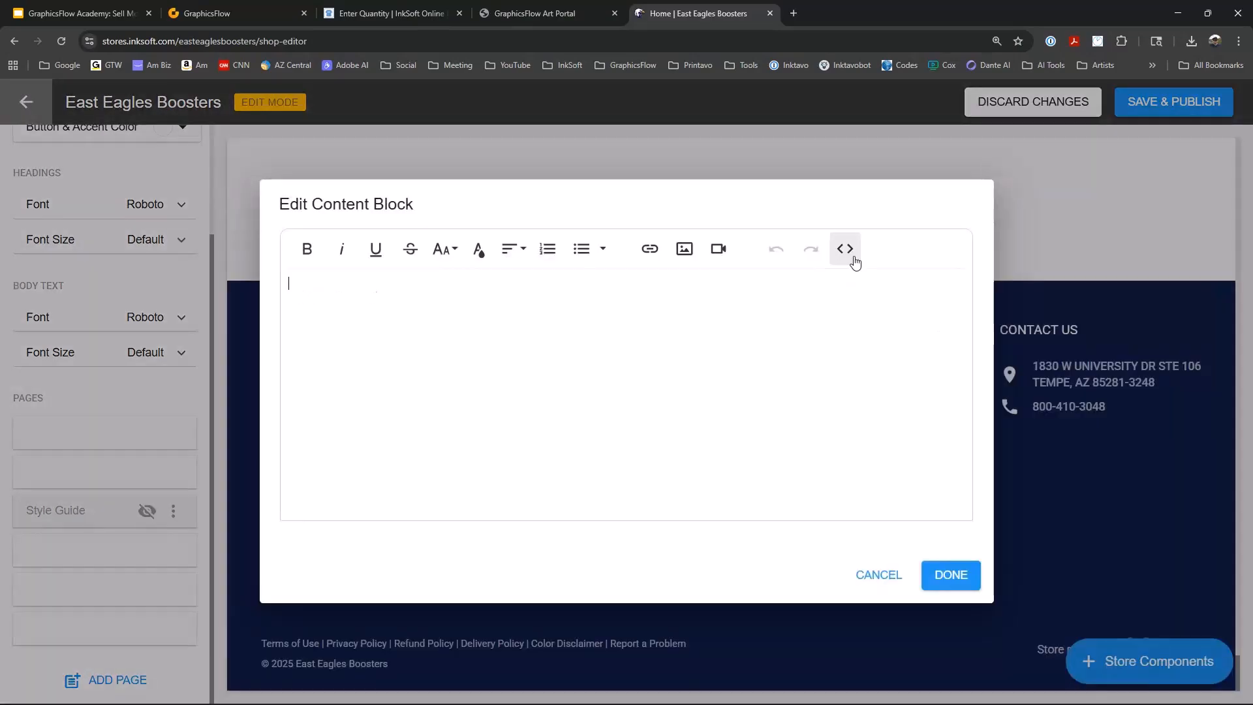
pyautogui.click(847, 250)
pyautogui.hotkey('ctrl', 'v')
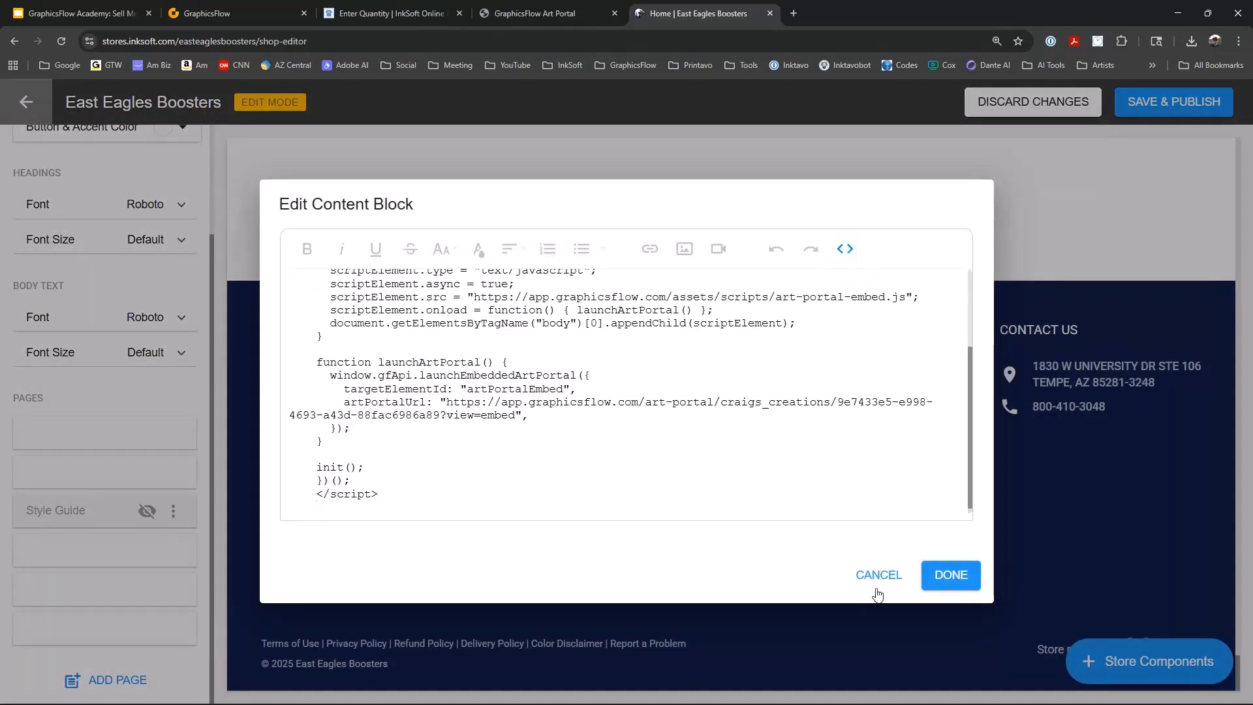
pyautogui.click(964, 586)
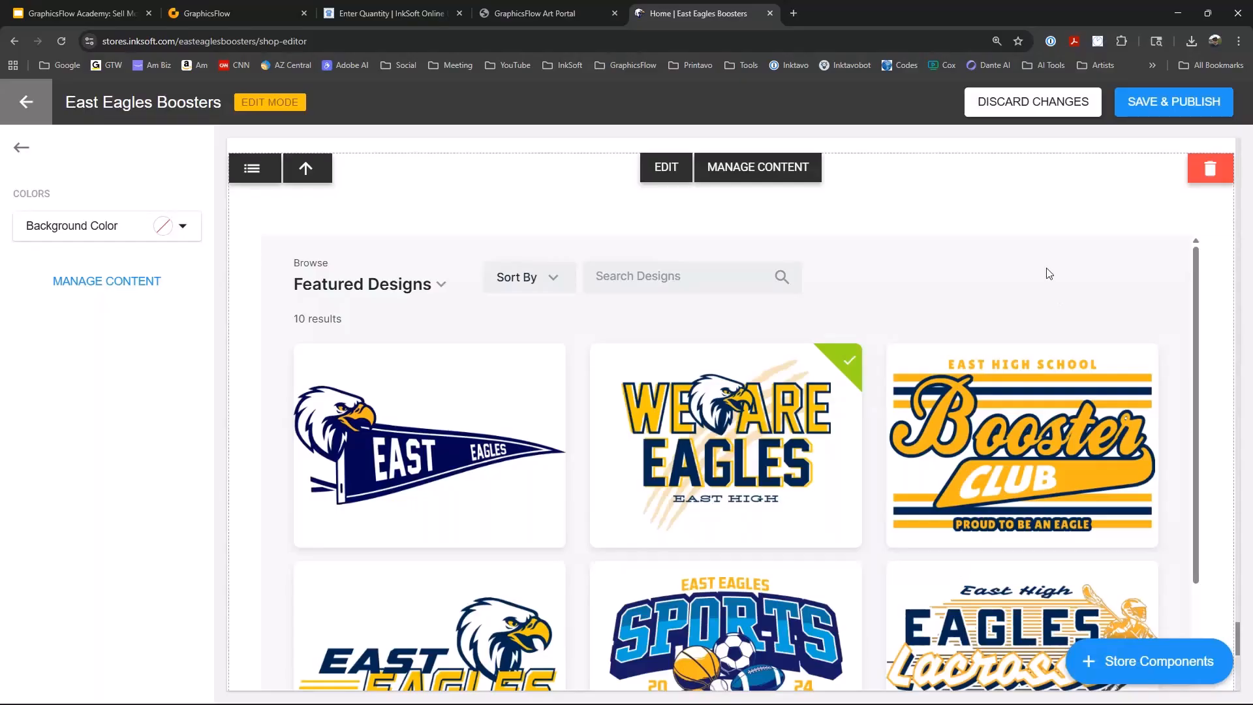
# Remove the content block with the embedded Art Portal from the home page and return to the storefront.
pyautogui.click(1208, 171)
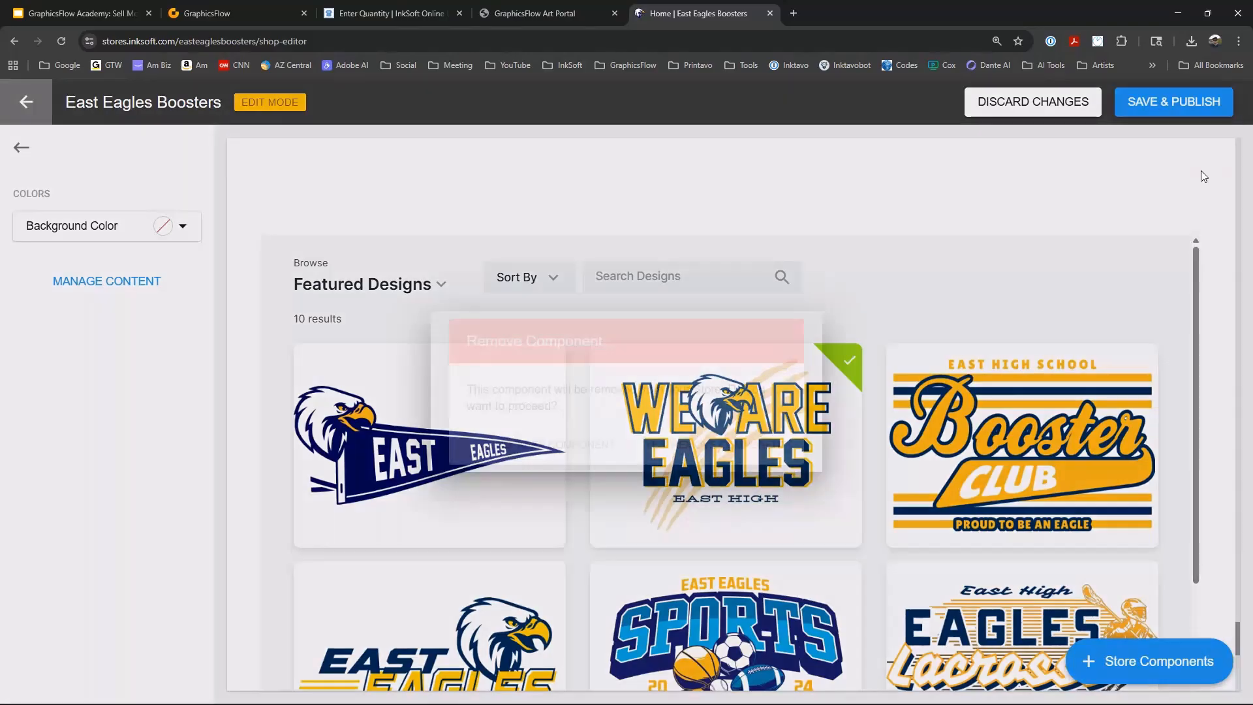
pyautogui.click(714, 451)
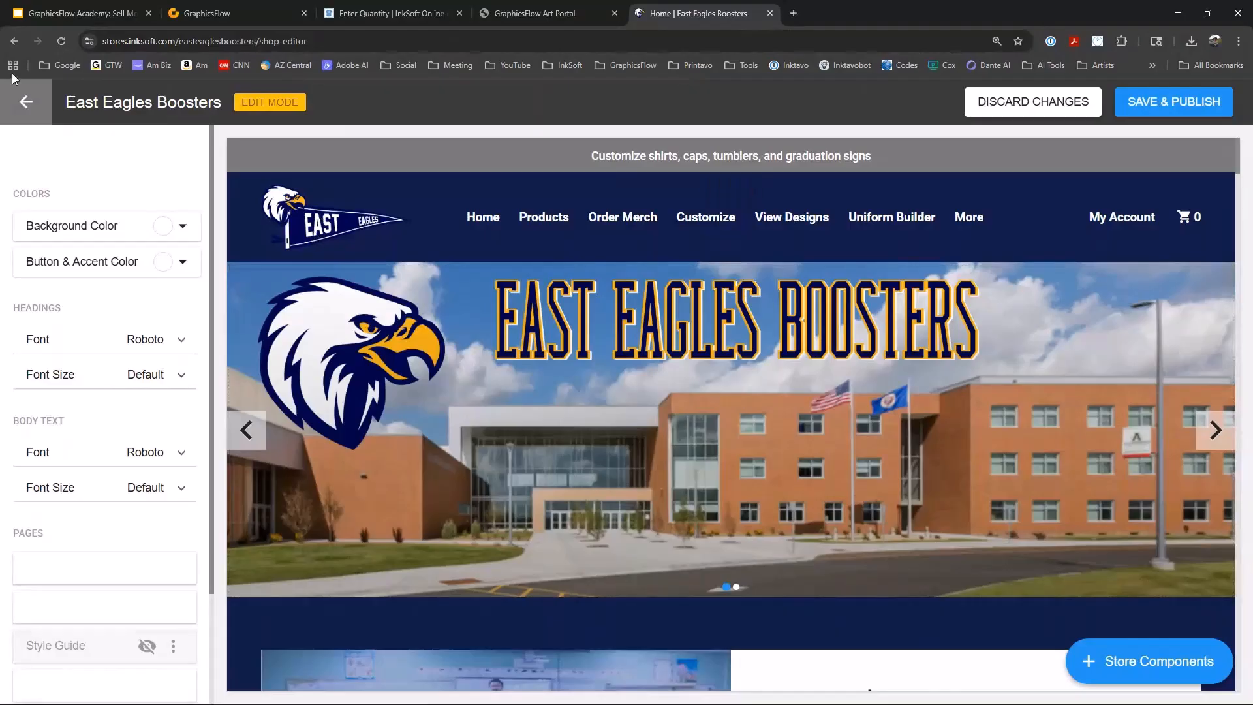
pyautogui.click(26, 102)
pyautogui.click(767, 449)
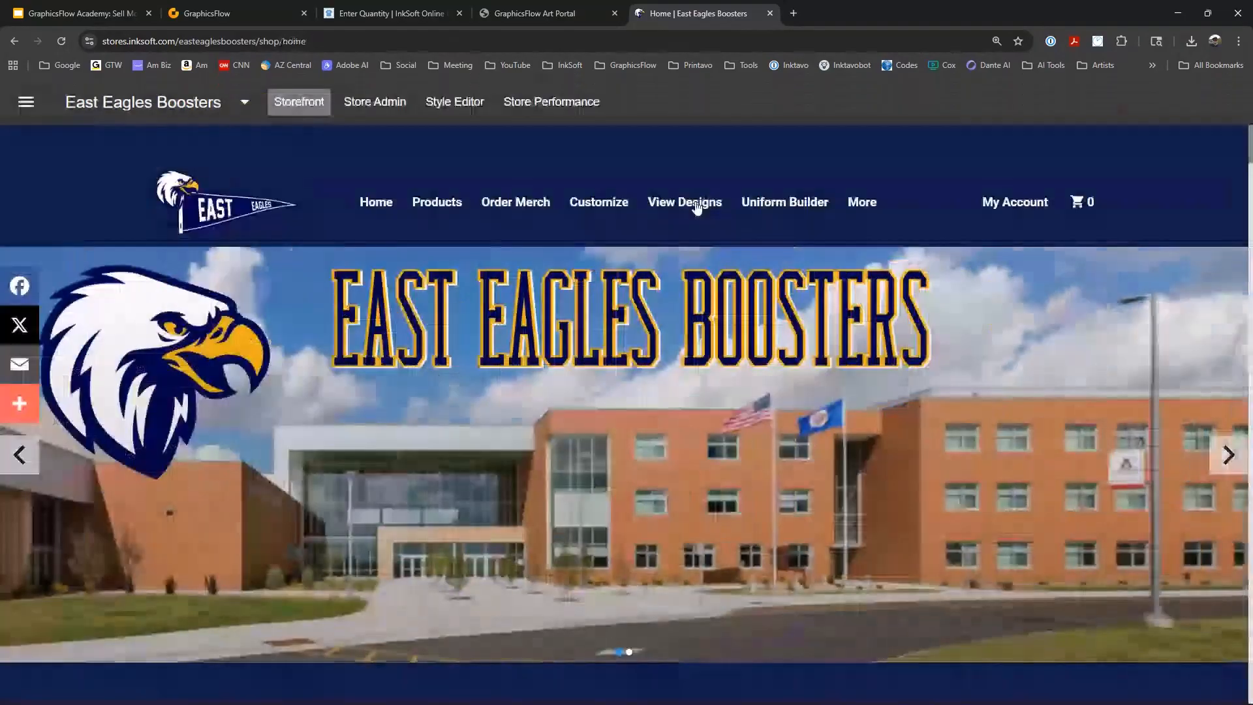
# View the store's View Designs page, and compare the Featured Designs and Design Ideas catalogs on the standalone Art Portal site.
pyautogui.click(698, 205)
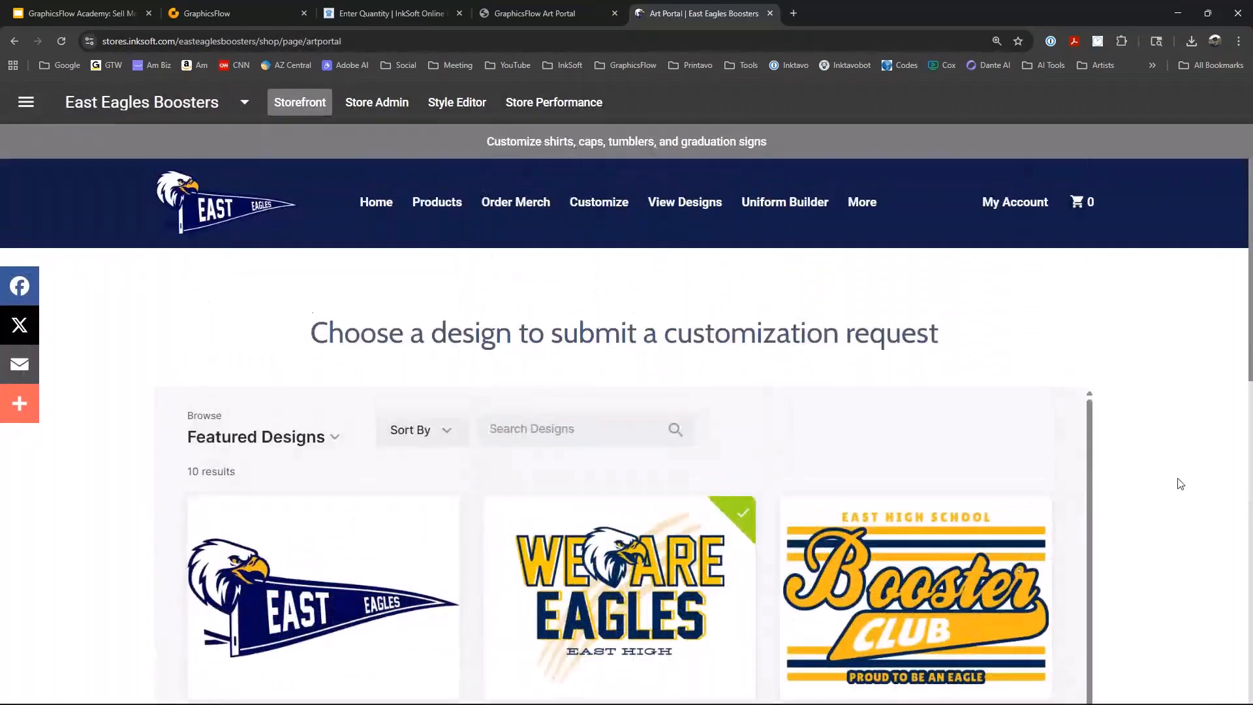
pyautogui.click(556, 16)
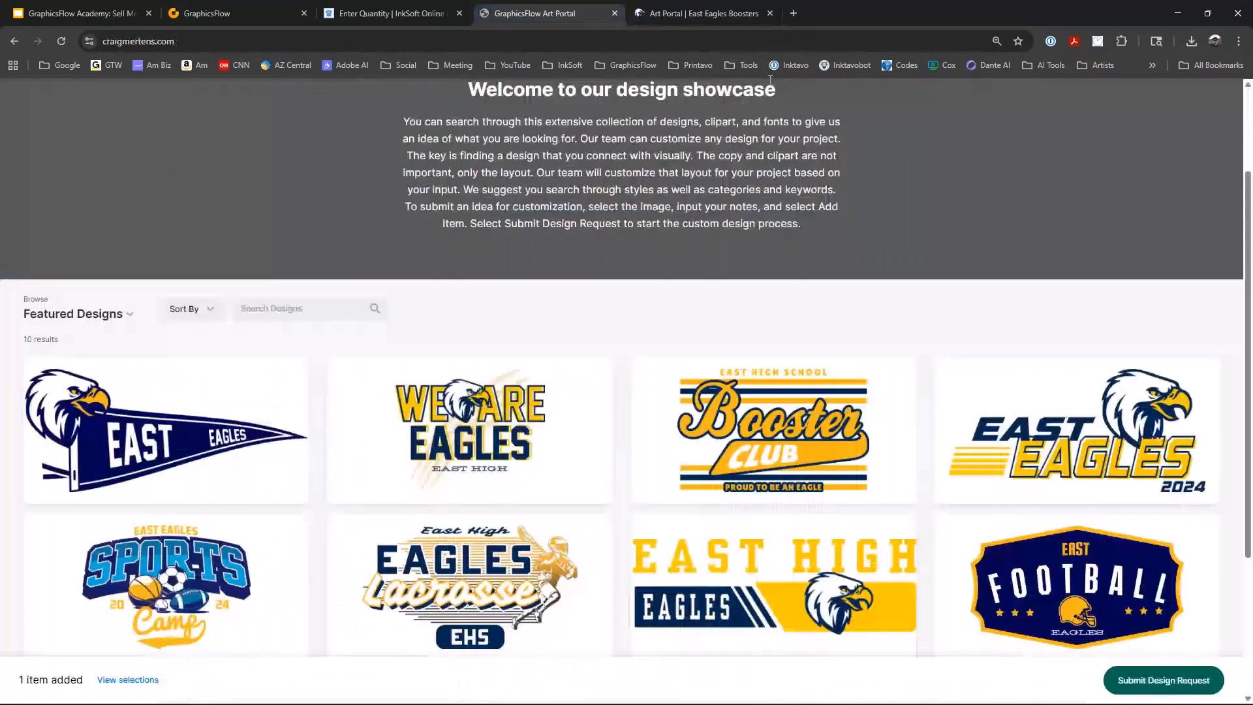
pyautogui.scroll(2, 220, 471)
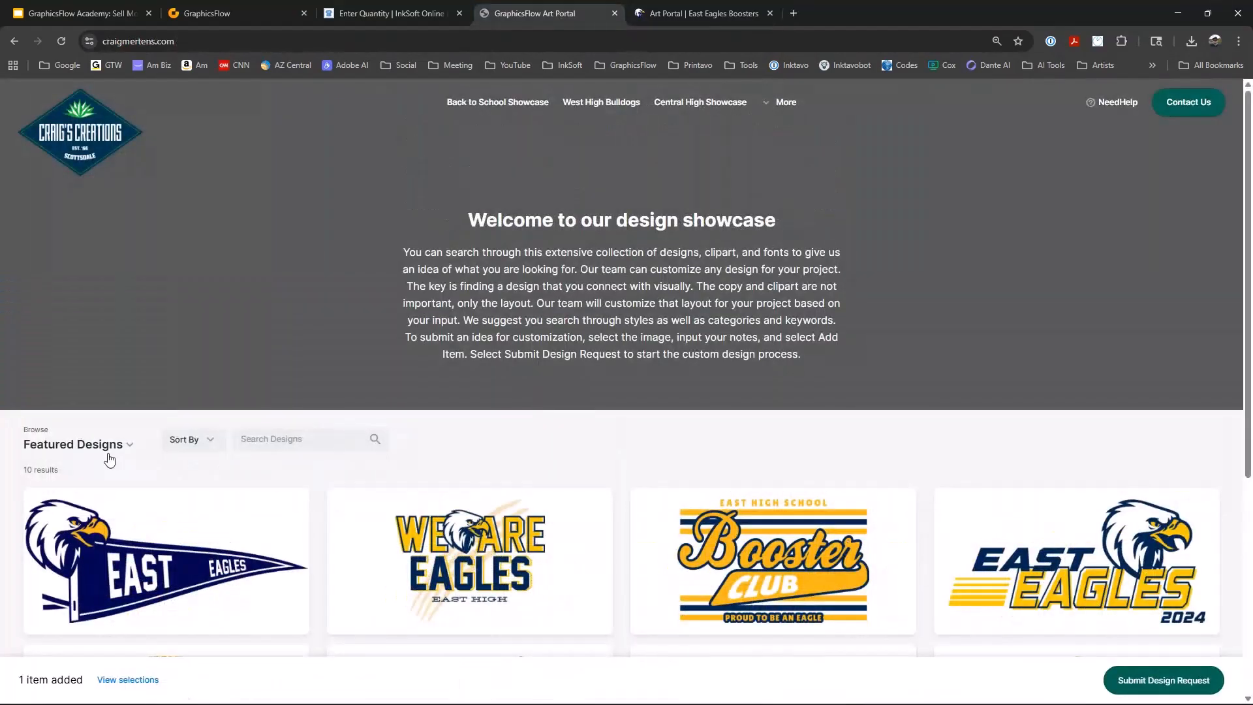
pyautogui.scroll(-2, 110, 460)
pyautogui.click(130, 315)
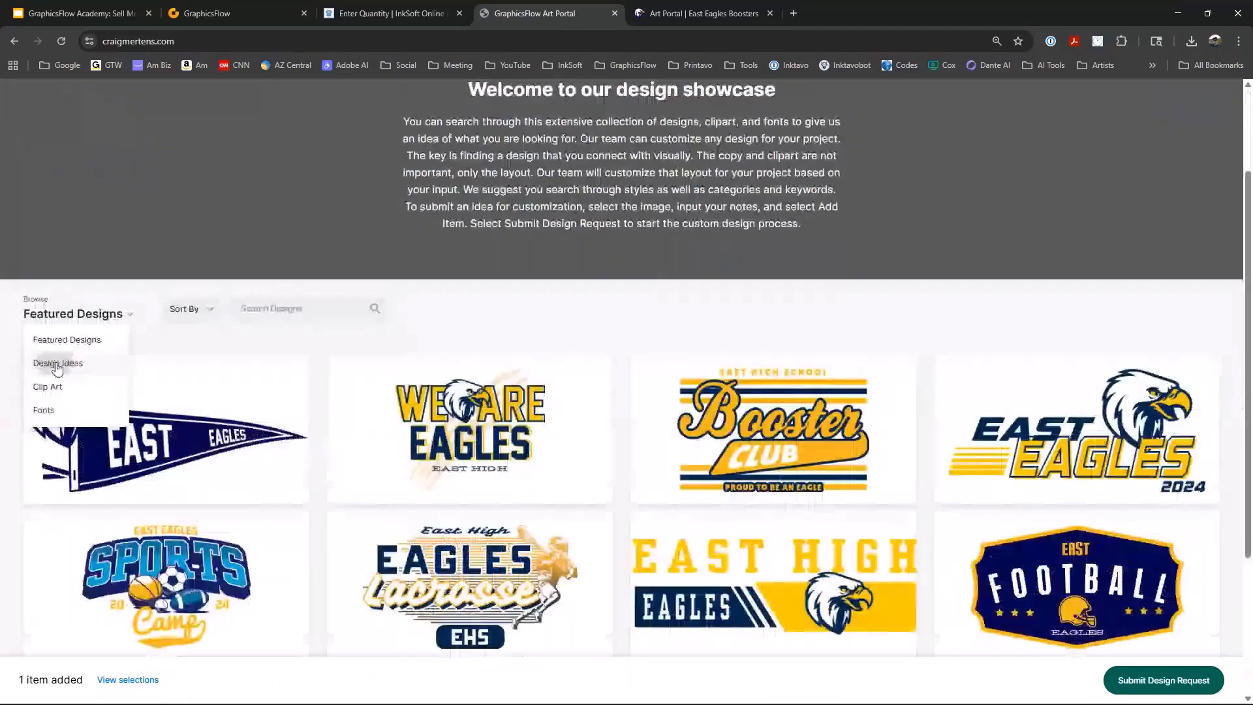
pyautogui.click(57, 364)
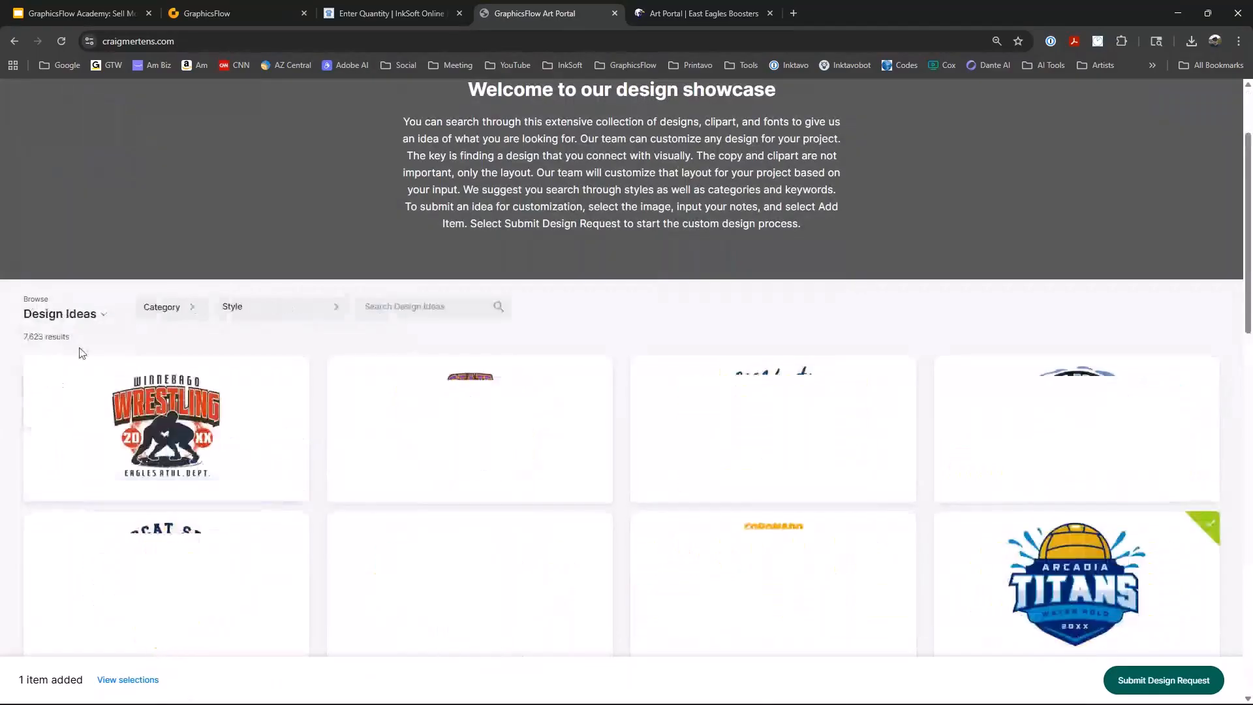
pyautogui.click(108, 316)
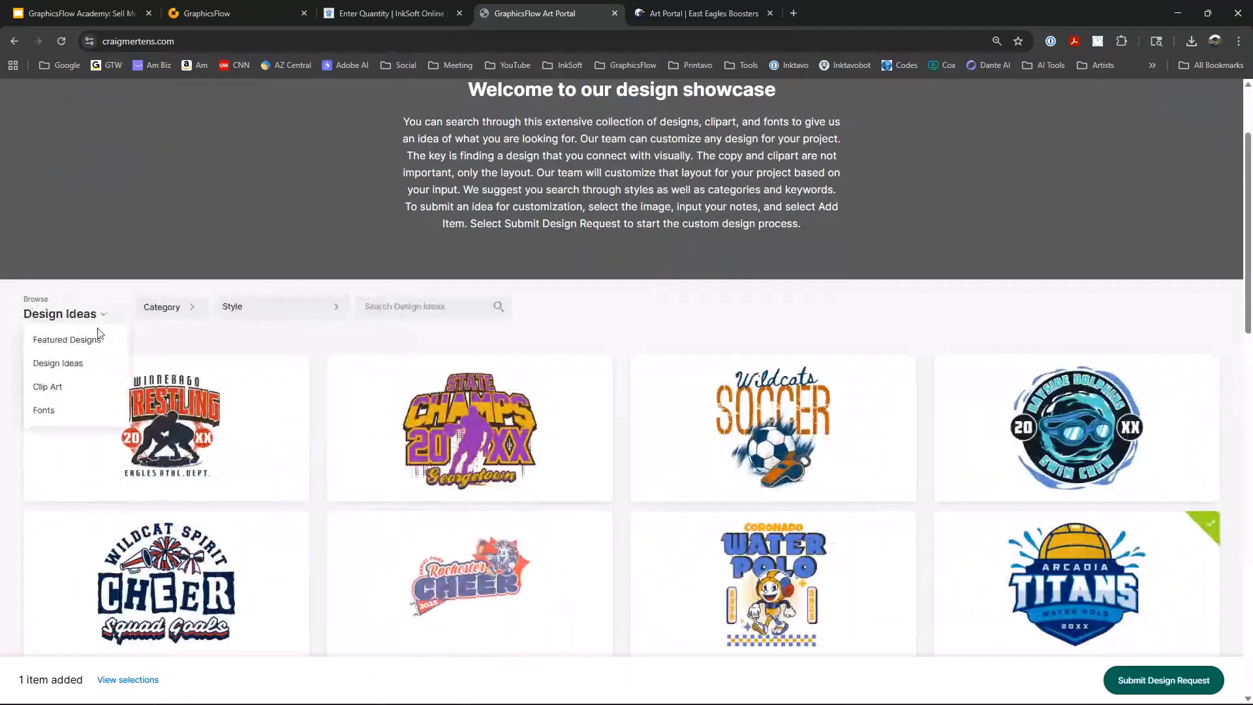
pyautogui.click(79, 340)
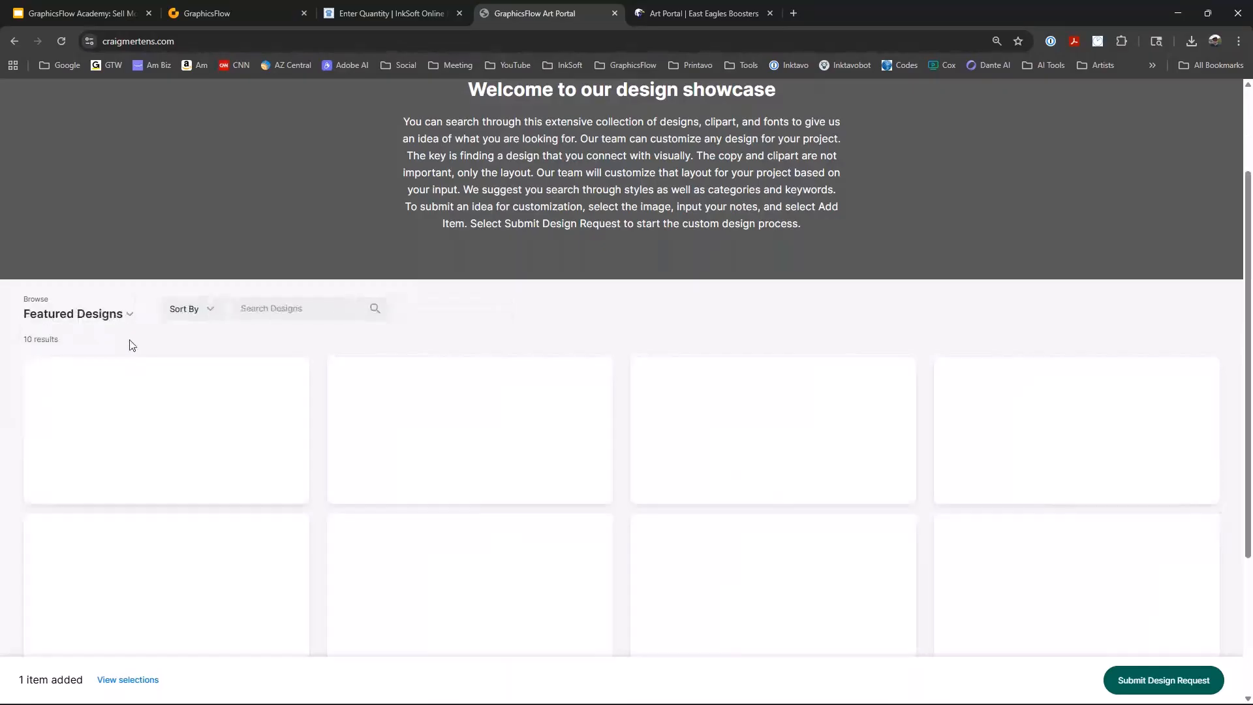
# Preview the East High Football 12 and East Eagles Lacrosse 03 featured designs with their notes forms, without adding either.
pyautogui.scroll(-3, 858, 224)
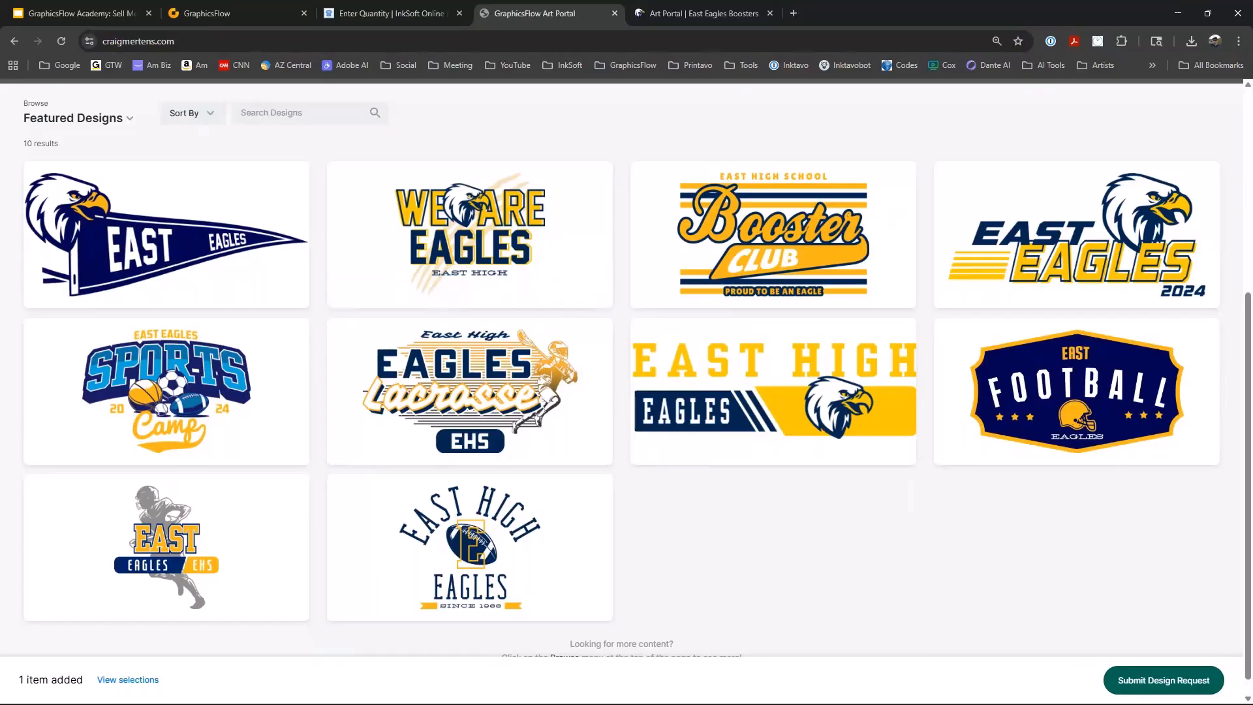
pyautogui.click(478, 518)
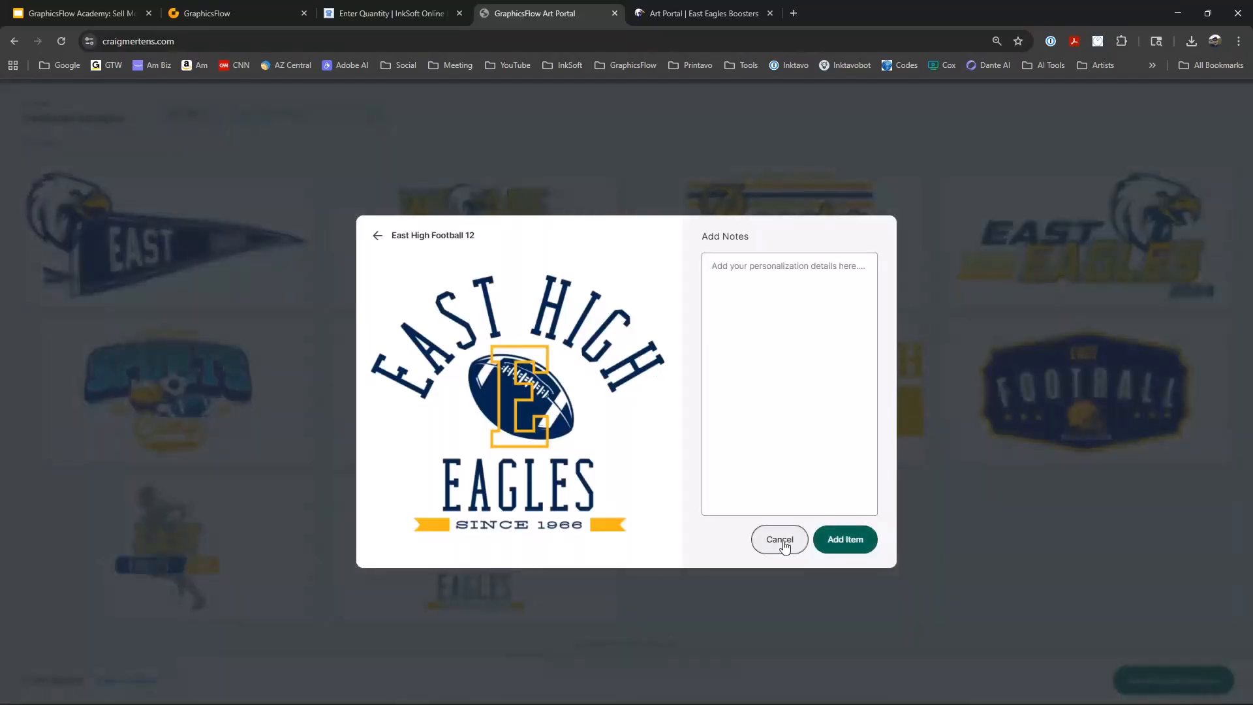
pyautogui.click(783, 543)
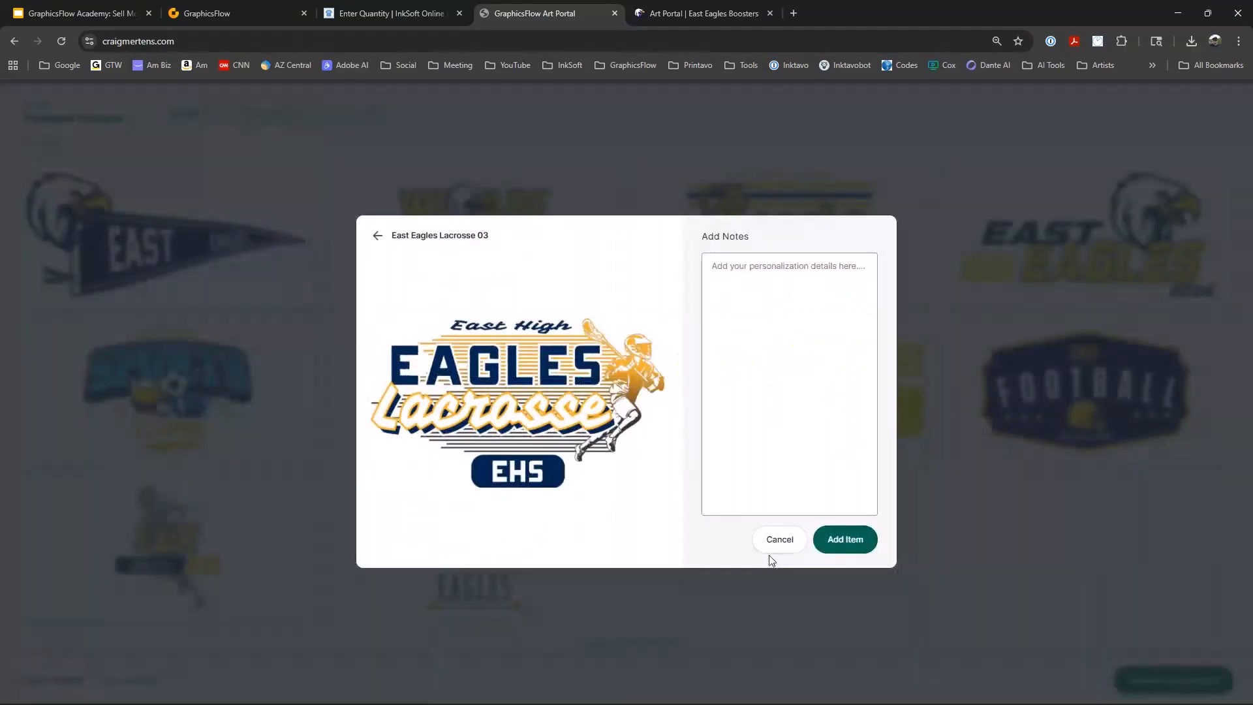
pyautogui.click(768, 553)
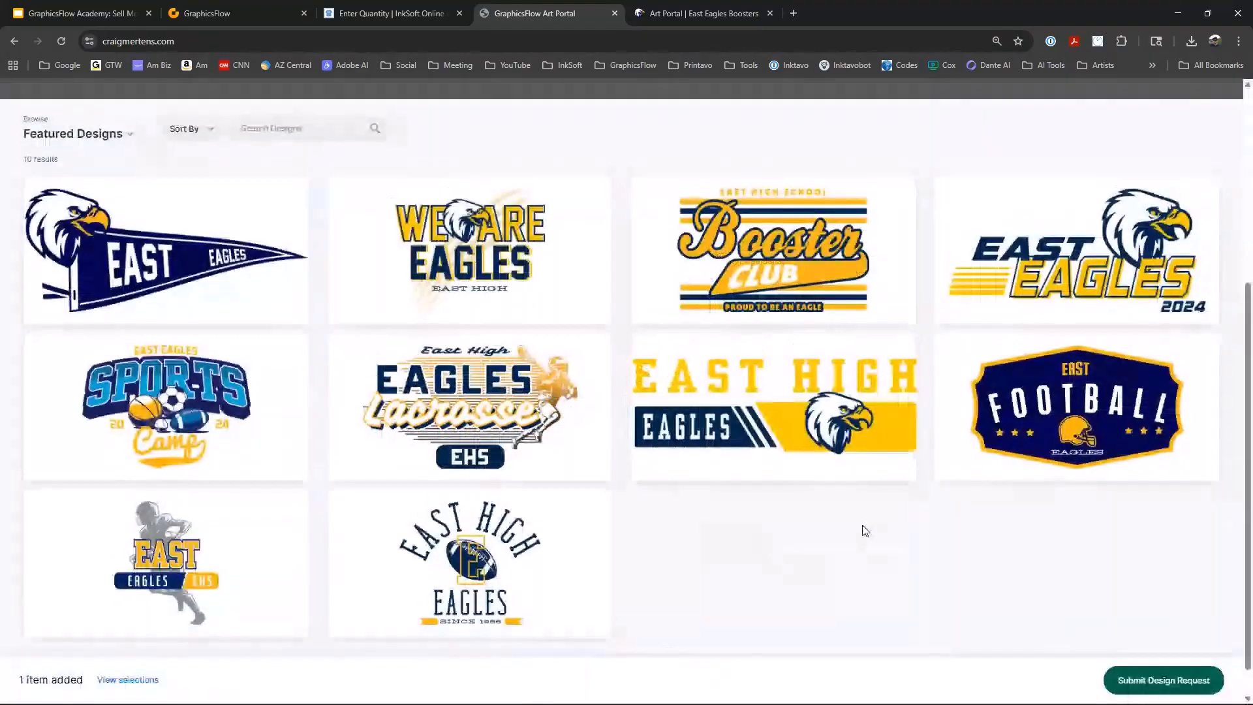
# Search the Art Portal's Design Ideas for "outd" and add the Outdoor Life Fall Retreat design to the selections without notes.
pyautogui.scroll(5, 863, 529)
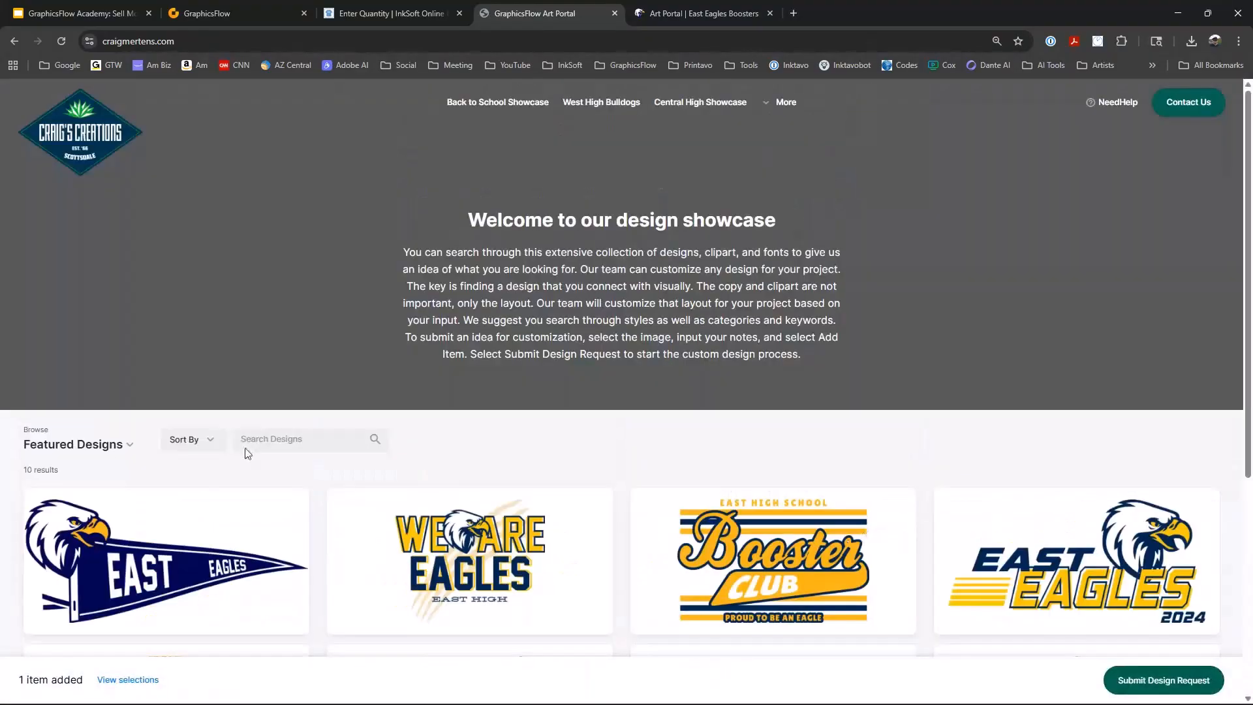
pyautogui.click(127, 448)
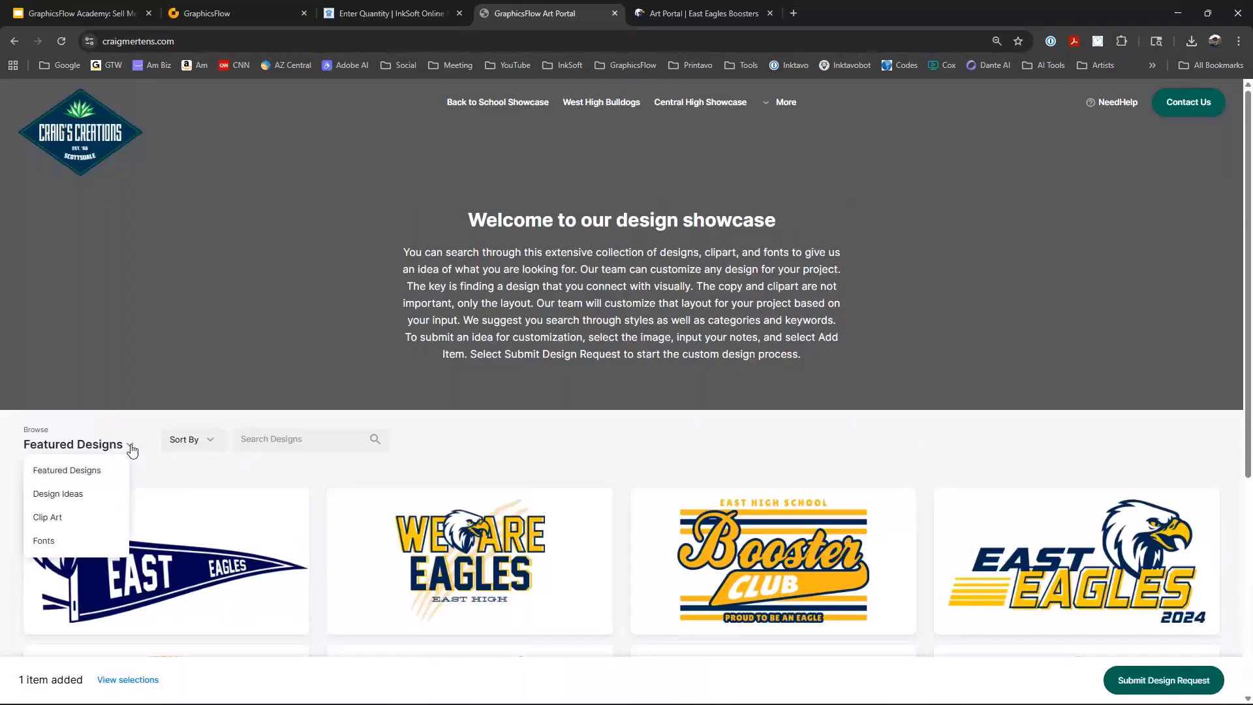
pyautogui.click(82, 500)
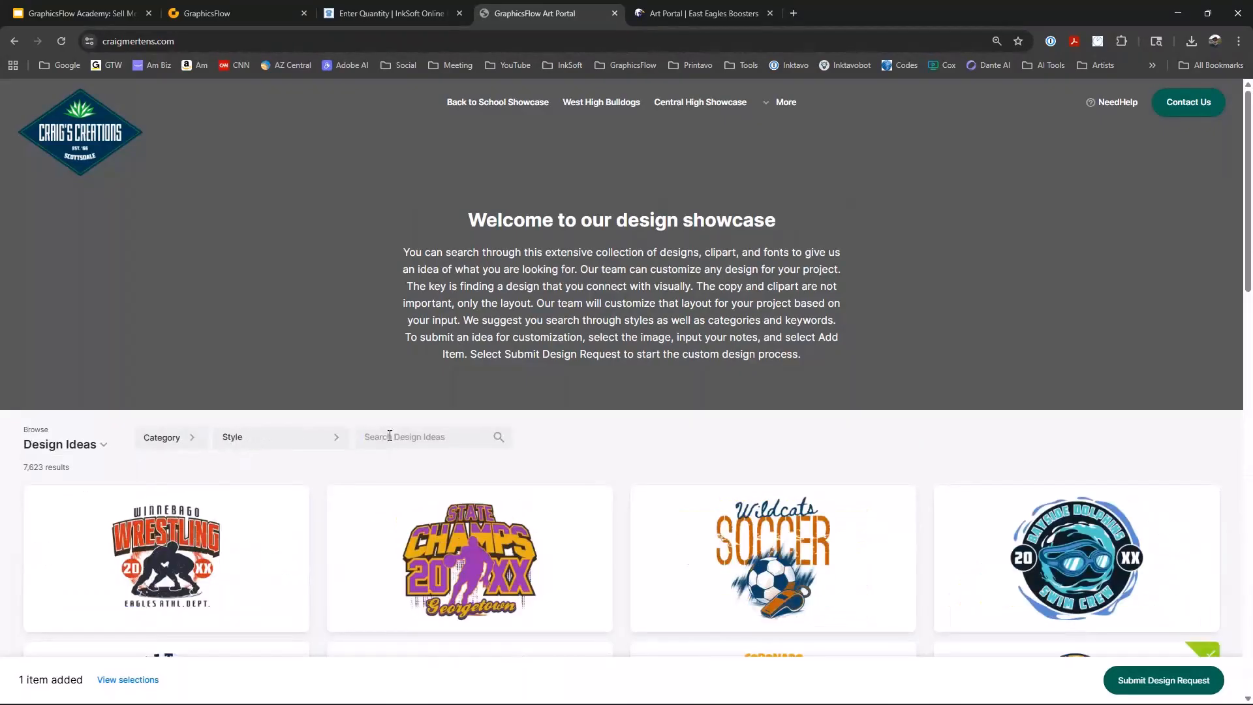
pyautogui.click(417, 433)
pyautogui.write('outd')
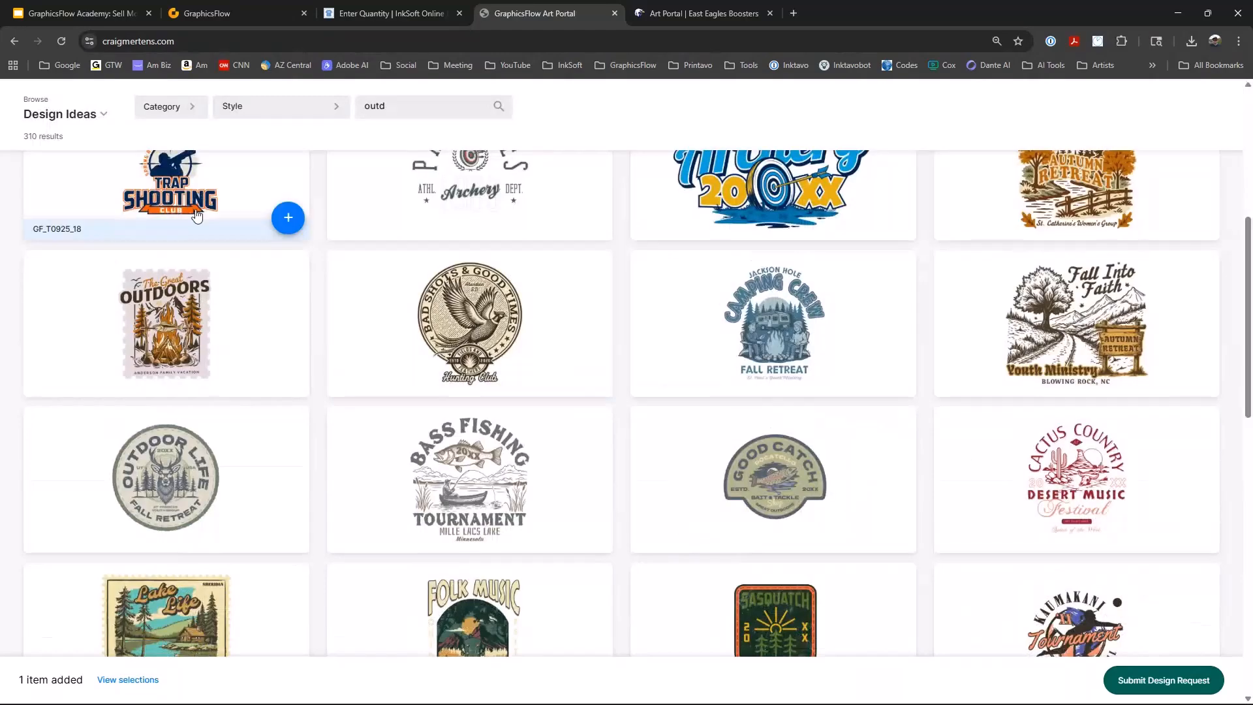
pyautogui.click(288, 528)
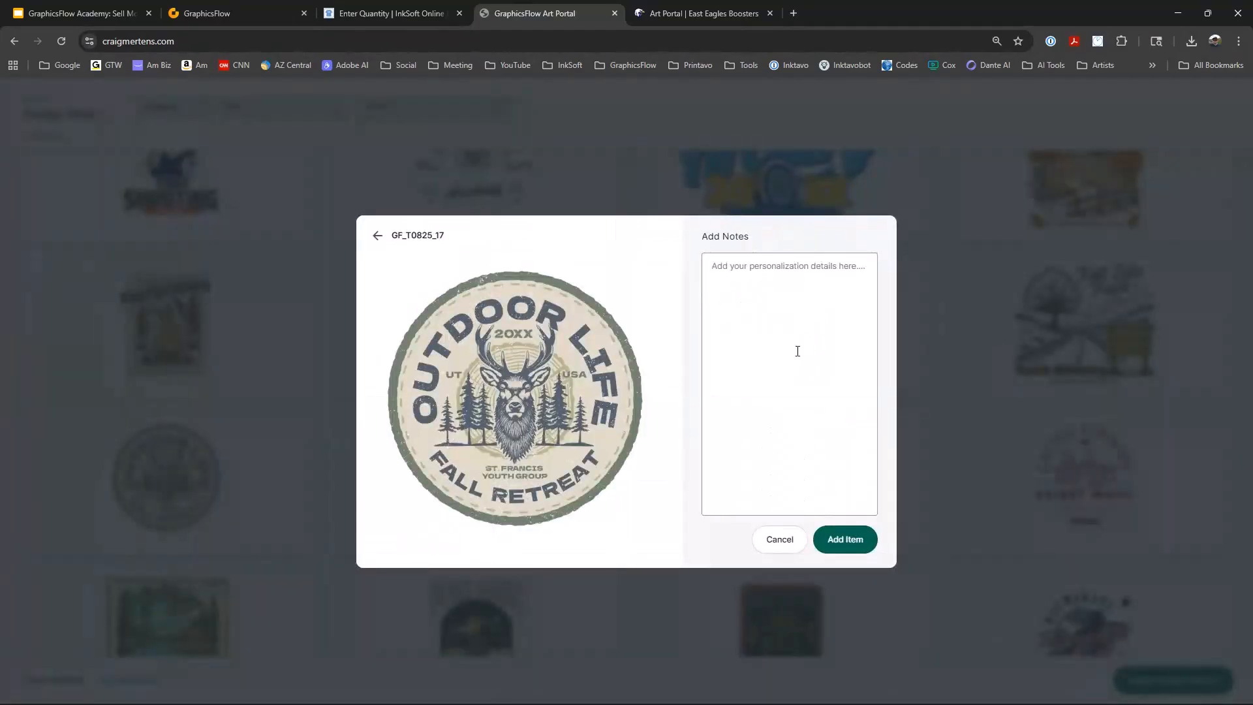
pyautogui.click(845, 539)
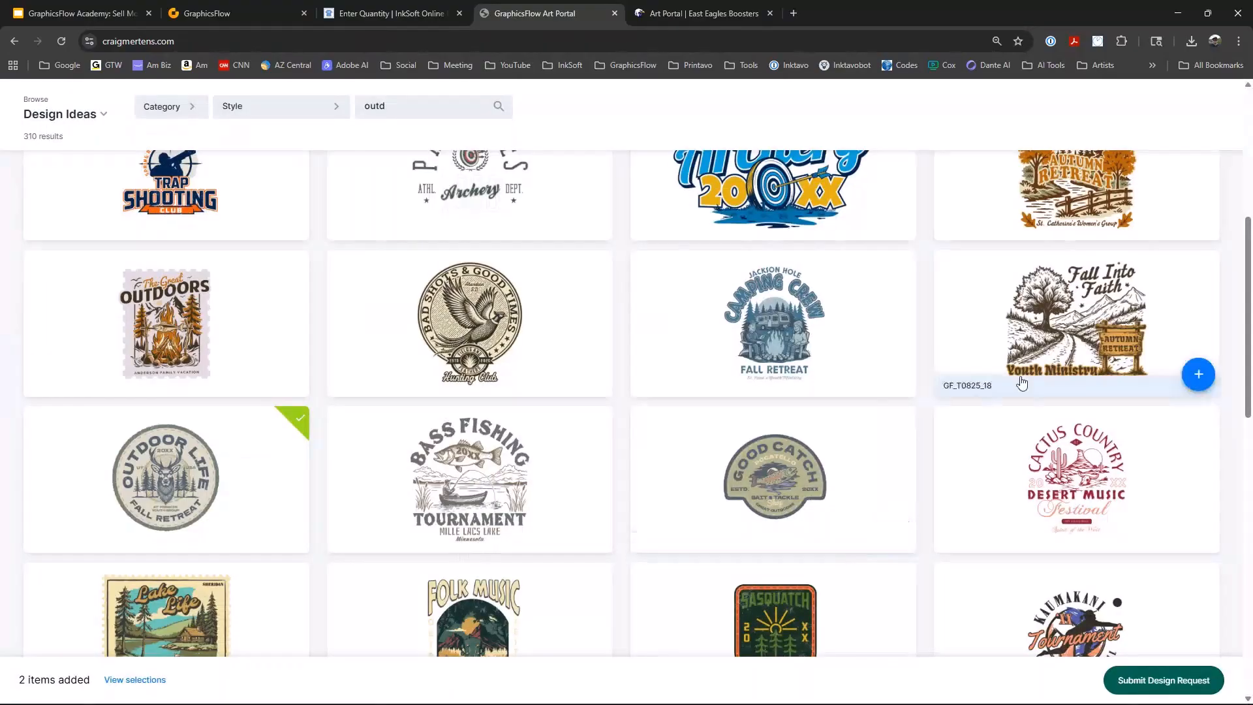
# Open the design request form for the selected items and examine its contact fields, project questions and art upload area.
pyautogui.click(1164, 680)
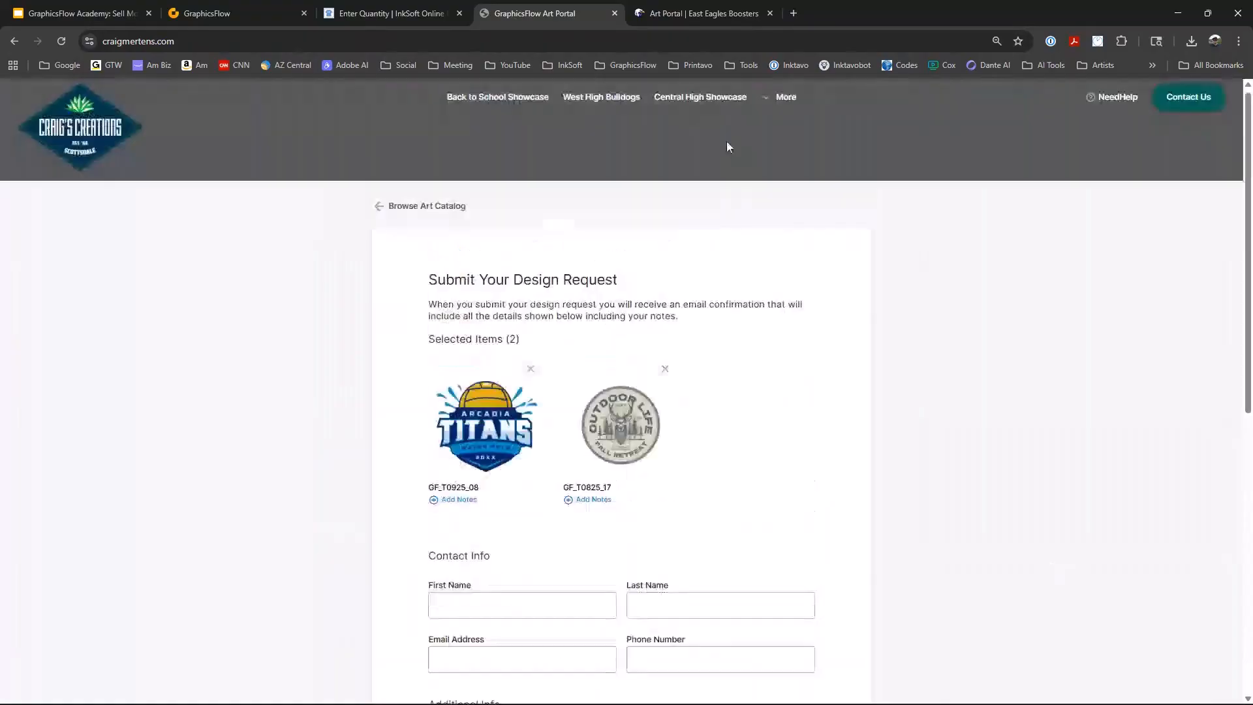
pyautogui.scroll(-6, 652, 326)
pyautogui.scroll(-5, 965, 406)
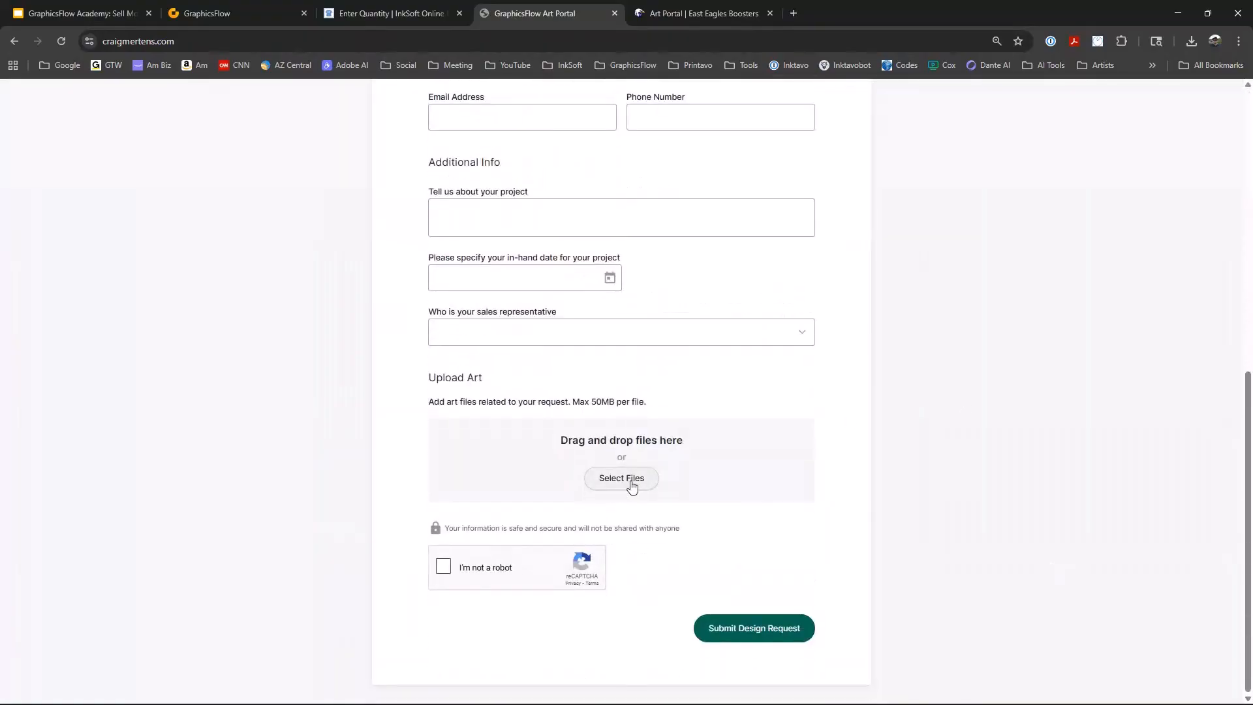
pyautogui.scroll(2, 777, 456)
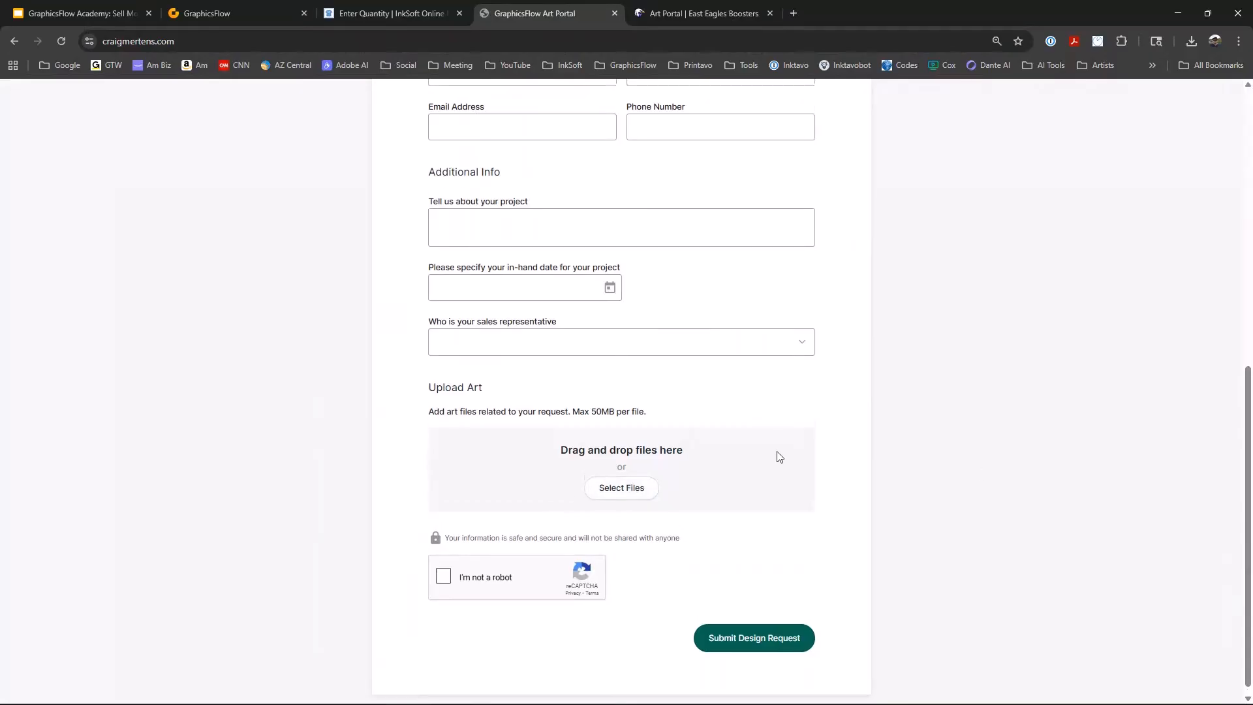
pyautogui.scroll(5, 780, 456)
pyautogui.scroll(-5, 780, 455)
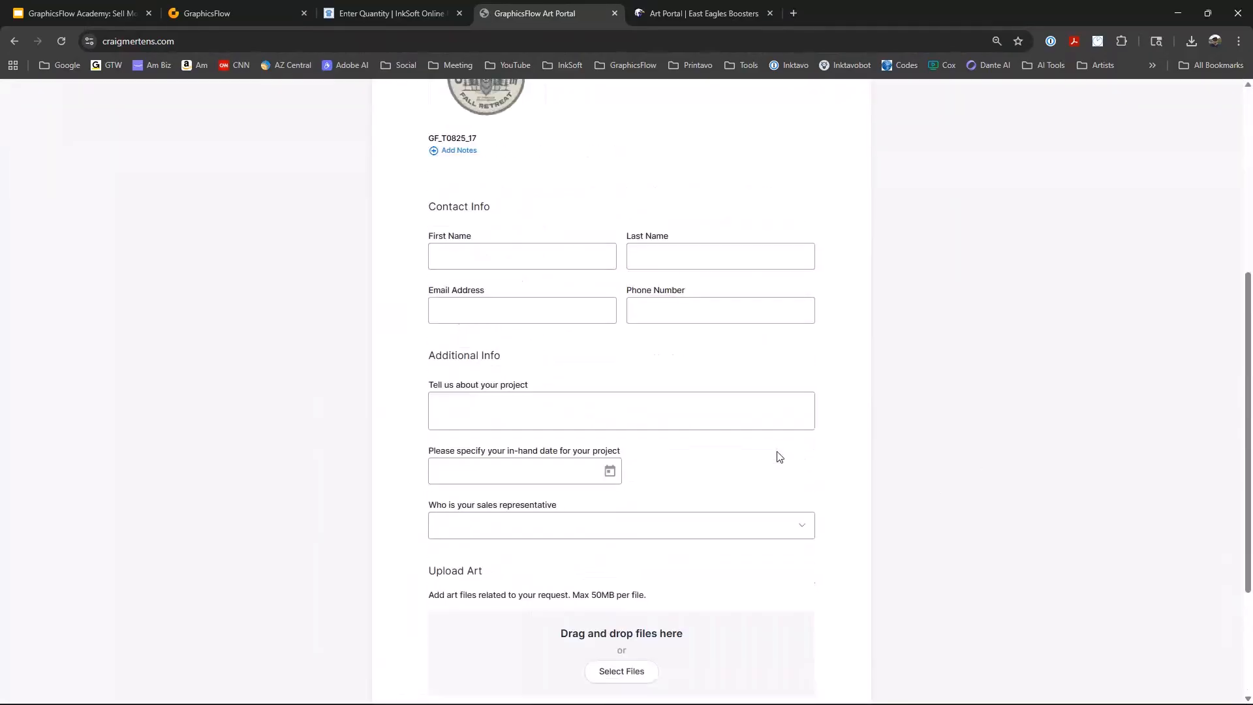
pyautogui.scroll(-2, 1027, 582)
pyautogui.scroll(5, 1030, 581)
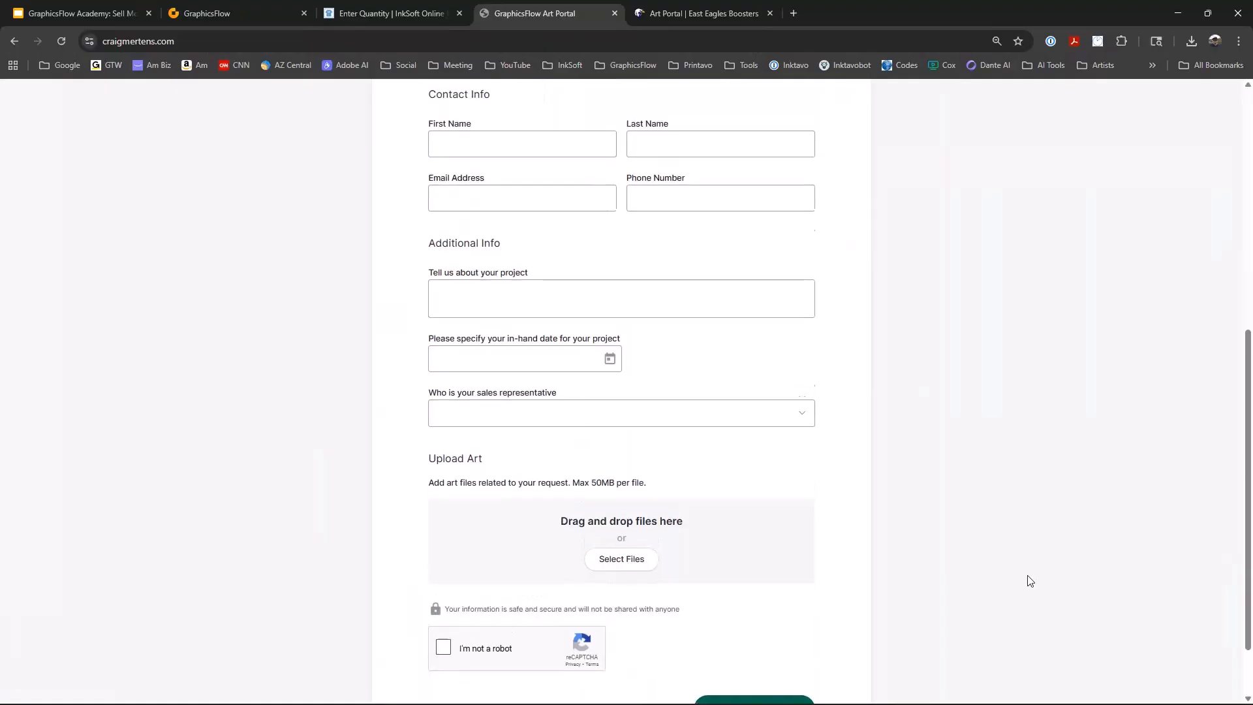
# Enlarge the design request page and inspect the custom web address of the standalone Art Portal site.
pyautogui.scroll(2, 1030, 580)
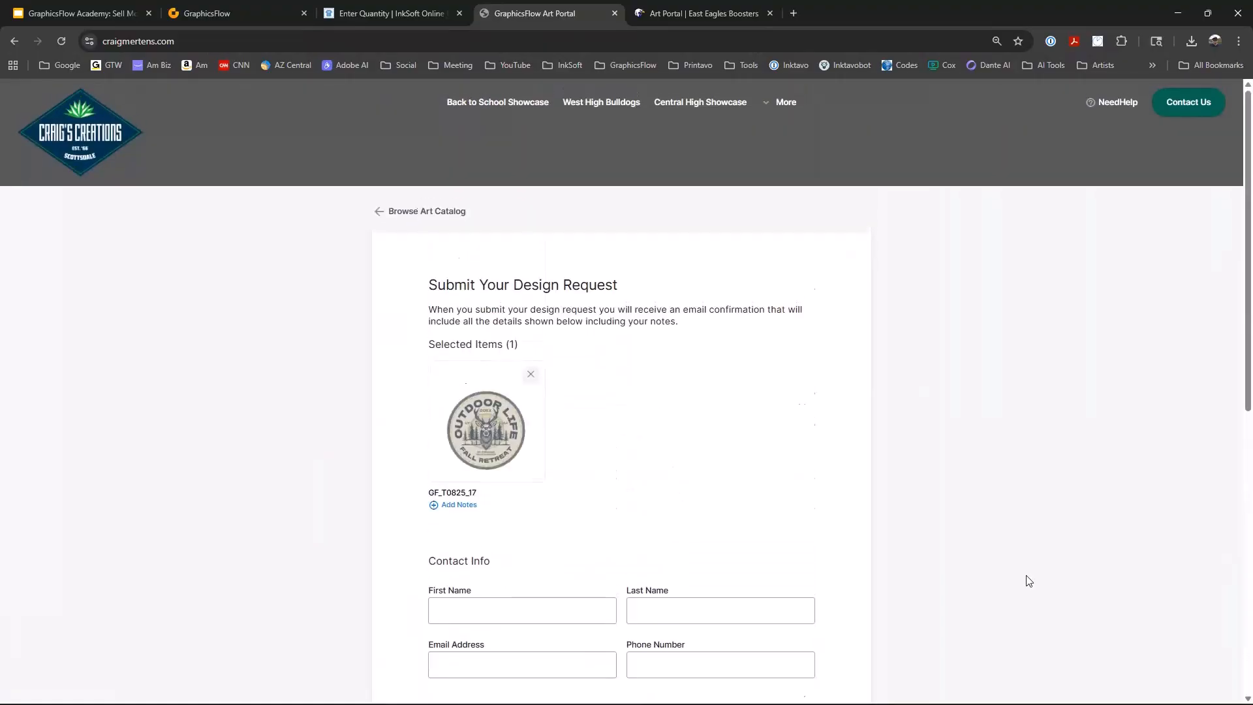
pyautogui.hotkey('ctrl', '-')
pyautogui.hotkey('ctrl', '+')
pyautogui.hotkey('ctrl', '+')
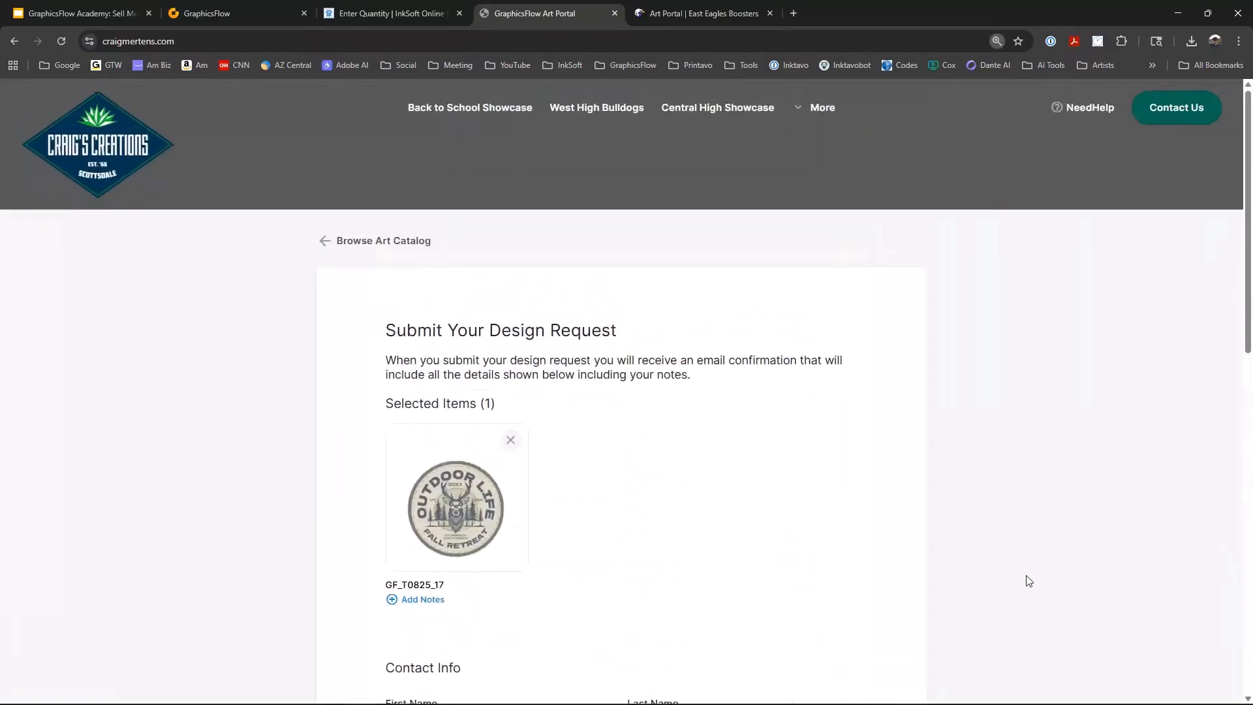
pyautogui.hotkey('ctrl', '+')
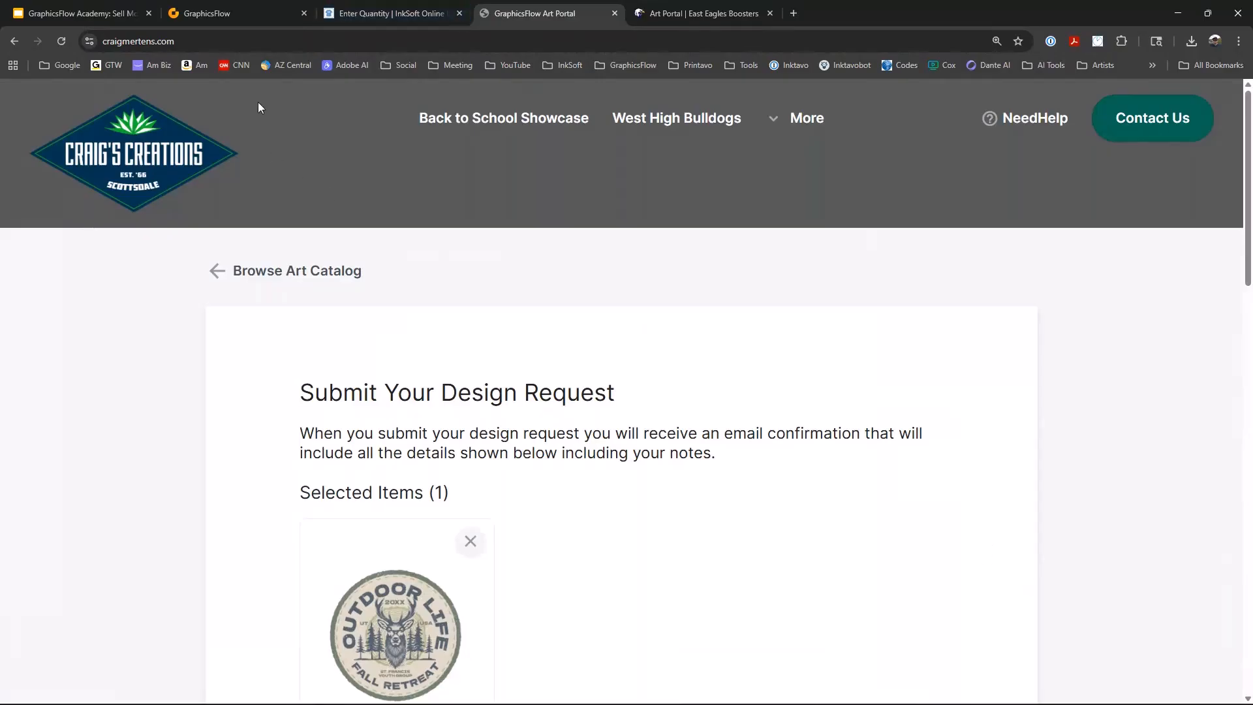
pyautogui.click(205, 40)
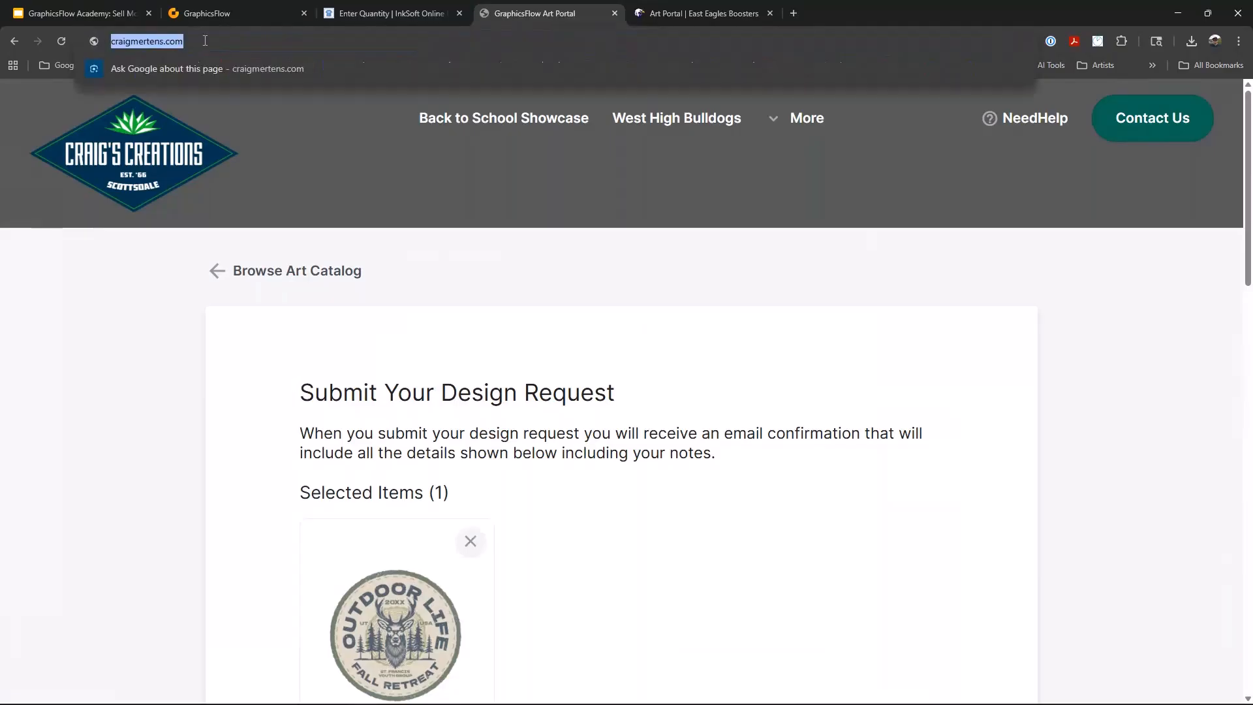
pyautogui.click(211, 41)
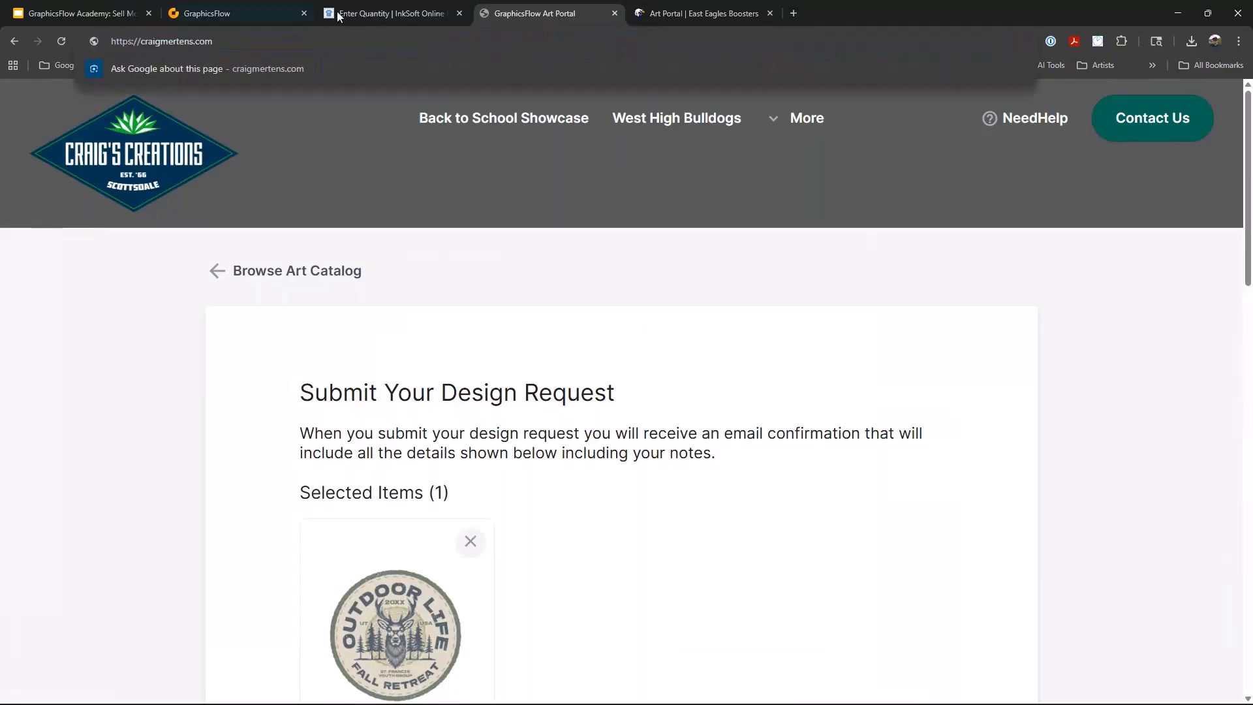
# Switch to the GraphicsFlow account settings and copy the Art Portal's shareable link from the View Settings.
pyautogui.click(274, 10)
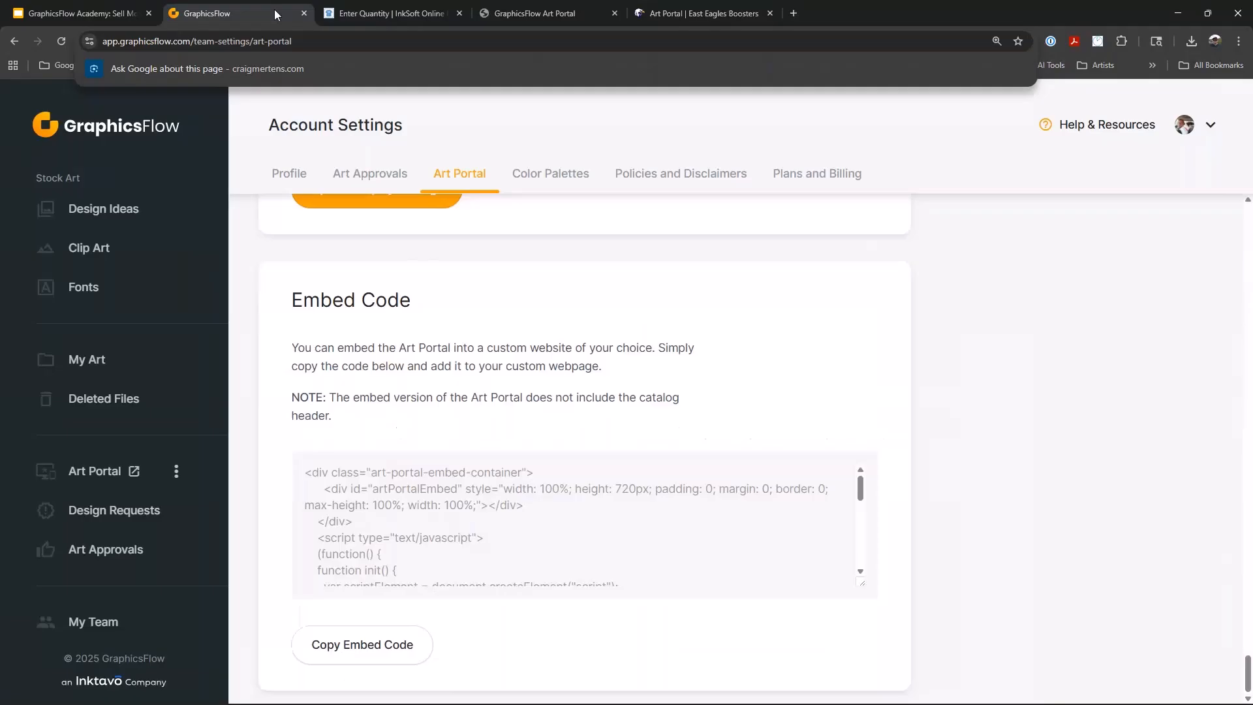
pyautogui.scroll(15, 636, 249)
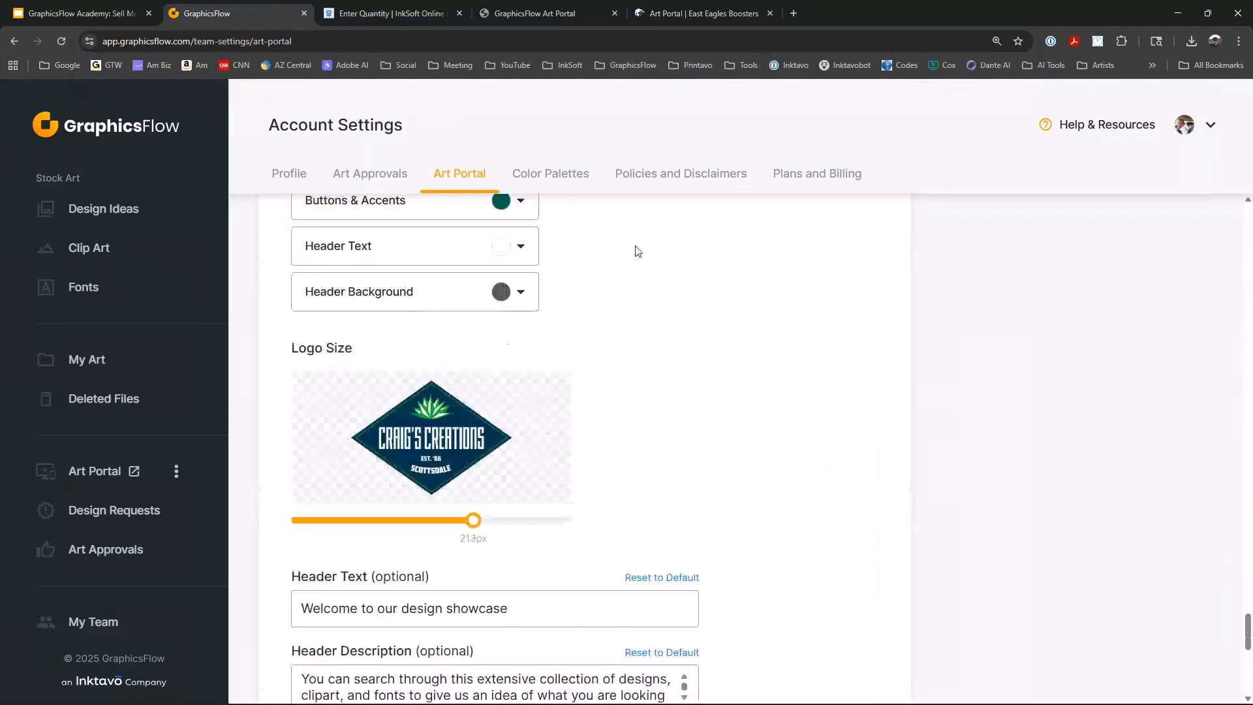
pyautogui.scroll(5, 1218, 507)
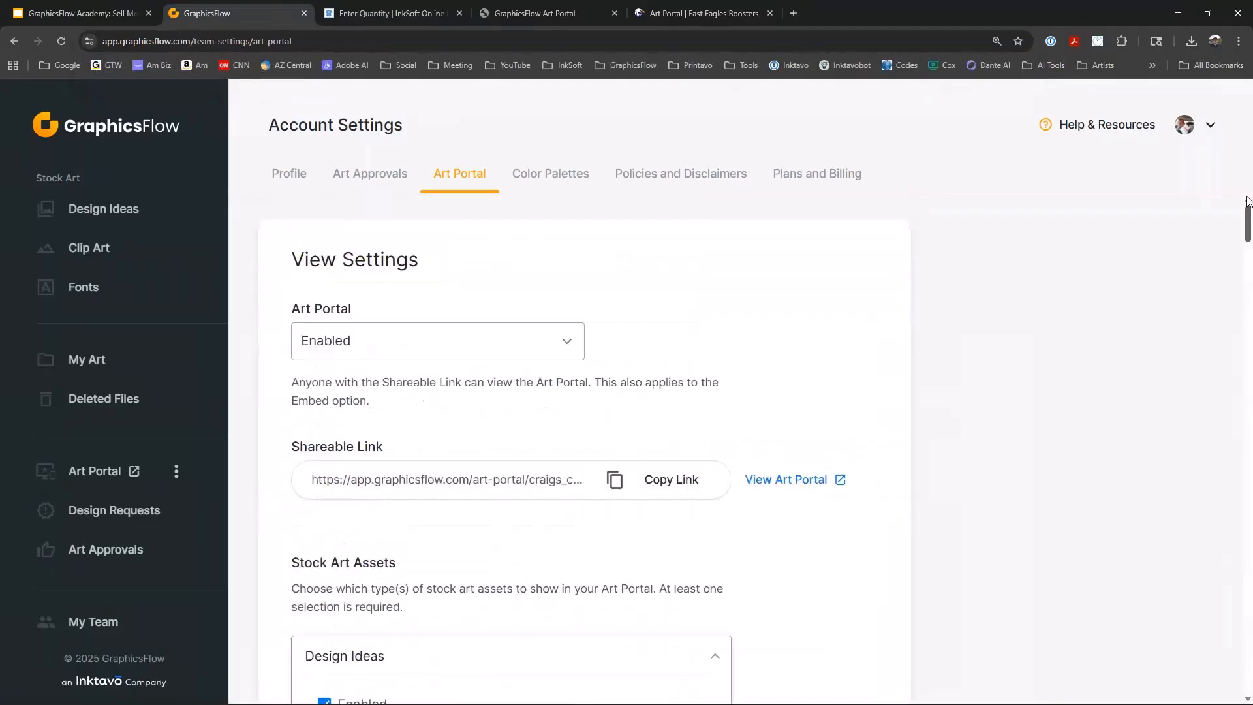
pyautogui.click(674, 482)
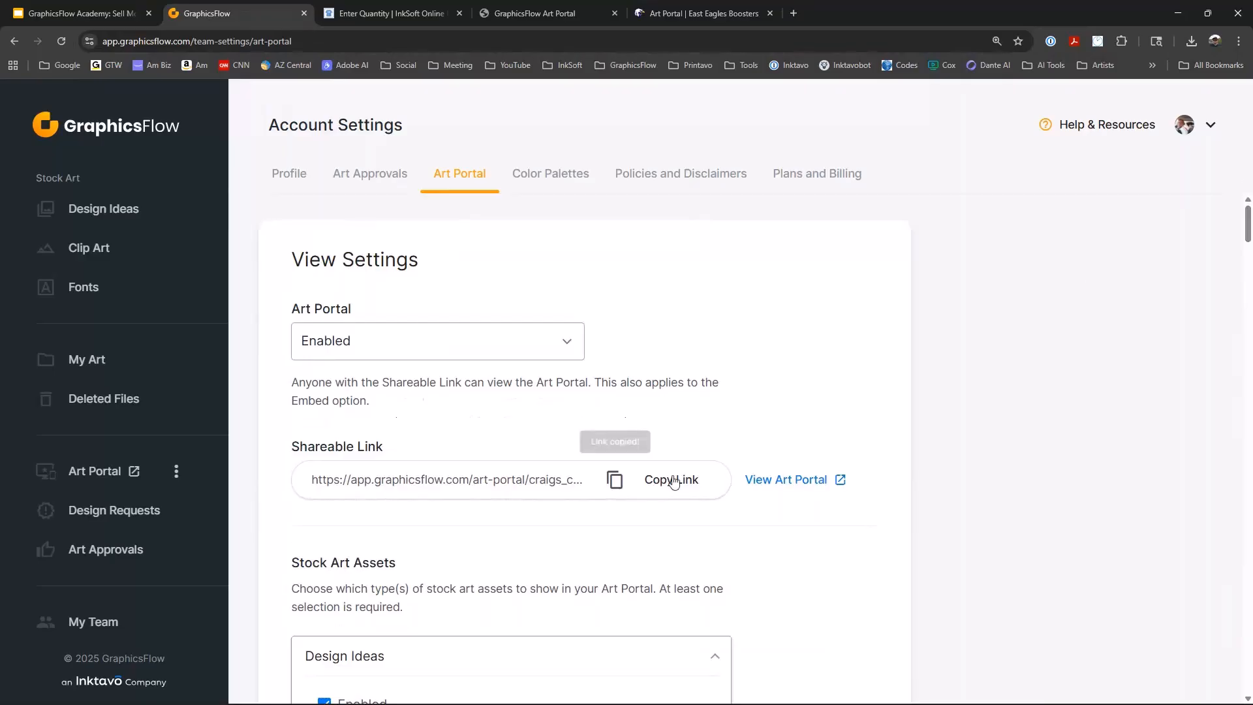
# Open the copied Art Portal link in a new browser tab, compare it with the custom-domain site, and return to the GraphicsFlow Art Portal settings.
pyautogui.click(794, 14)
pyautogui.click(366, 39)
pyautogui.hotkey('ctrl', 'v')
pyautogui.press('Return')
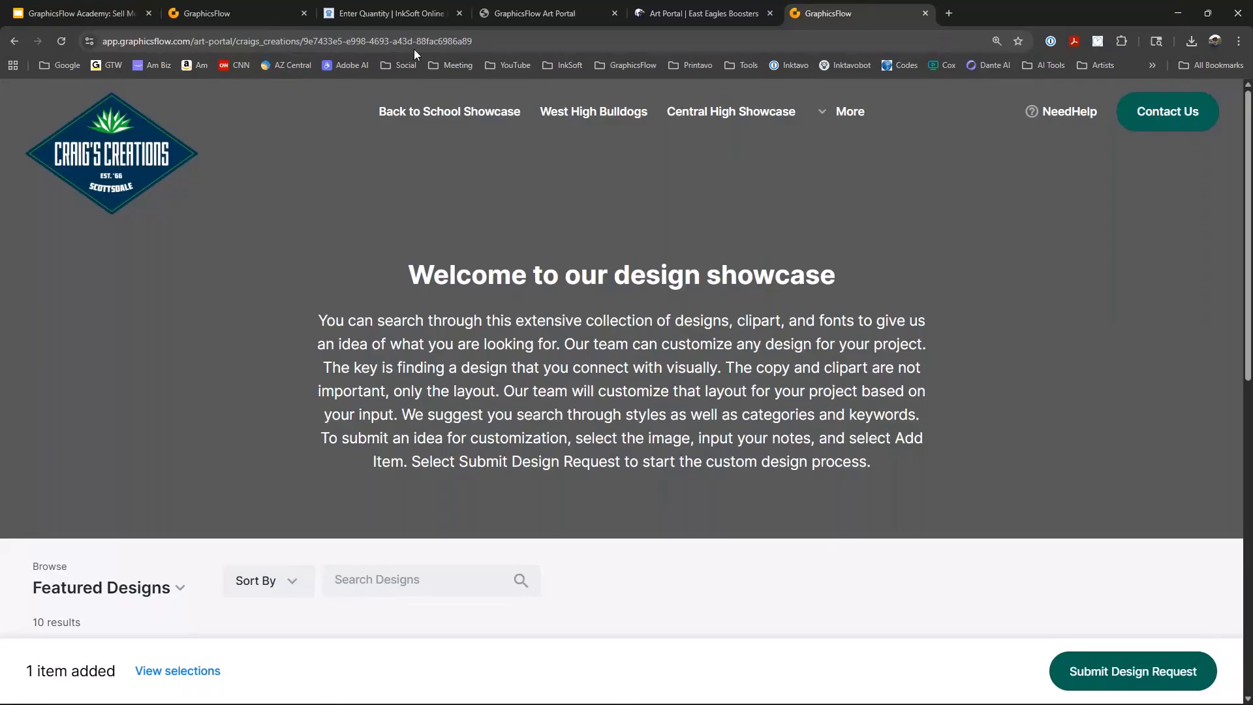
pyautogui.click(535, 14)
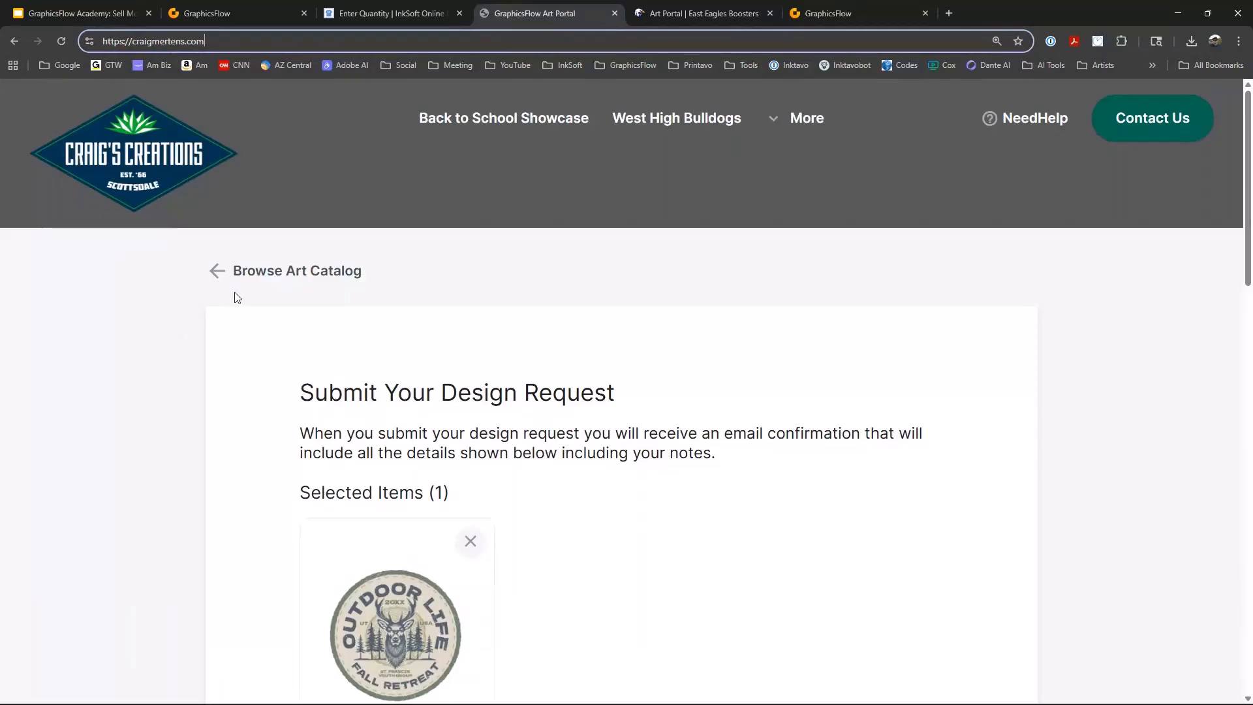
pyautogui.click(249, 17)
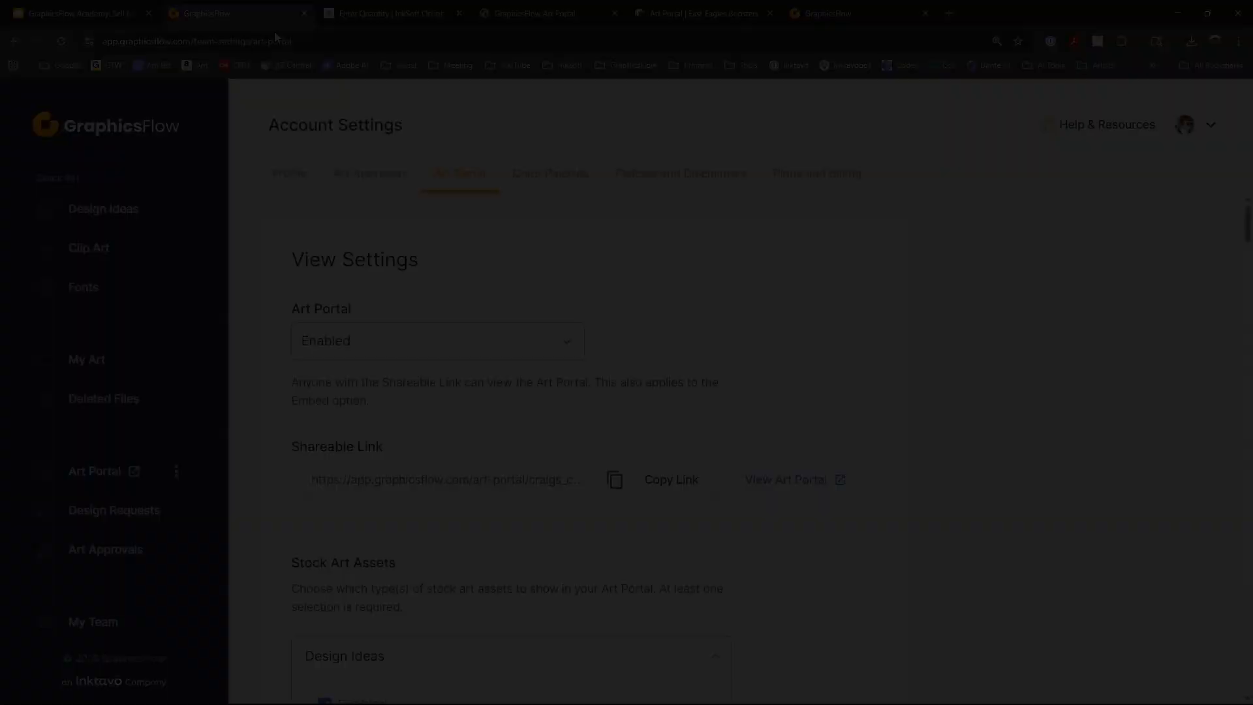